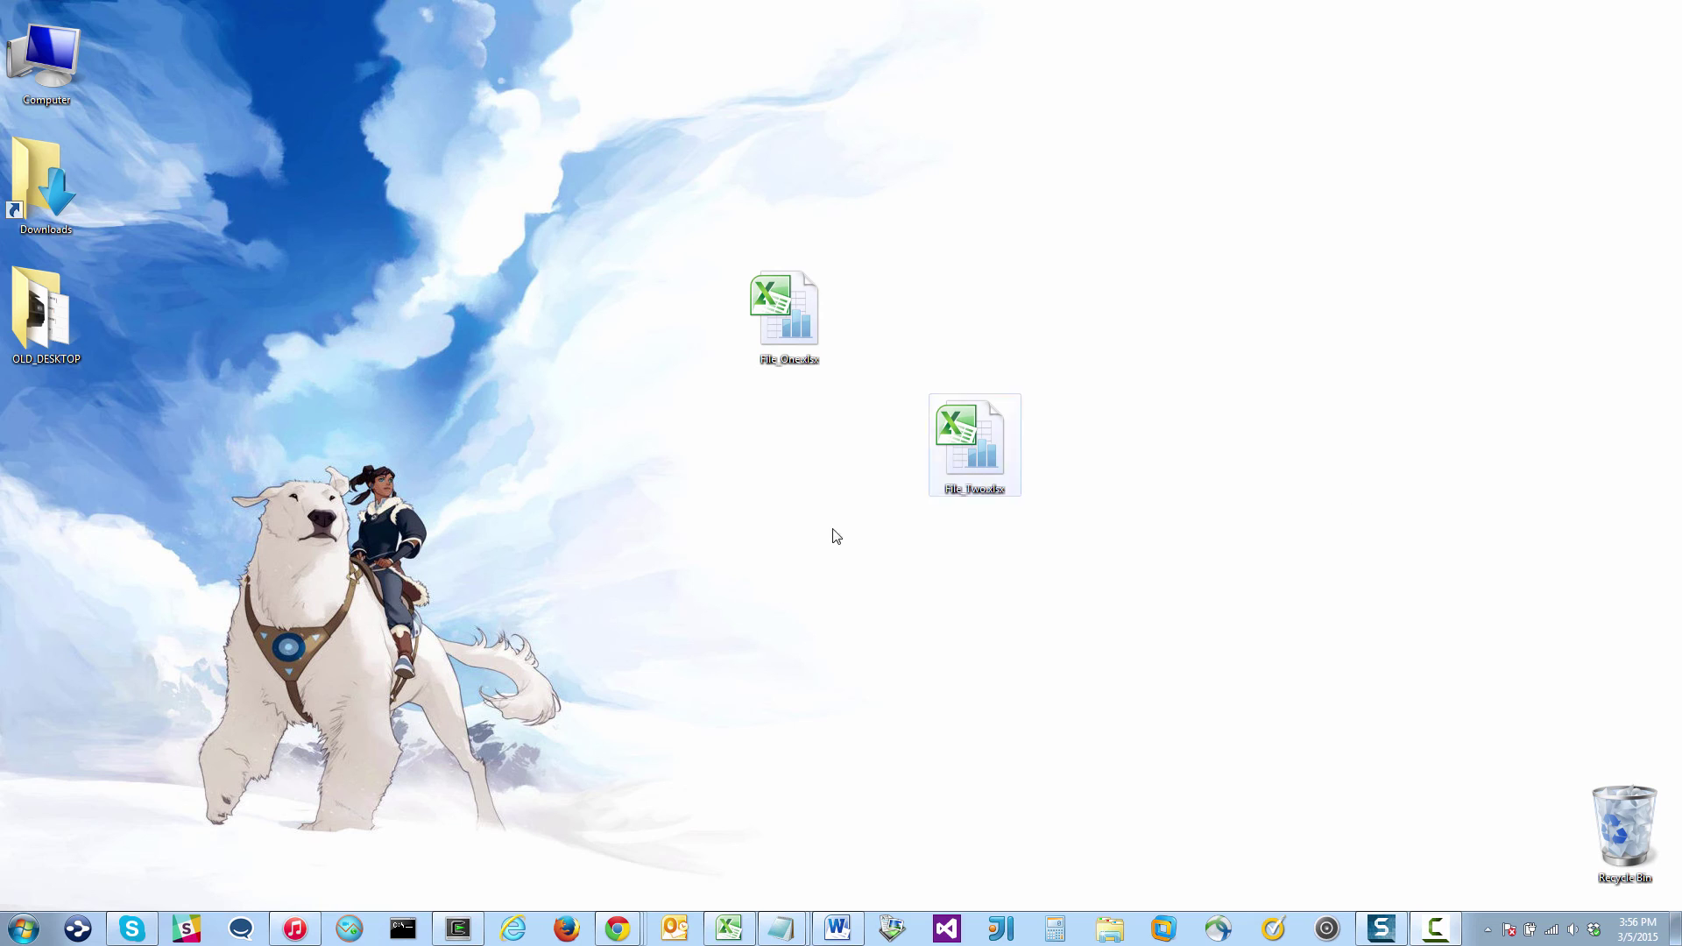
Step: Open the File_One.xlsx and File_Two.xlsx workbooks from the desktop in a single Excel window
{"action": "mouse_move", "coordinate": [731, 930]}
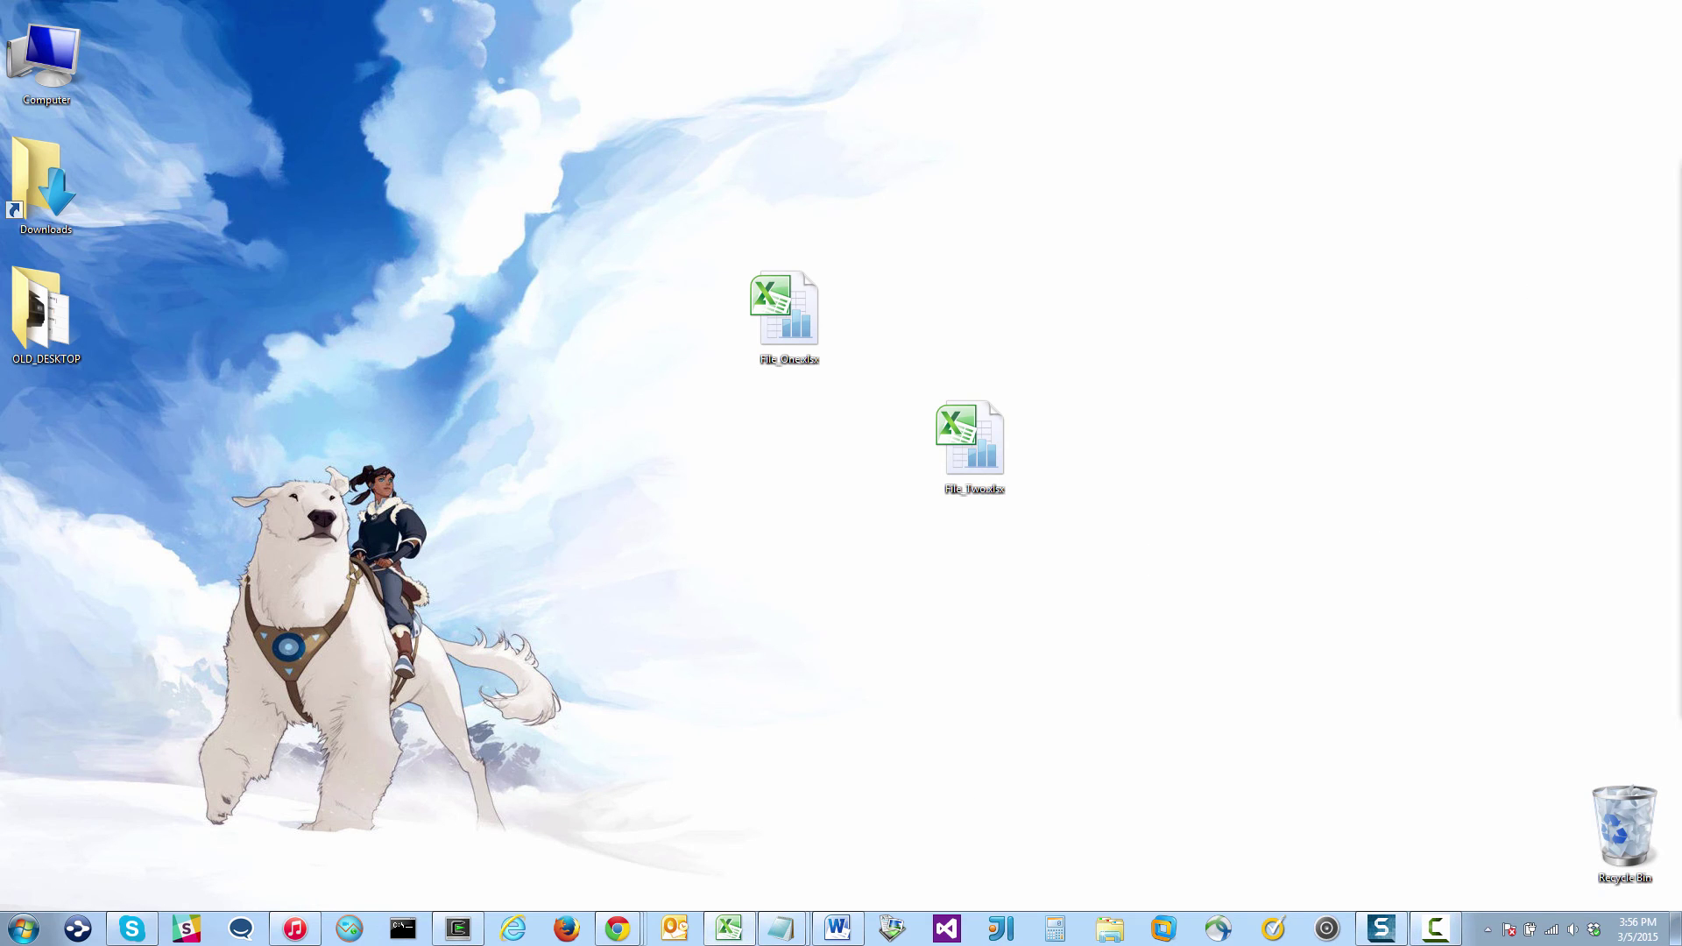
{"action": "left_click_drag", "start_coordinate": [1681, 175], "coordinate": [655, 426]}
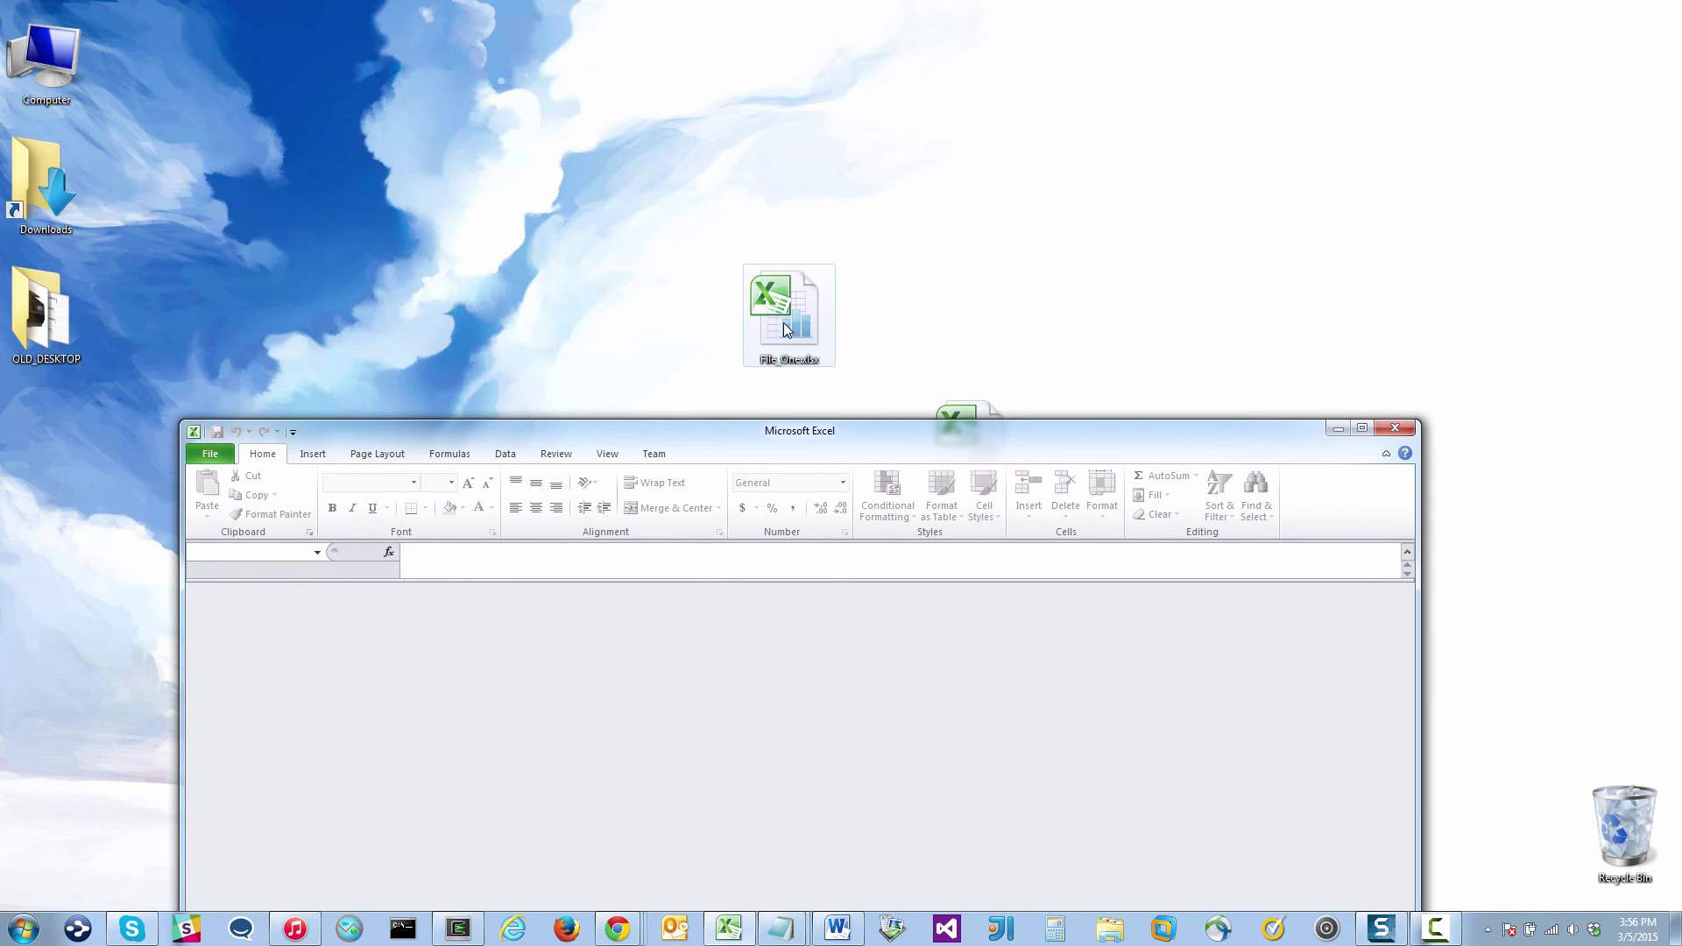
{"action": "left_click_drag", "start_coordinate": [786, 328], "coordinate": [657, 675]}
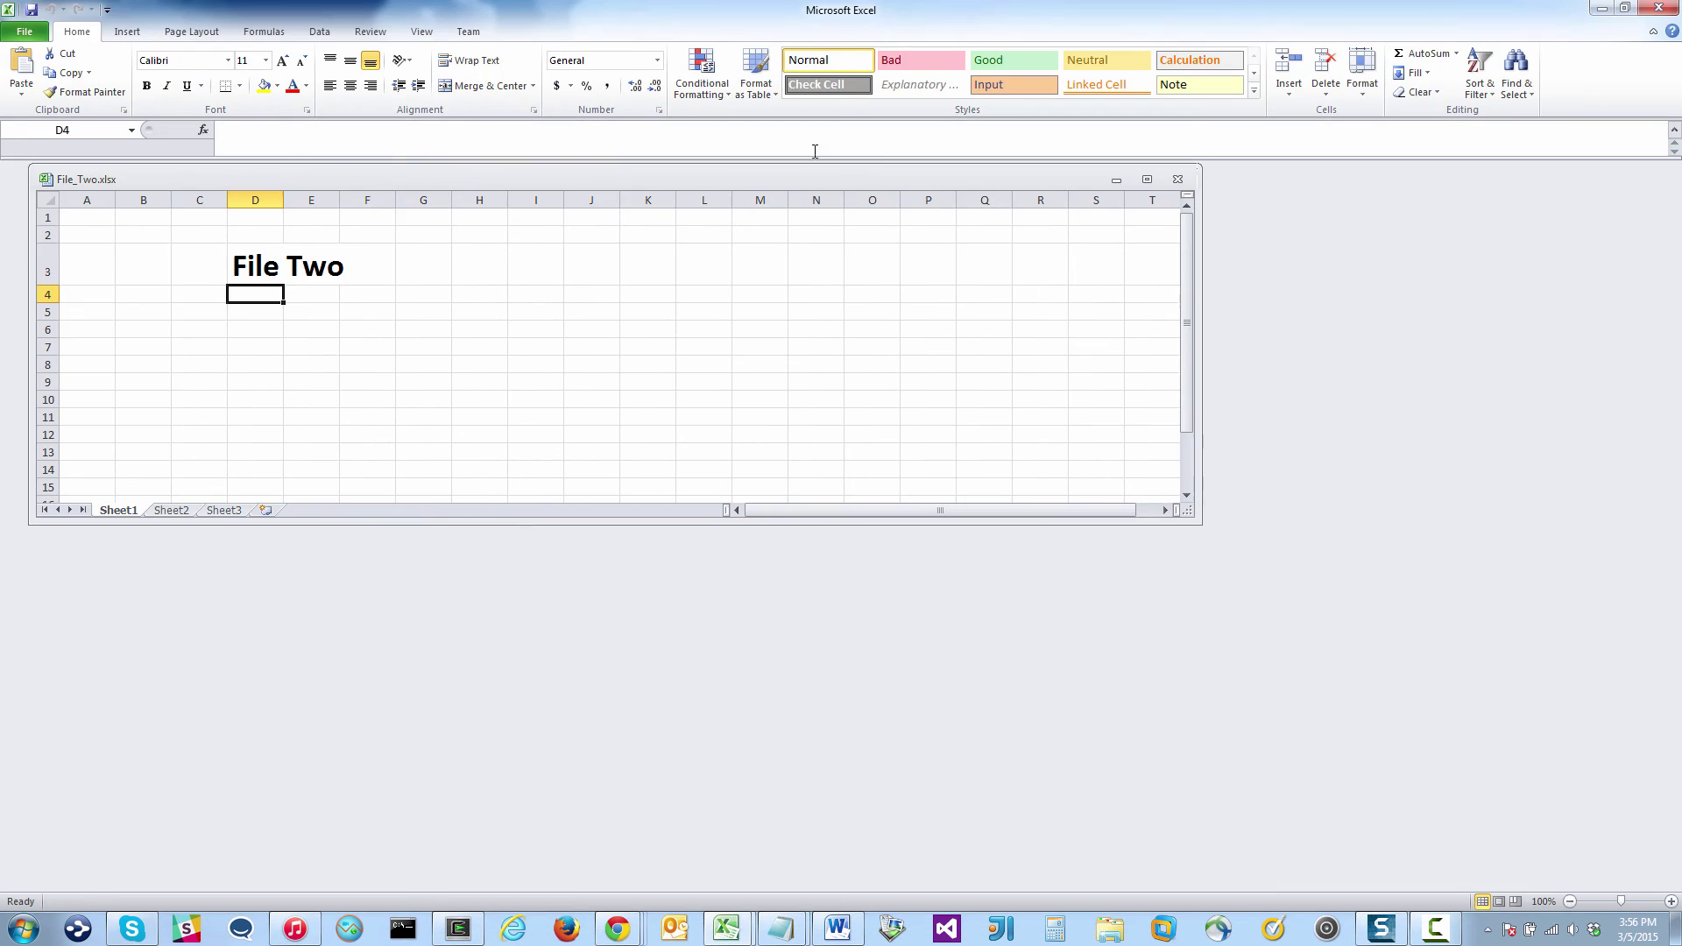
Step: Separate the File_One and File_Two workbook windows inside Excel, check File_One at full size, and close Excel
{"action": "left_click_drag", "start_coordinate": [943, 178], "coordinate": [1241, 440]}
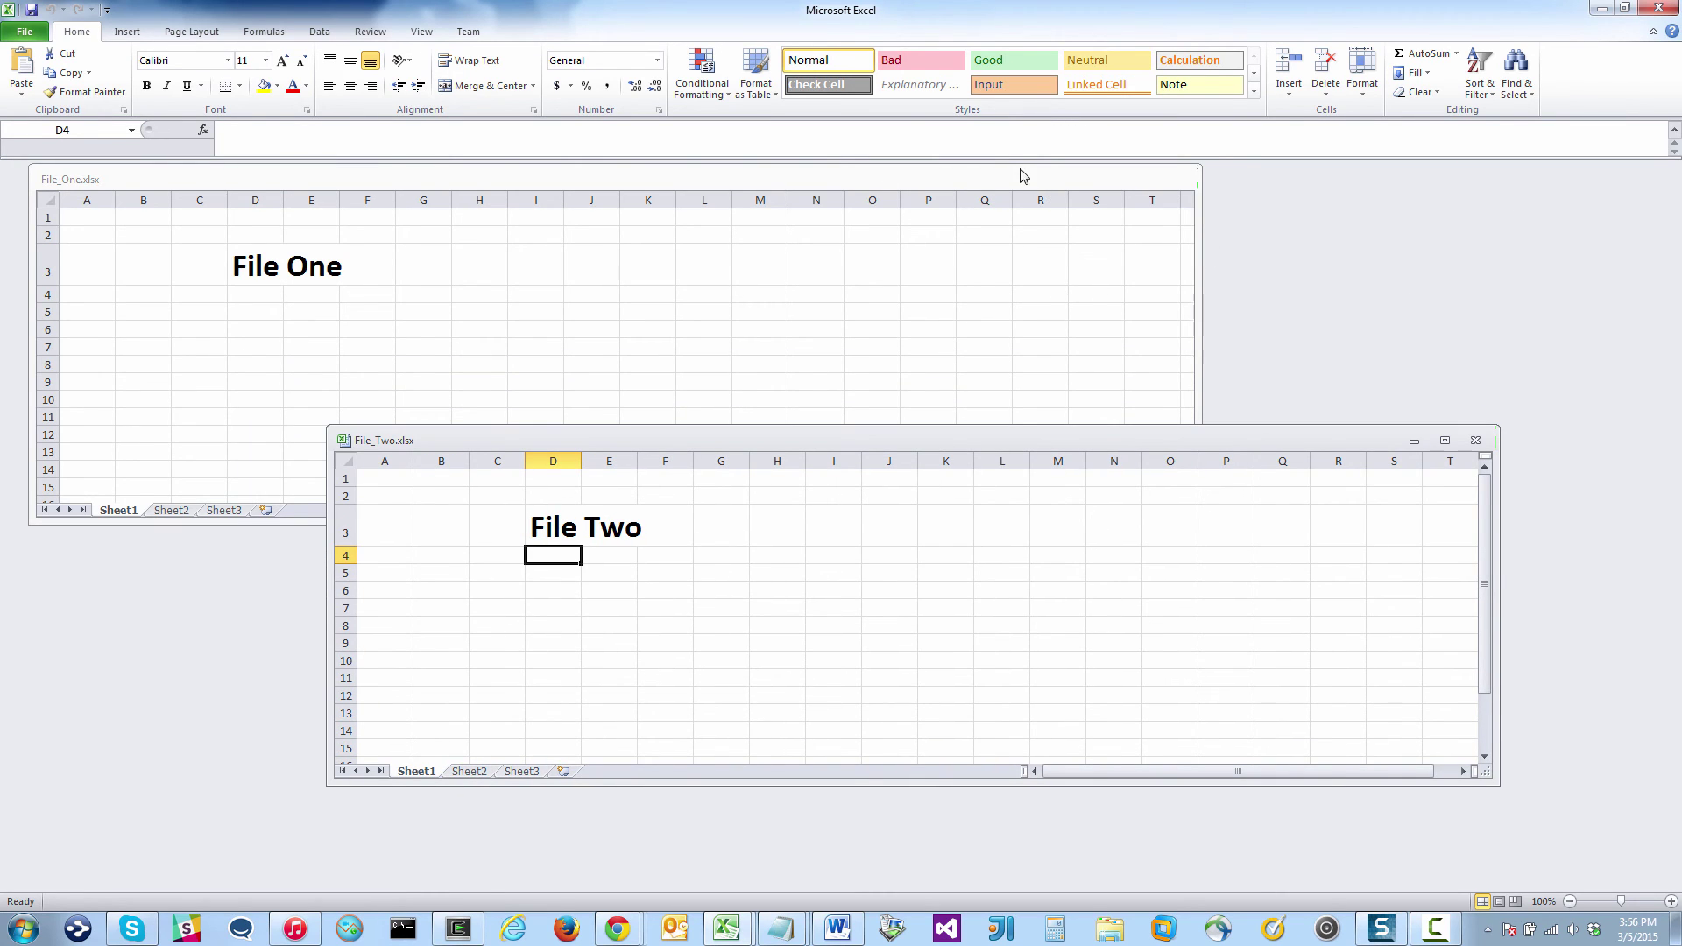
{"action": "mouse_move", "coordinate": [1024, 176]}
{"action": "left_mouse_down"}
{"action": "mouse_move", "coordinate": [998, 213]}
{"action": "mouse_move", "coordinate": [1028, 171]}
{"action": "left_mouse_up"}
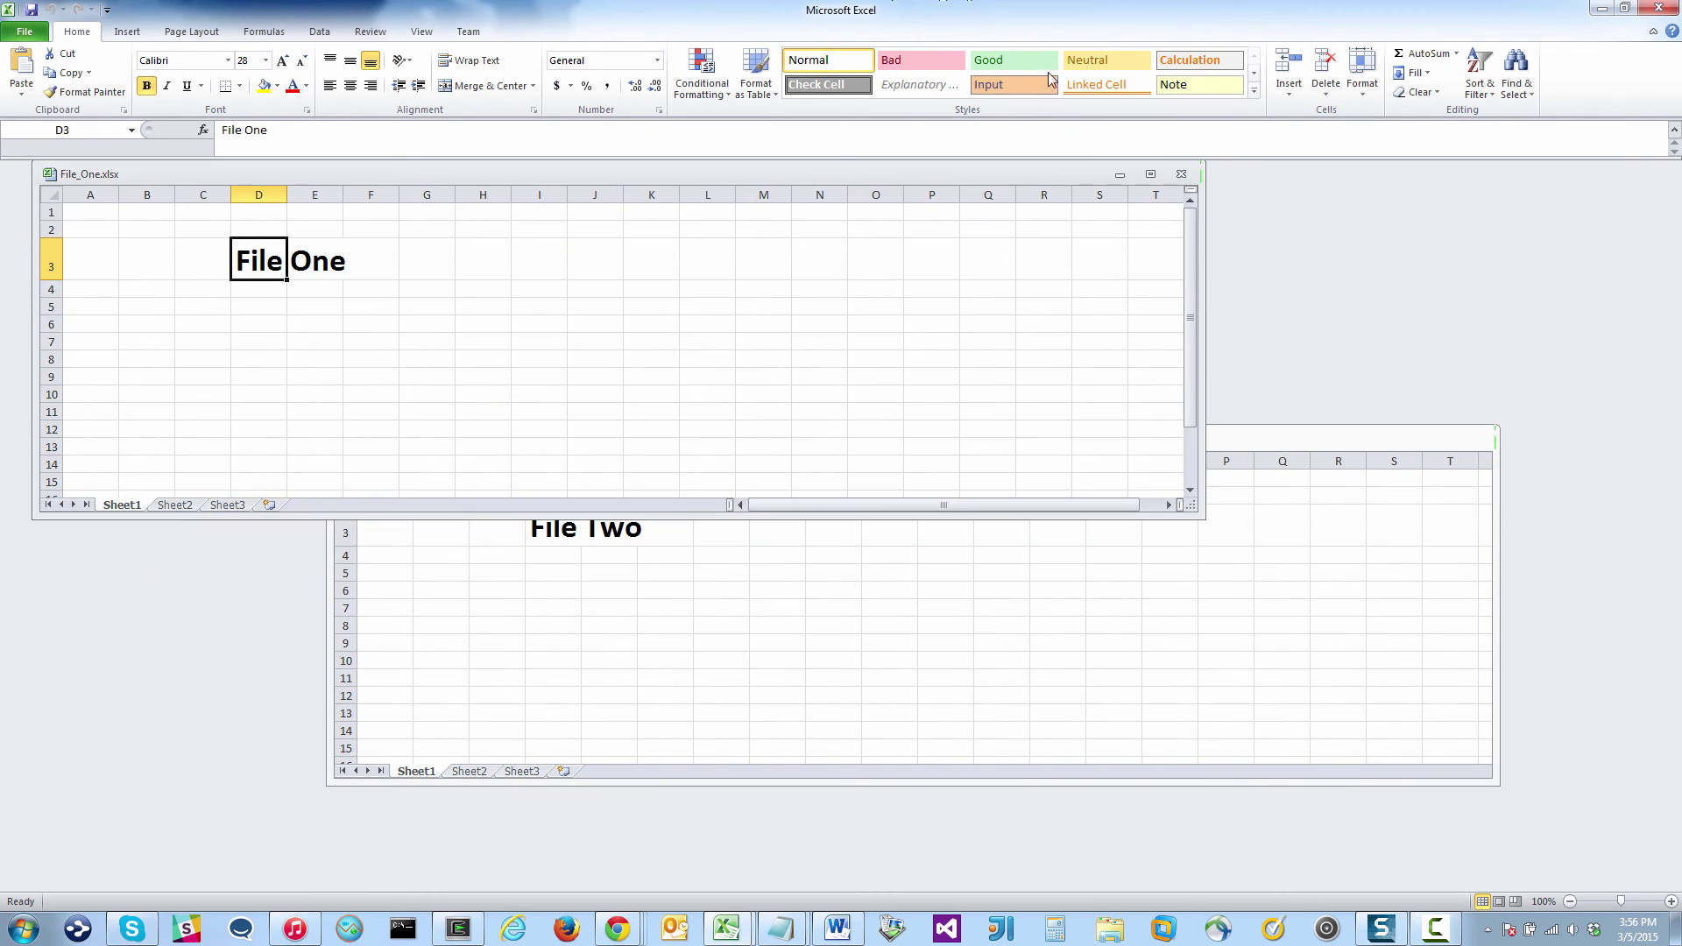
{"action": "left_click", "coordinate": [1152, 176]}
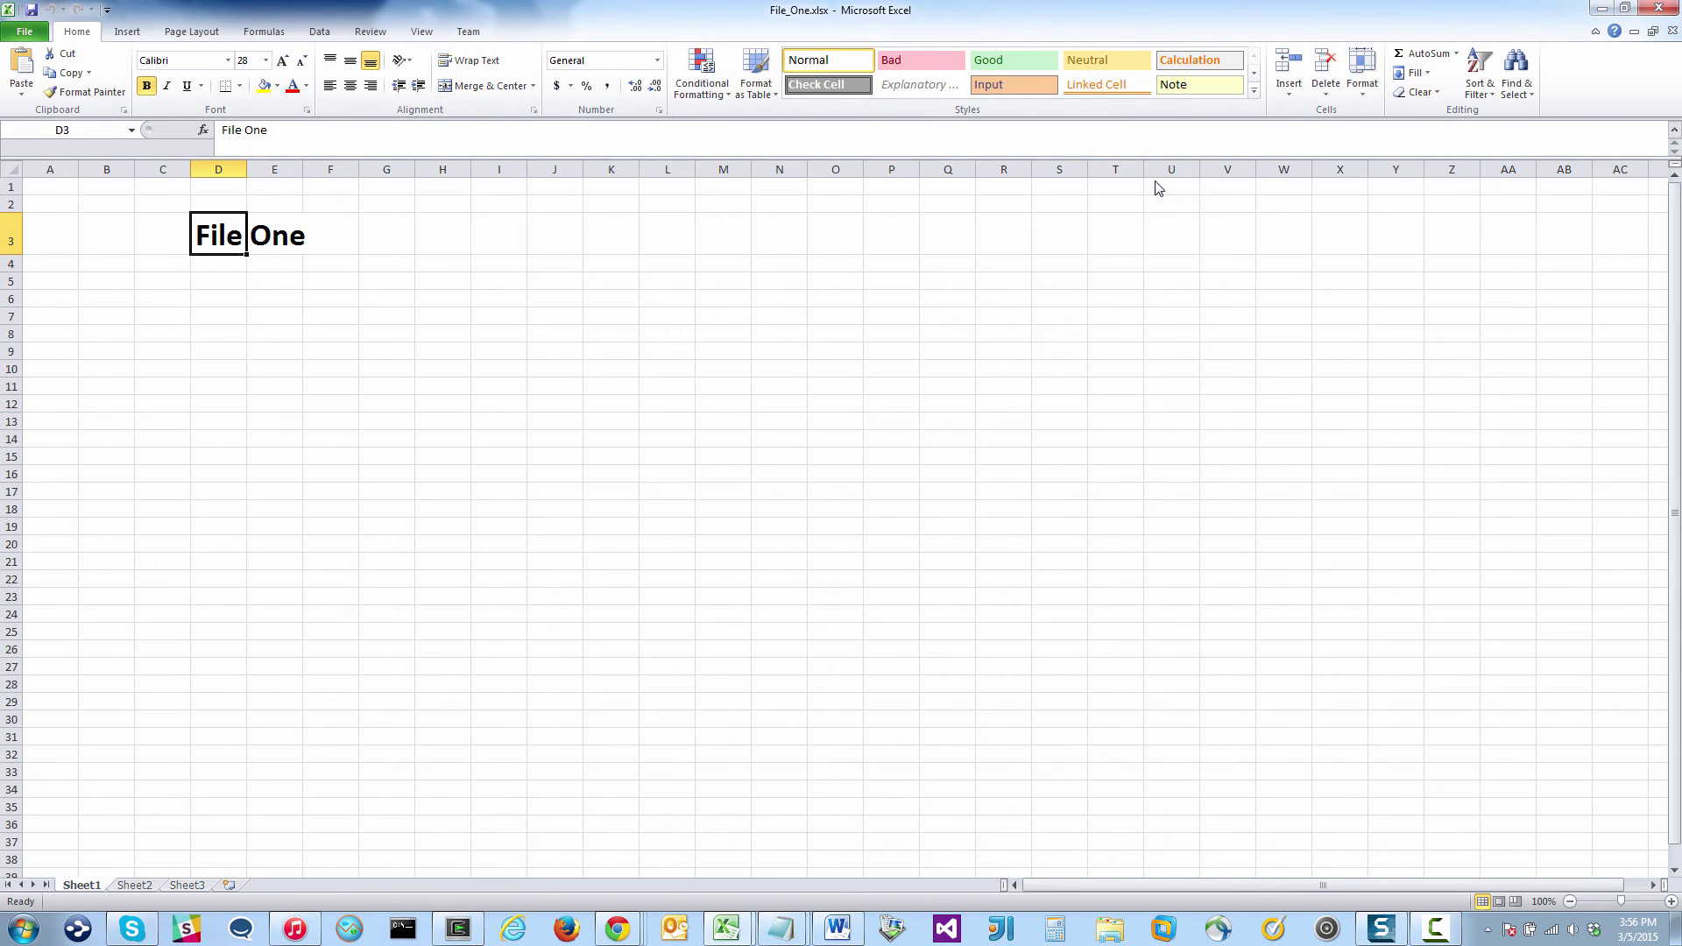
{"action": "left_click", "coordinate": [1653, 32]}
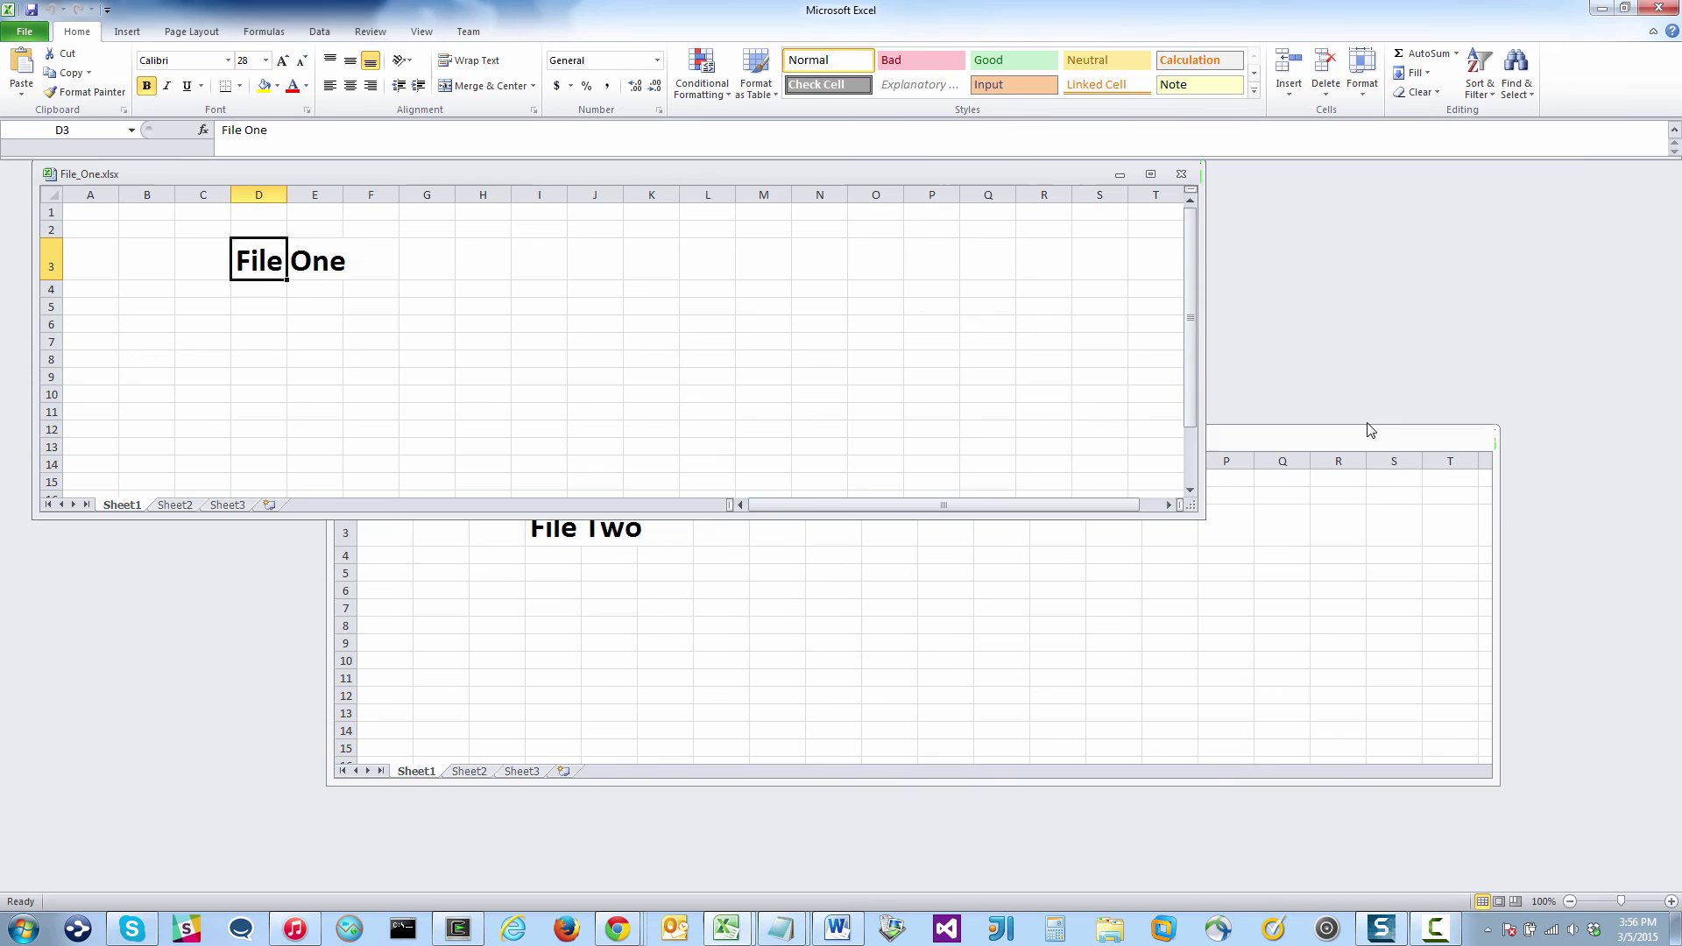
{"action": "left_click_drag", "start_coordinate": [1338, 426], "coordinate": [1302, 424]}
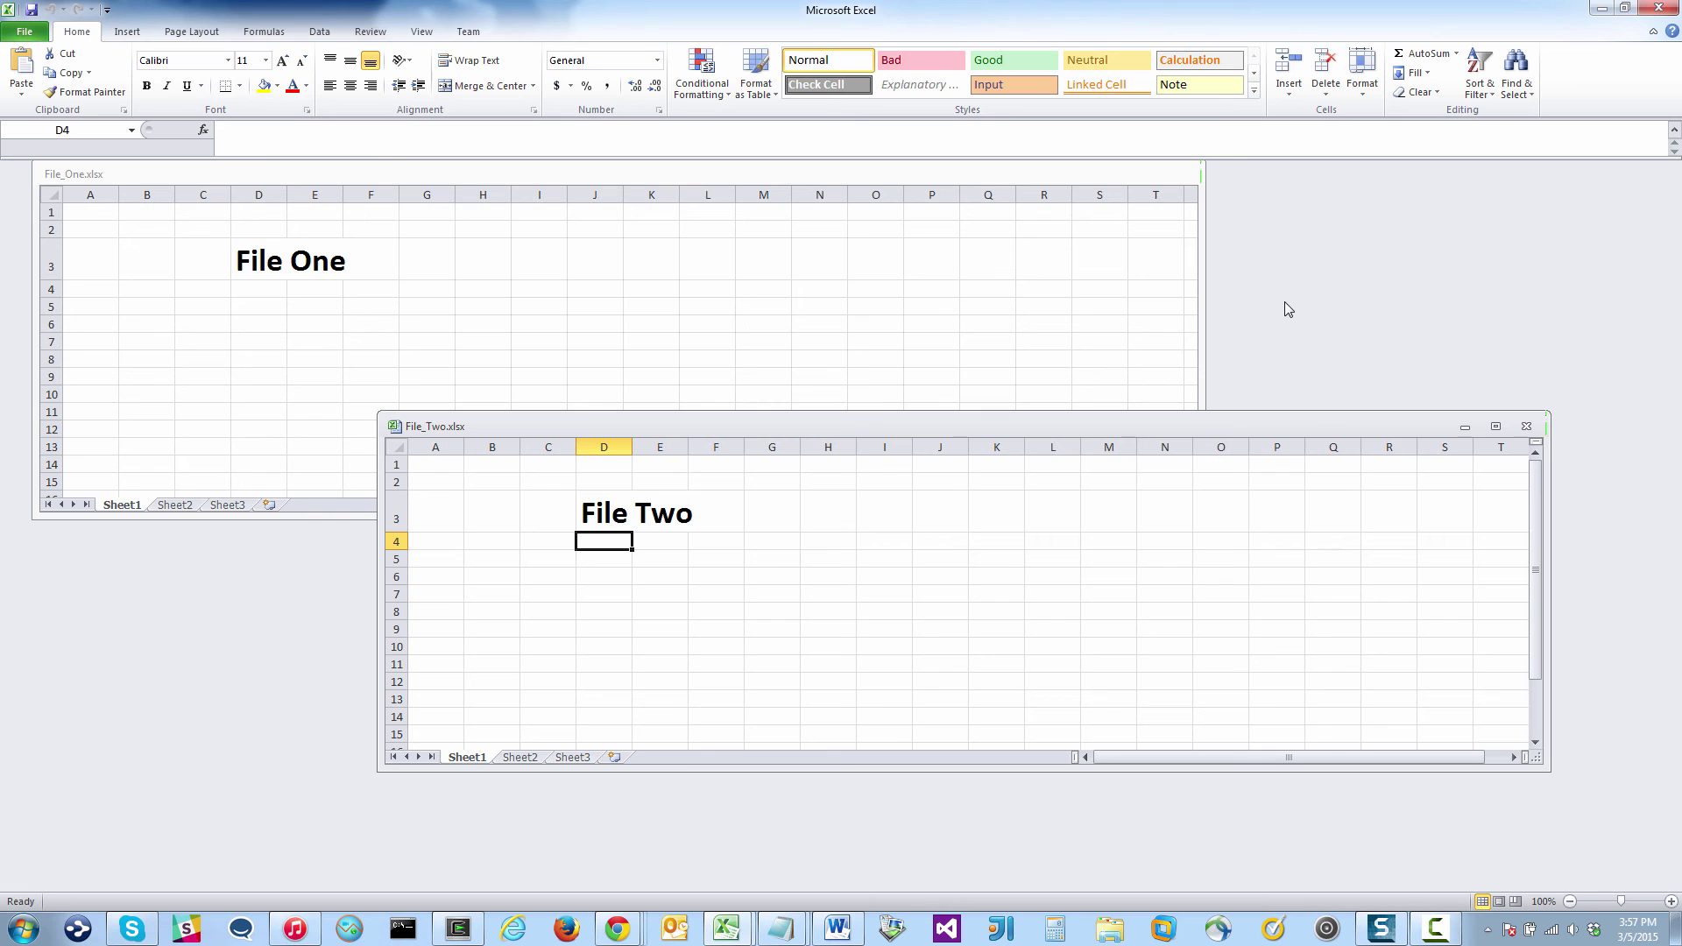
{"action": "left_click", "coordinate": [1659, 9]}
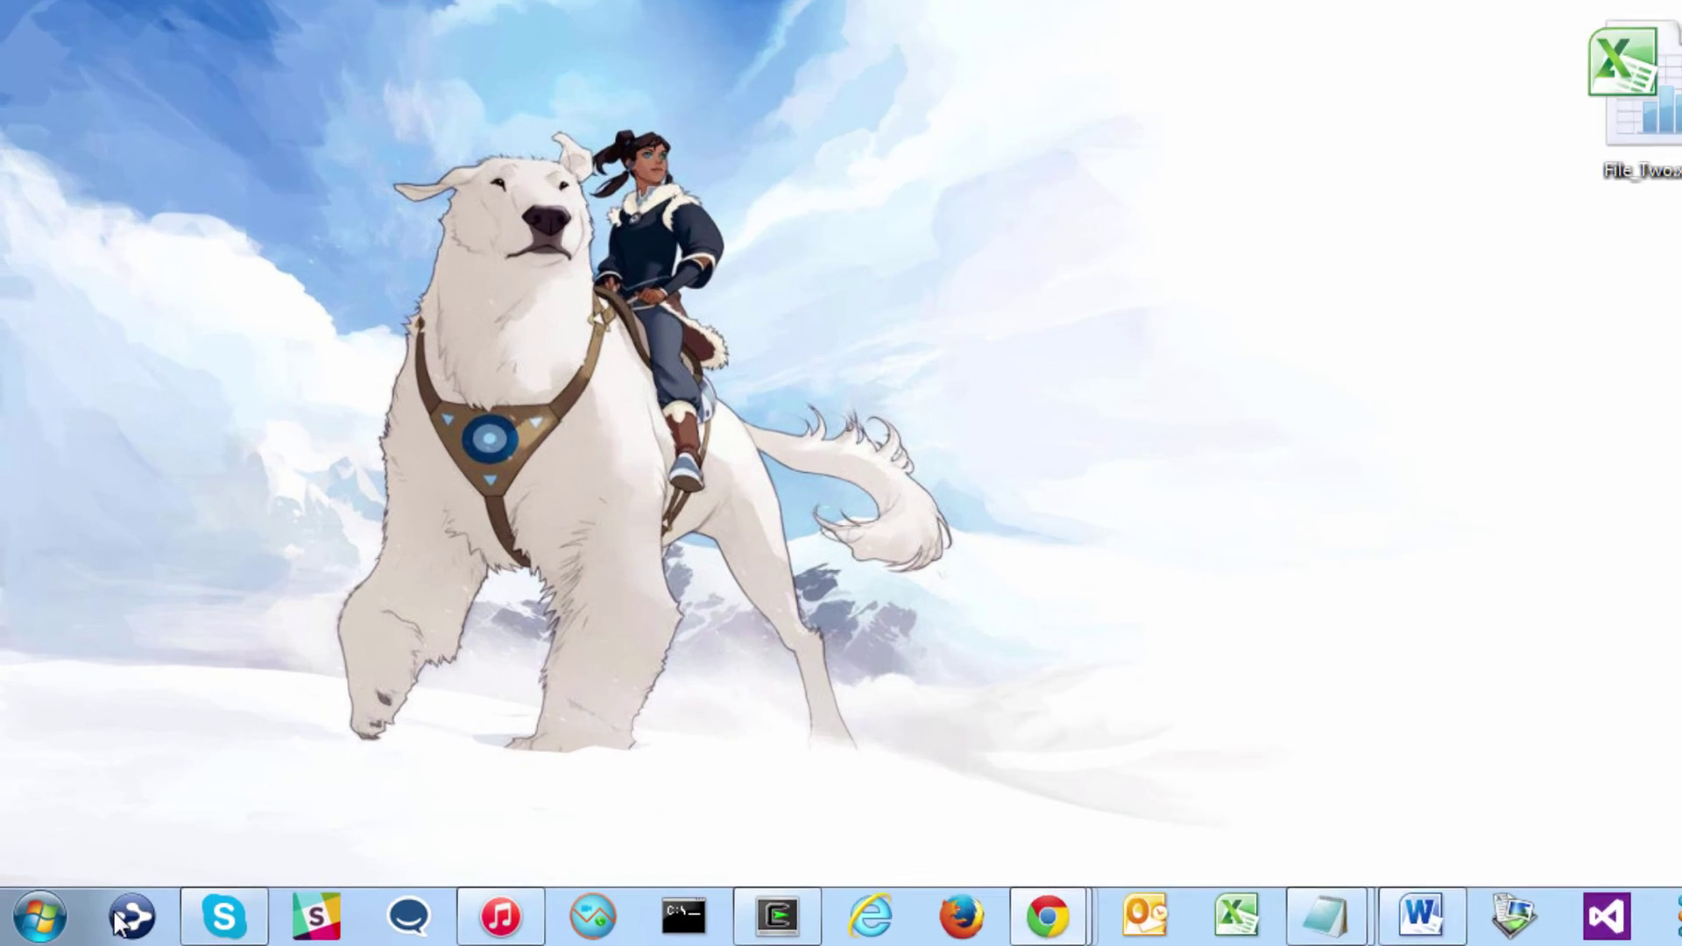
Step: Launch regedit.exe and reposition the Registry Editor window on the desktop
{"action": "left_click", "coordinate": [42, 934]}
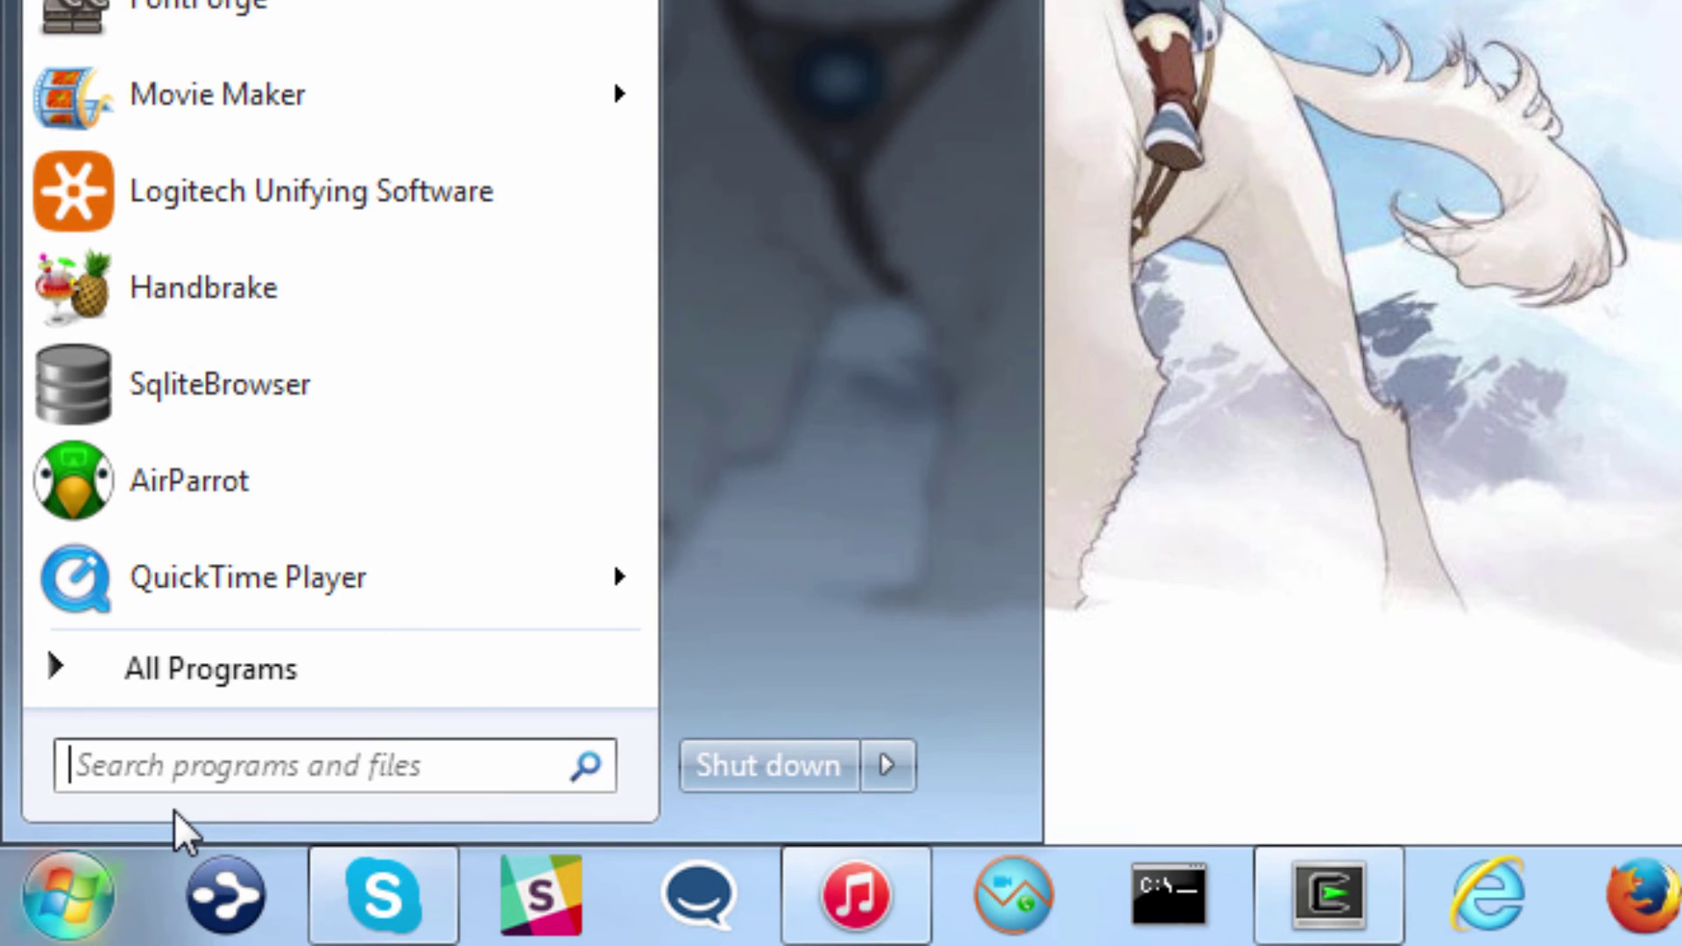
{"action": "type", "text": "reged"}
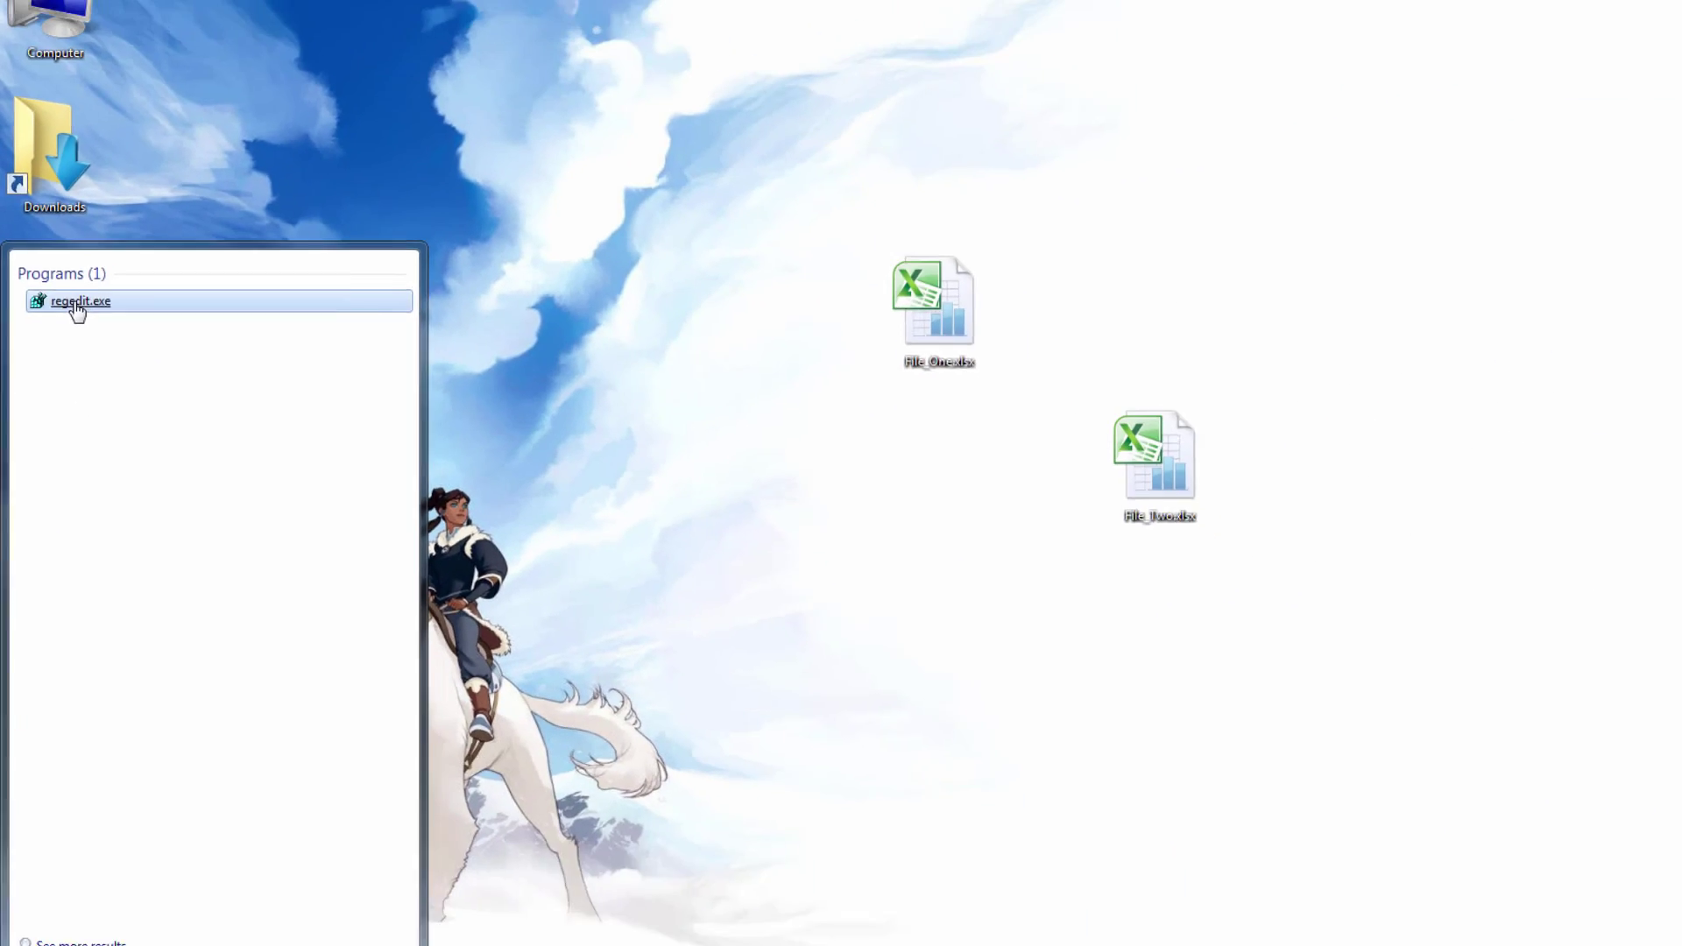
{"action": "left_click", "coordinate": [175, 237]}
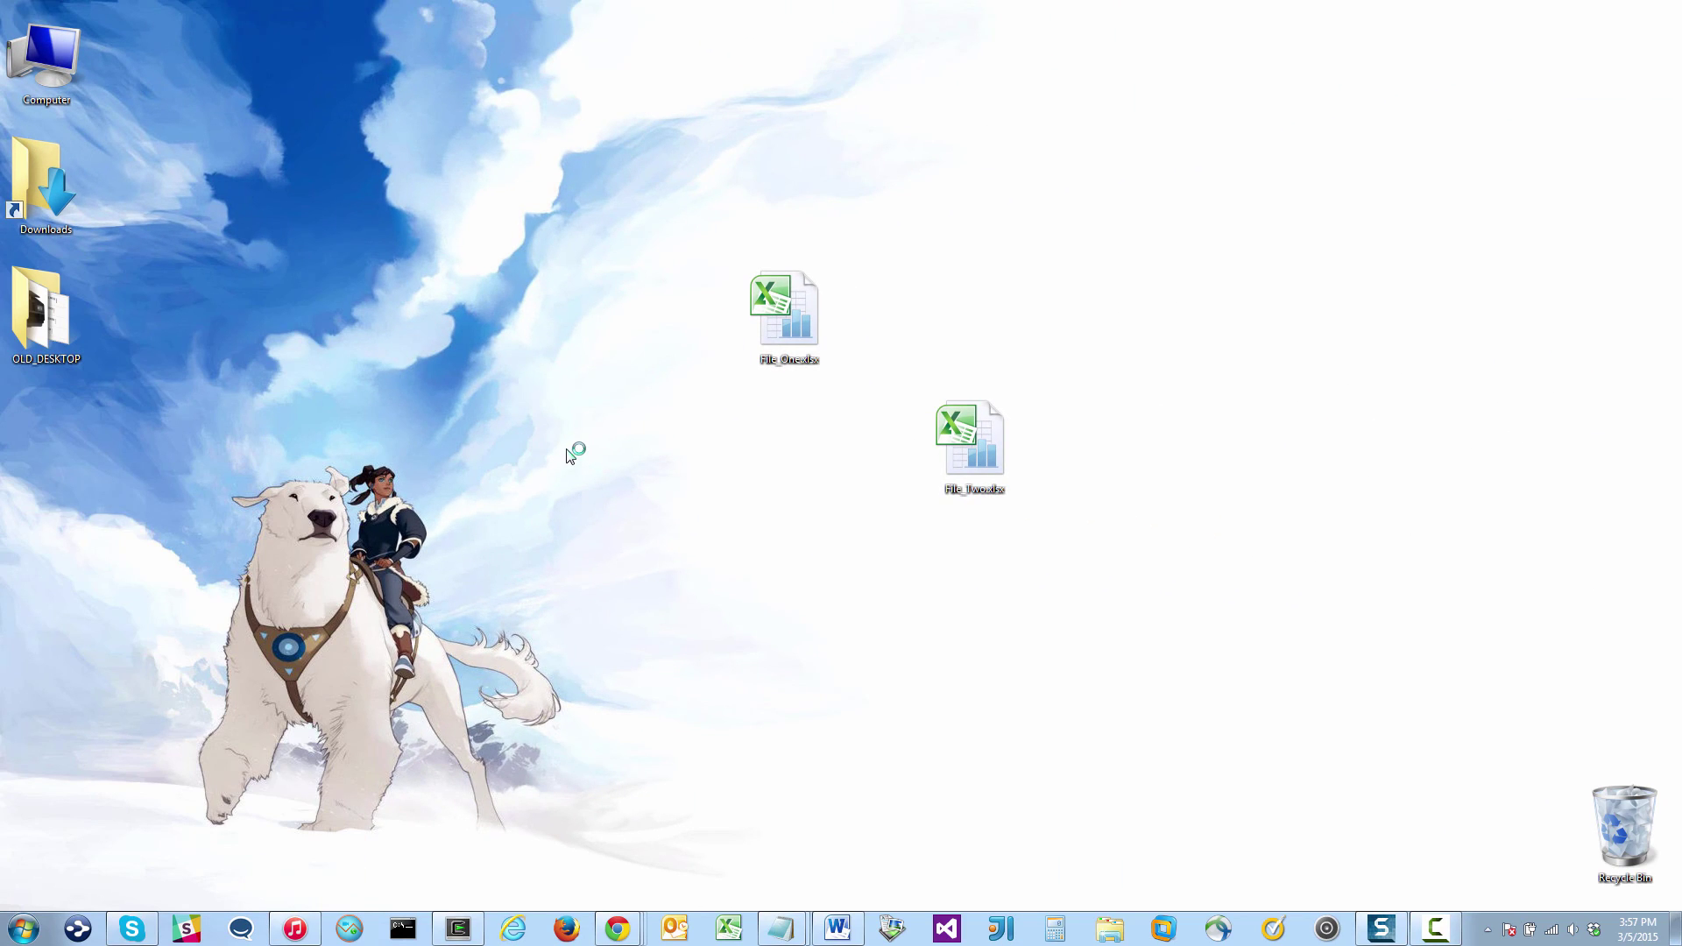
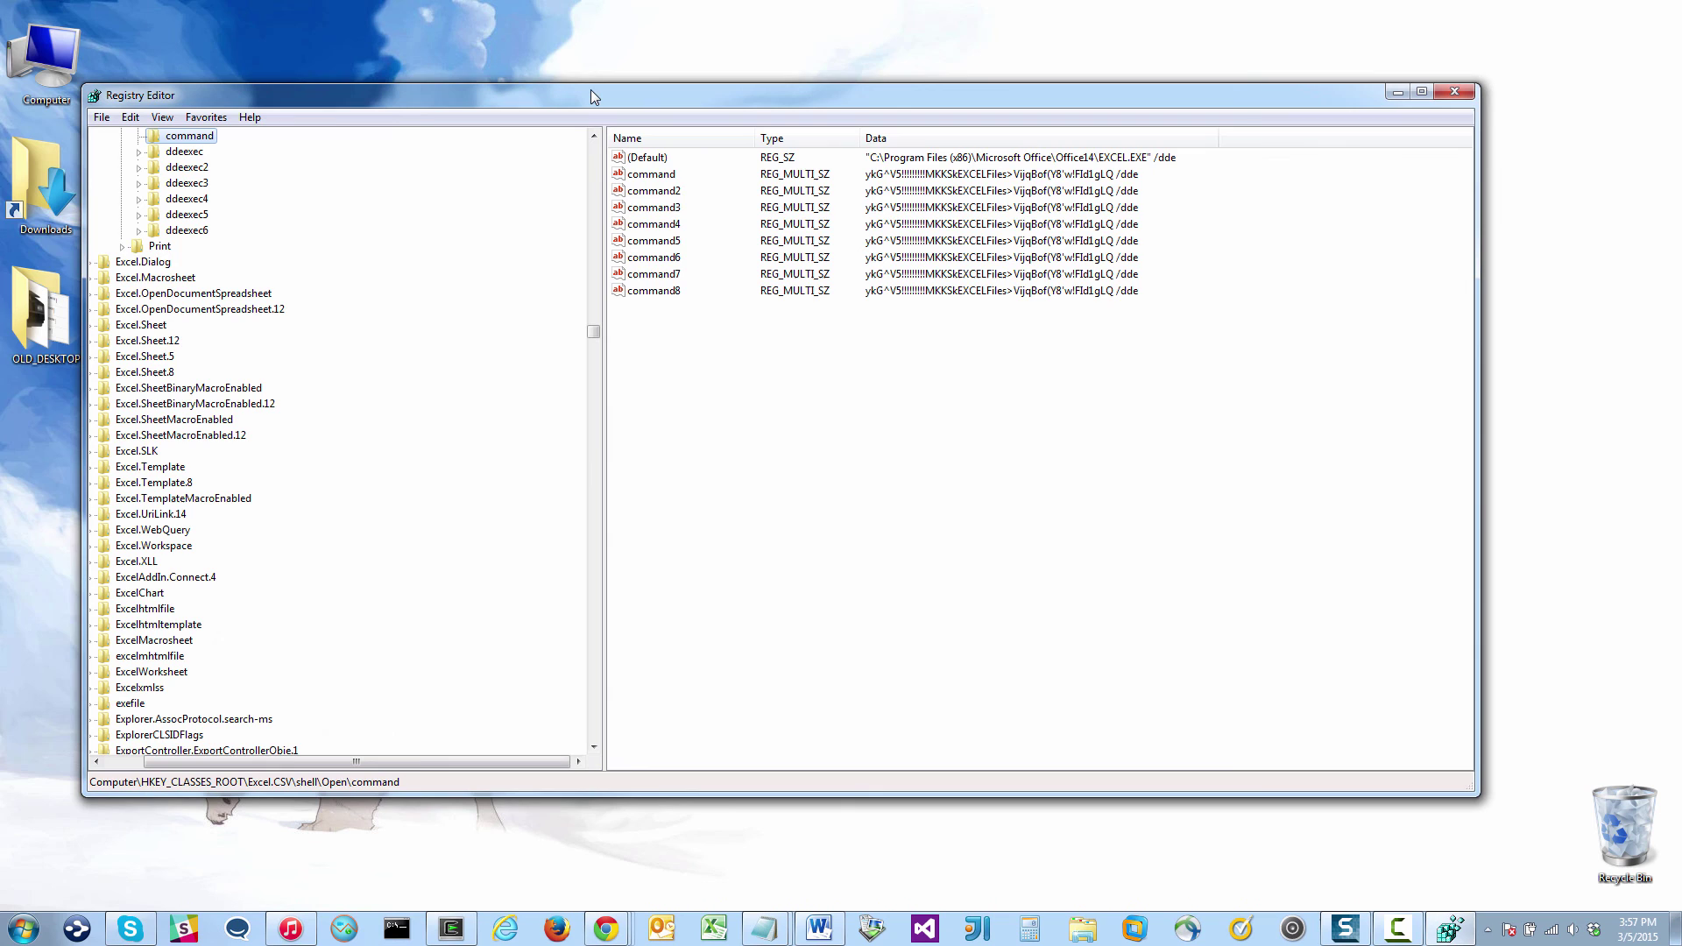
{"action": "left_click_drag", "start_coordinate": [601, 108], "coordinate": [622, 94]}
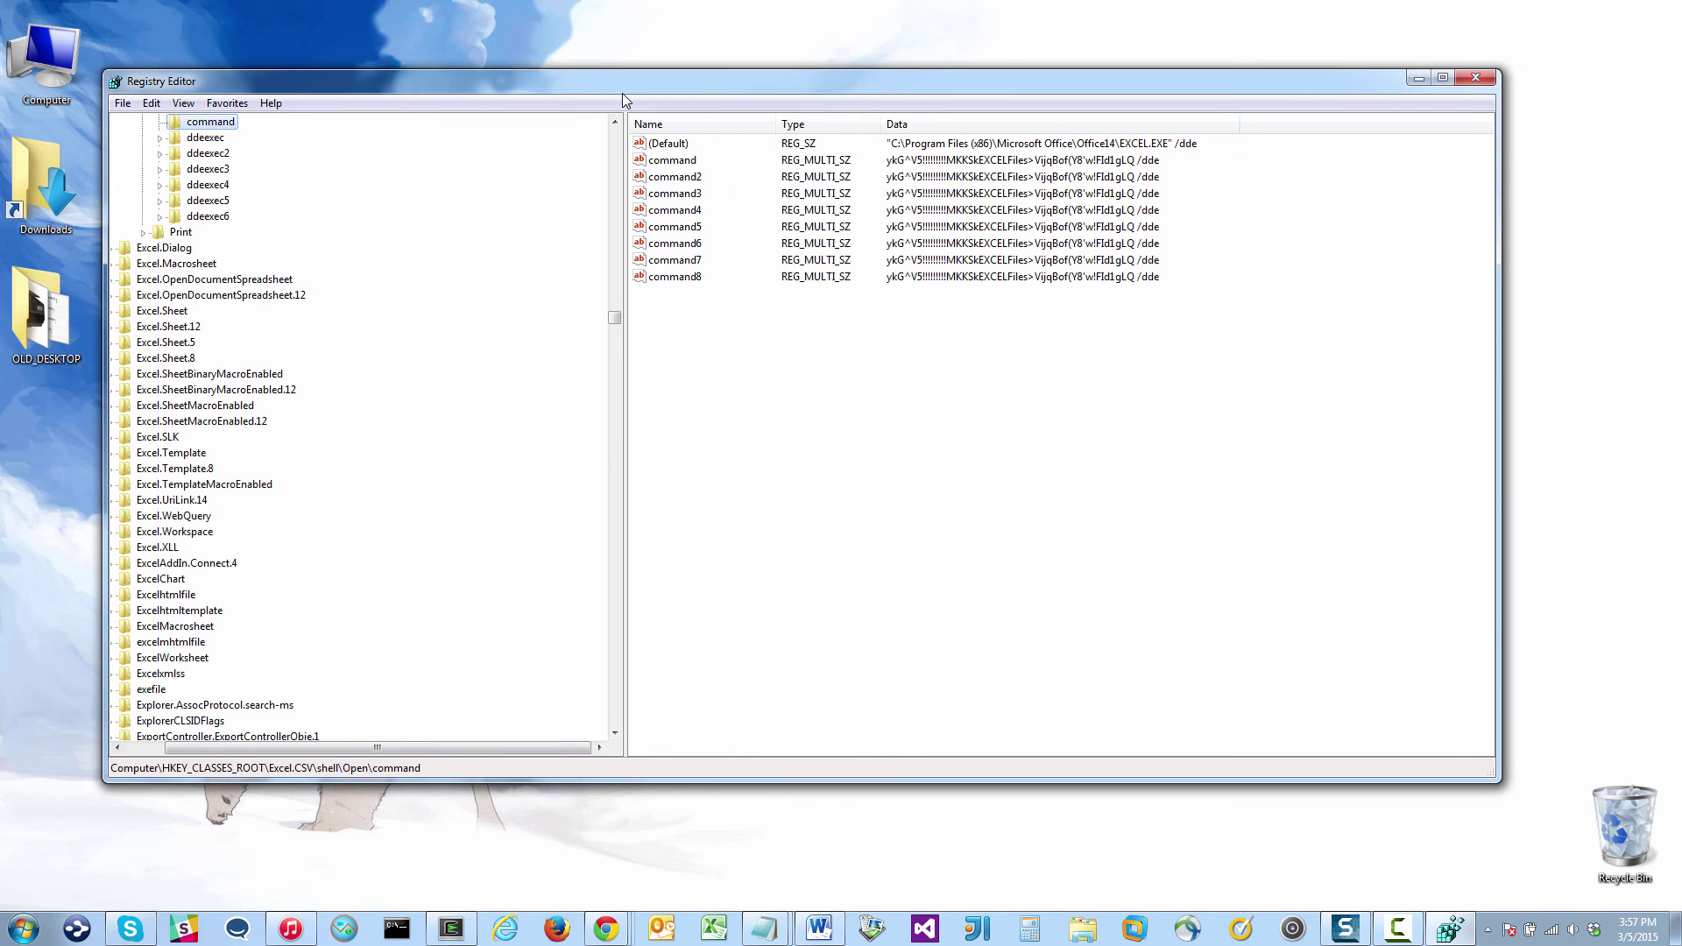
Step: Expand the Excel.Sheet.8, Excel.CSV and Excel.Sheet.12 keys under HKEY_CLASSES_ROOT
{"action": "scroll", "coordinate": [459, 308], "scroll_direction": "up", "scroll_amount": 3}
{"action": "scroll", "coordinate": [459, 308], "scroll_direction": "up", "scroll_amount": 7}
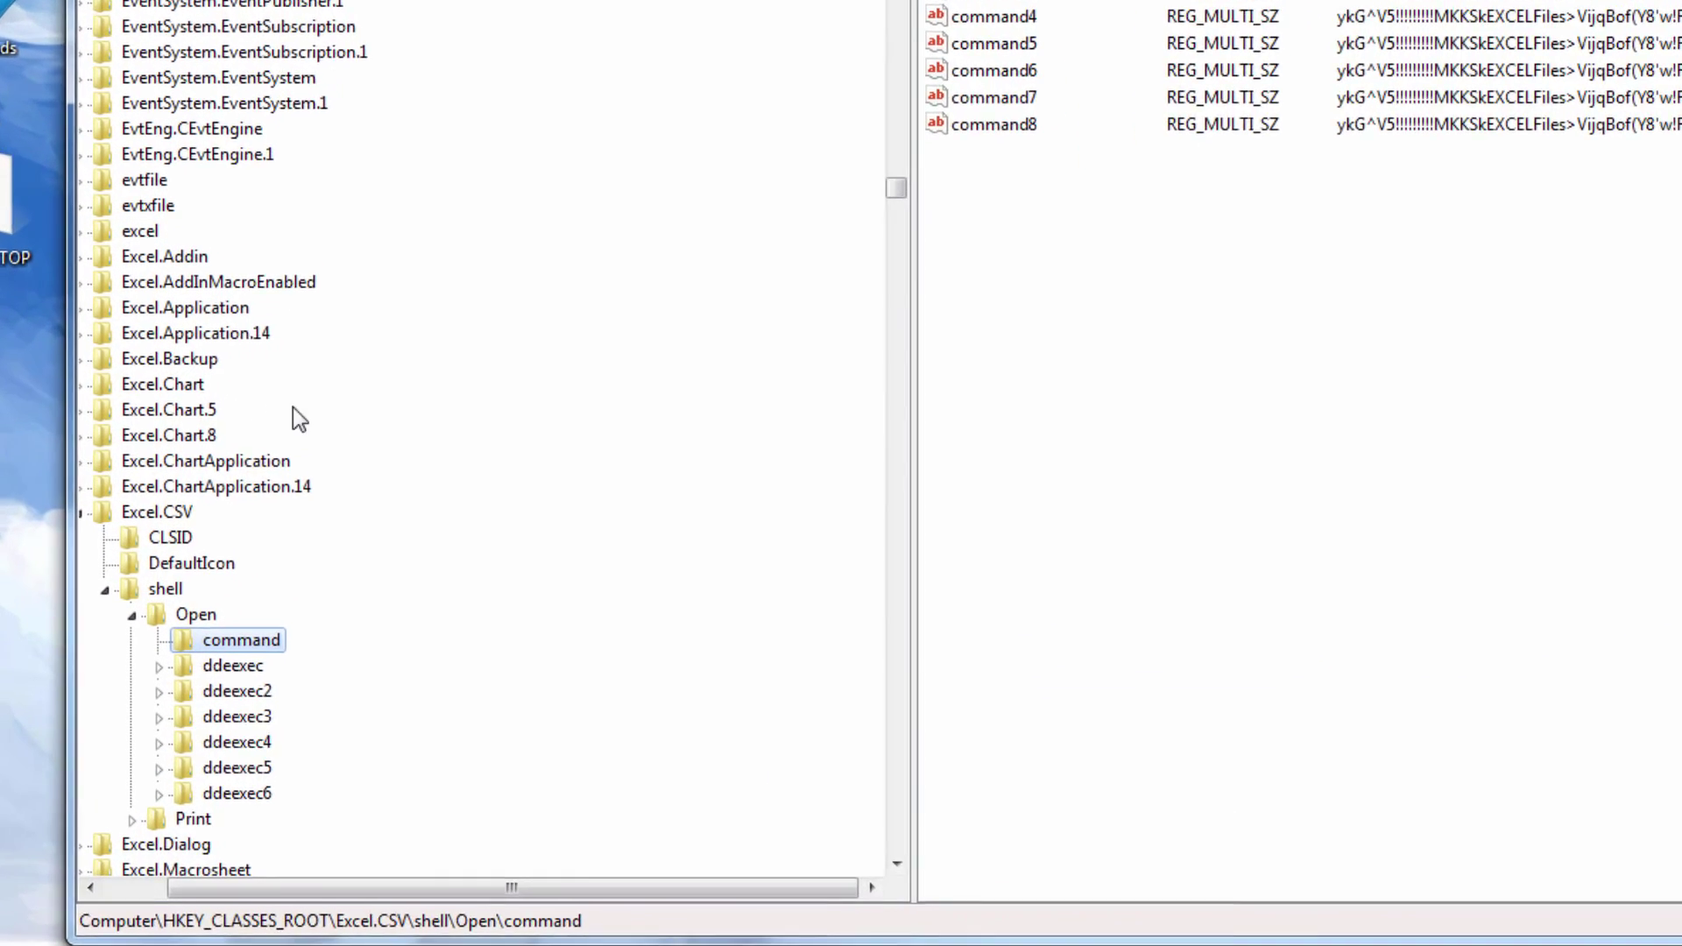
{"action": "scroll", "coordinate": [329, 162], "scroll_direction": "down", "scroll_amount": 2}
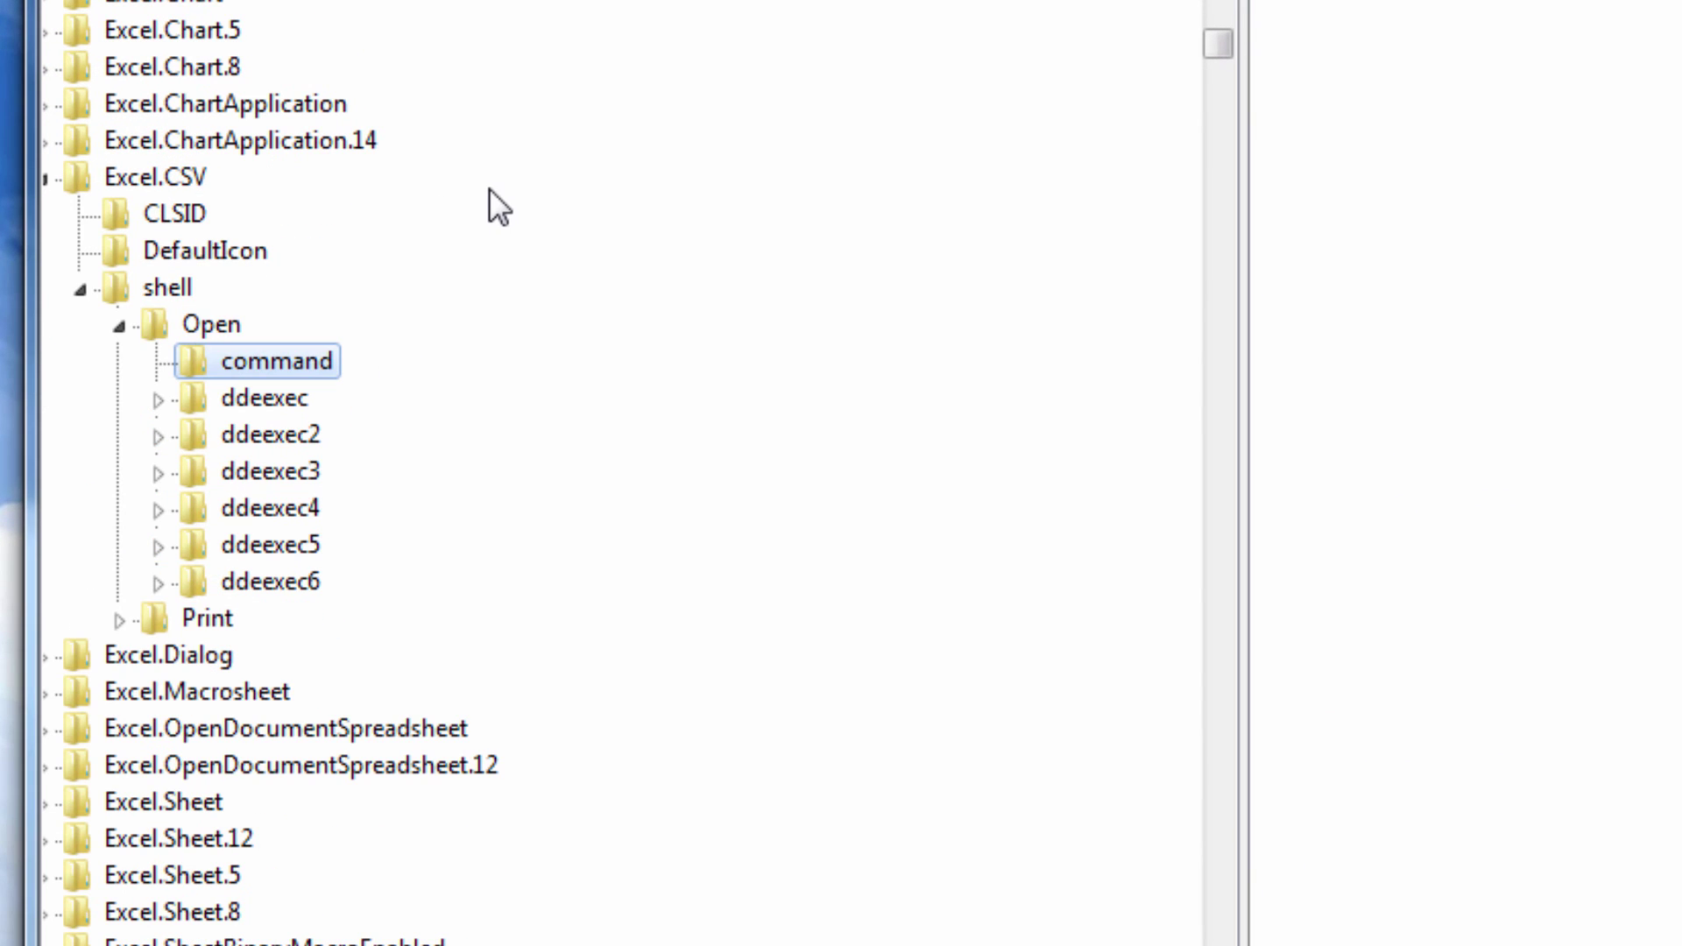
{"action": "left_click", "coordinate": [60, 180]}
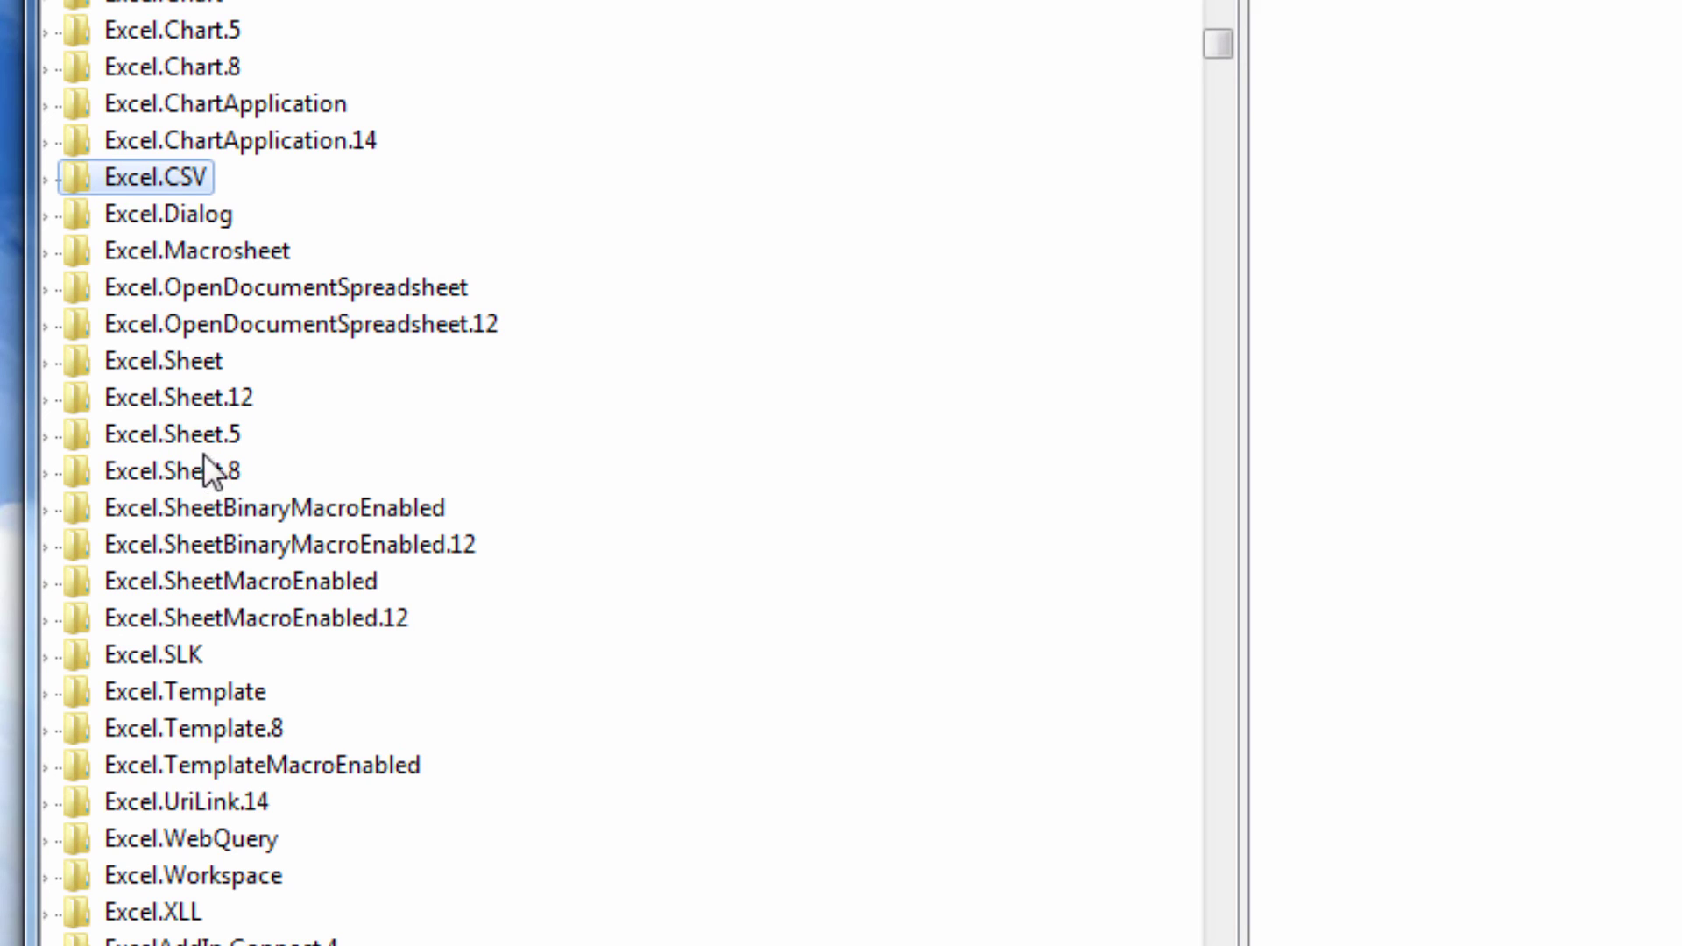
{"action": "left_click", "coordinate": [47, 472]}
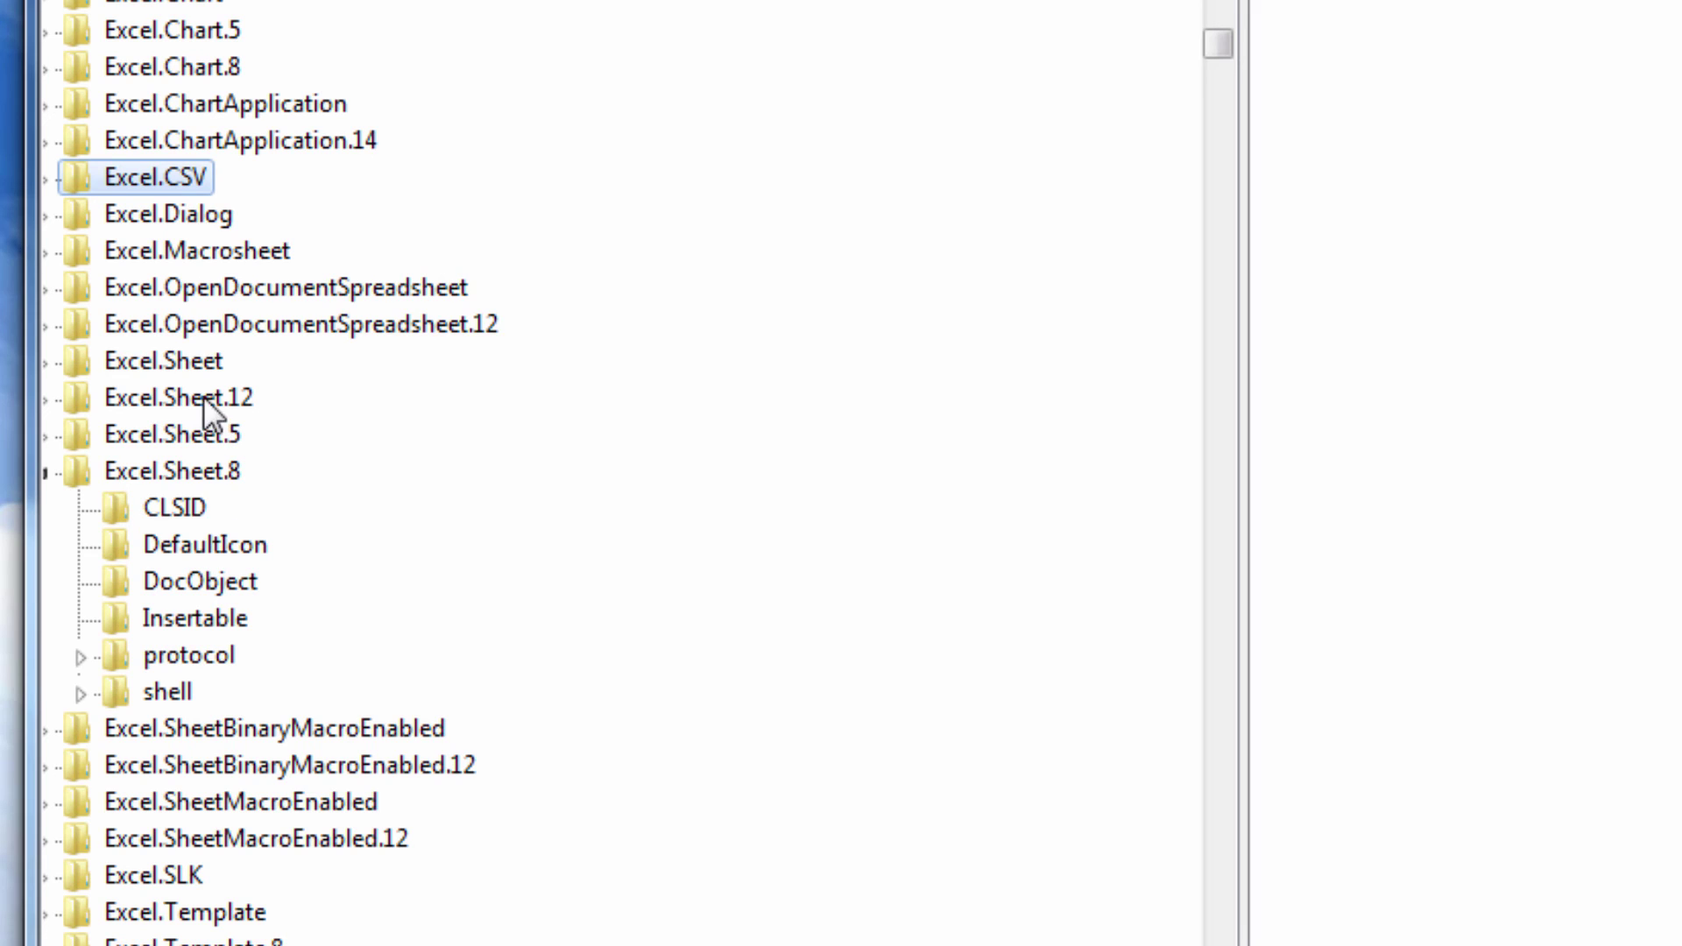
{"action": "left_click", "coordinate": [46, 178]}
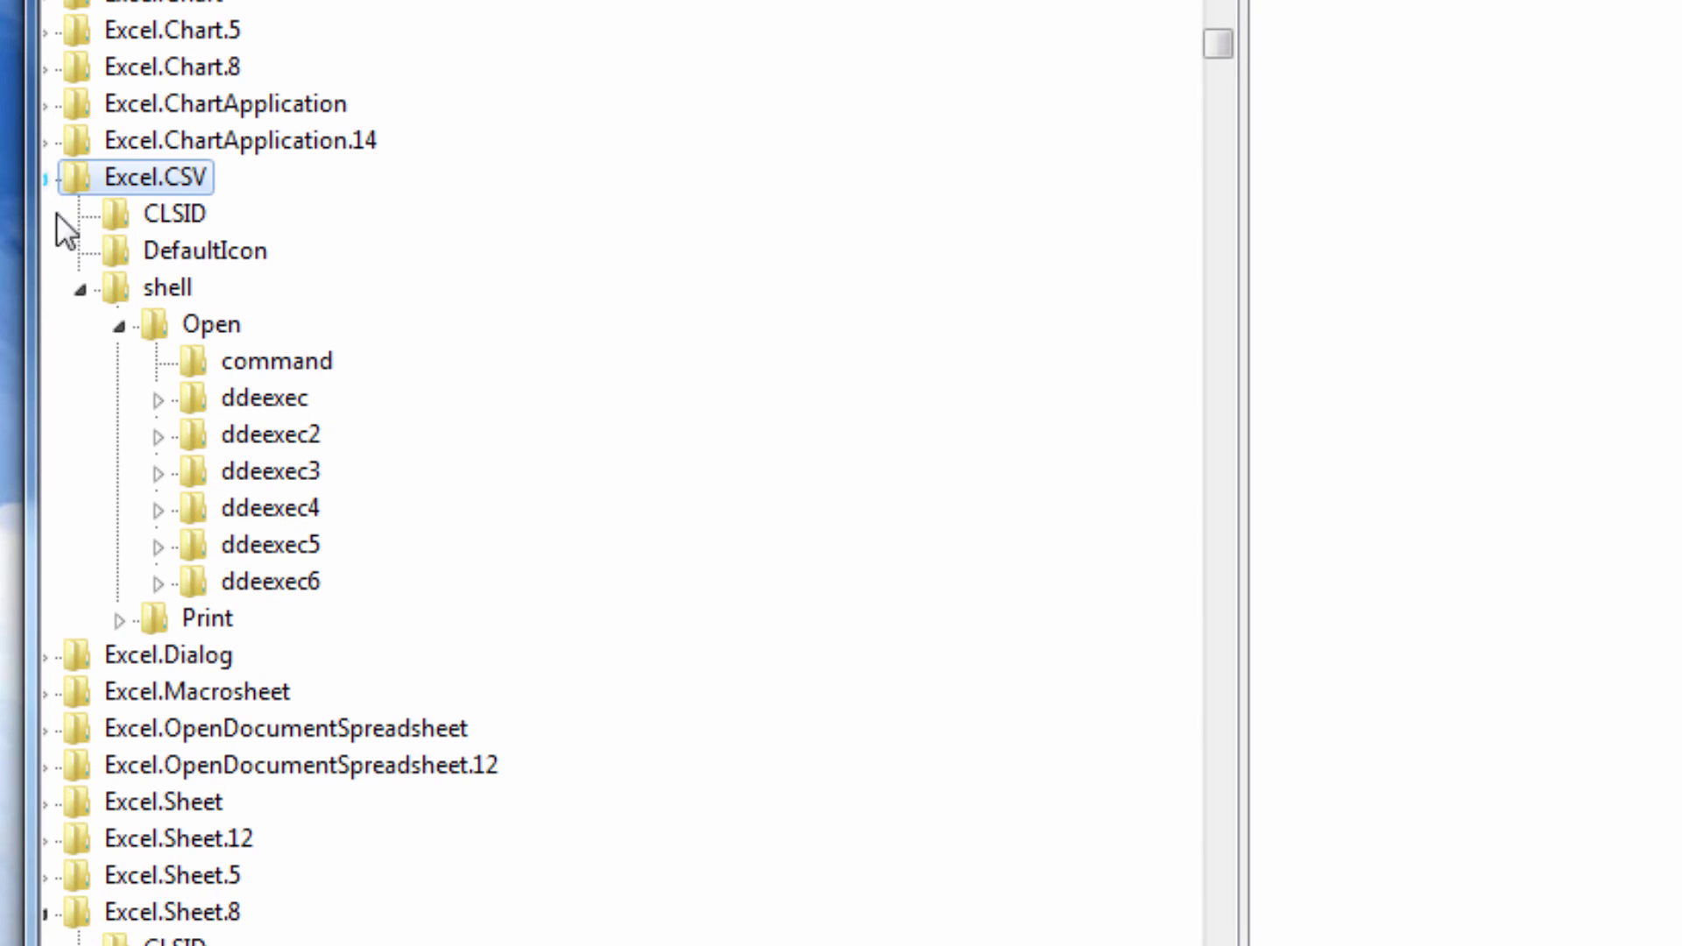
{"action": "left_click", "coordinate": [49, 837]}
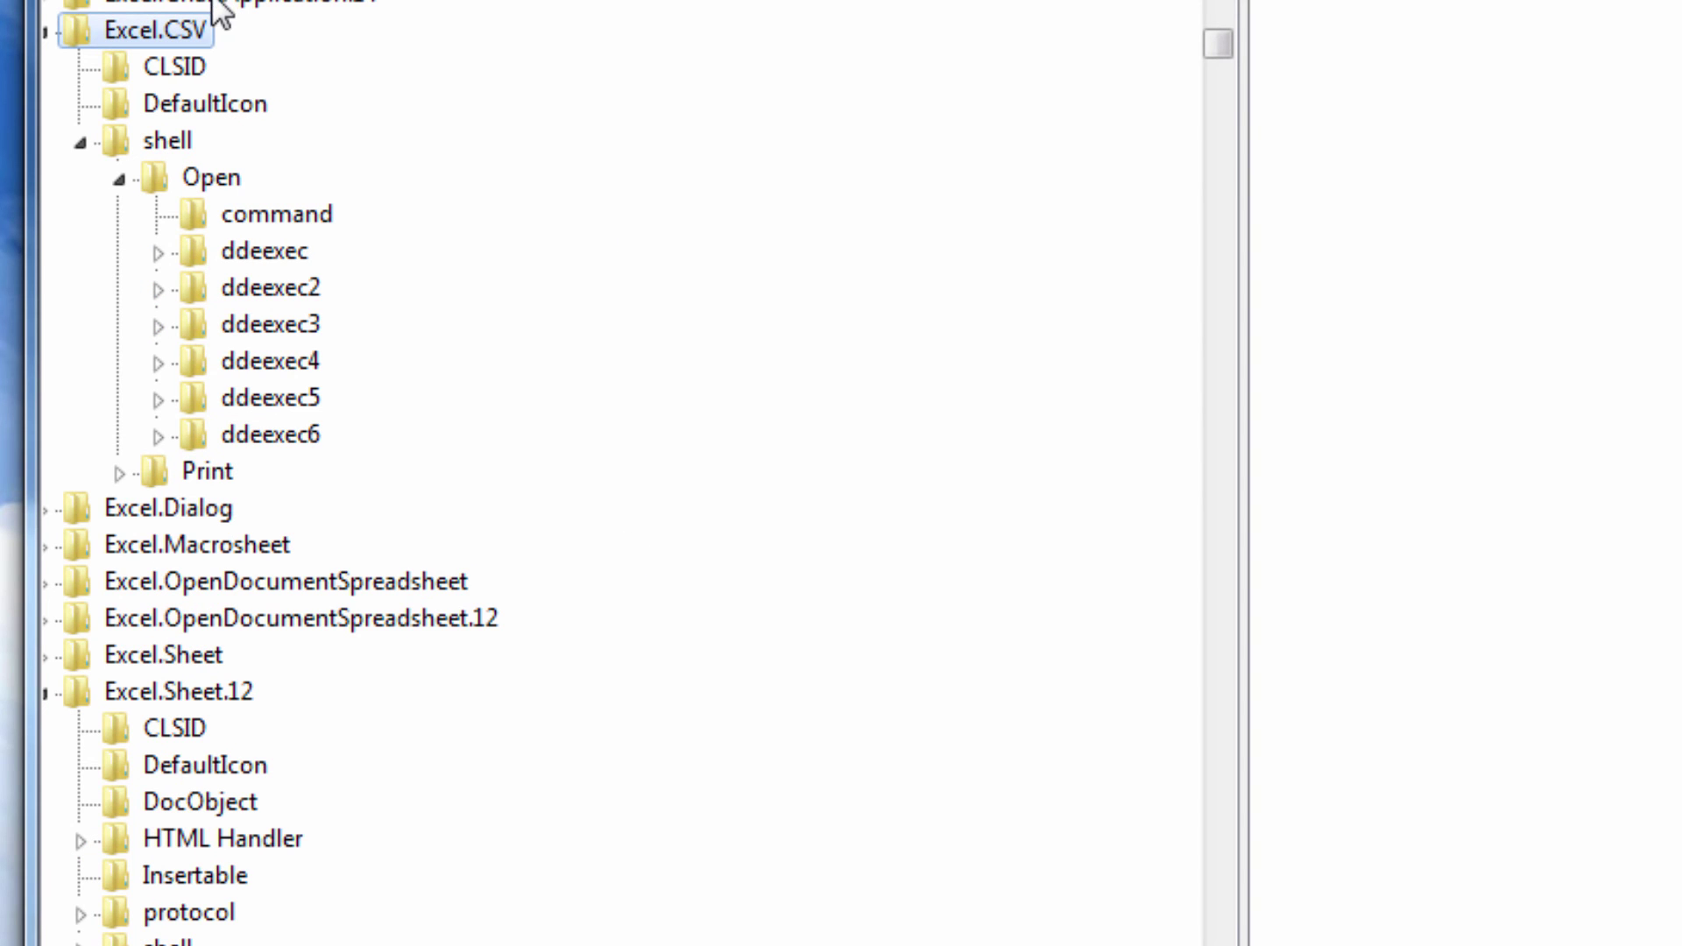
Step: Expand the shell key of Excel.Sheet.12 and its Open subkey
{"action": "scroll", "coordinate": [534, 405], "scroll_direction": "down", "scroll_amount": 1}
{"action": "scroll", "coordinate": [555, 408], "scroll_direction": "down", "scroll_amount": 2}
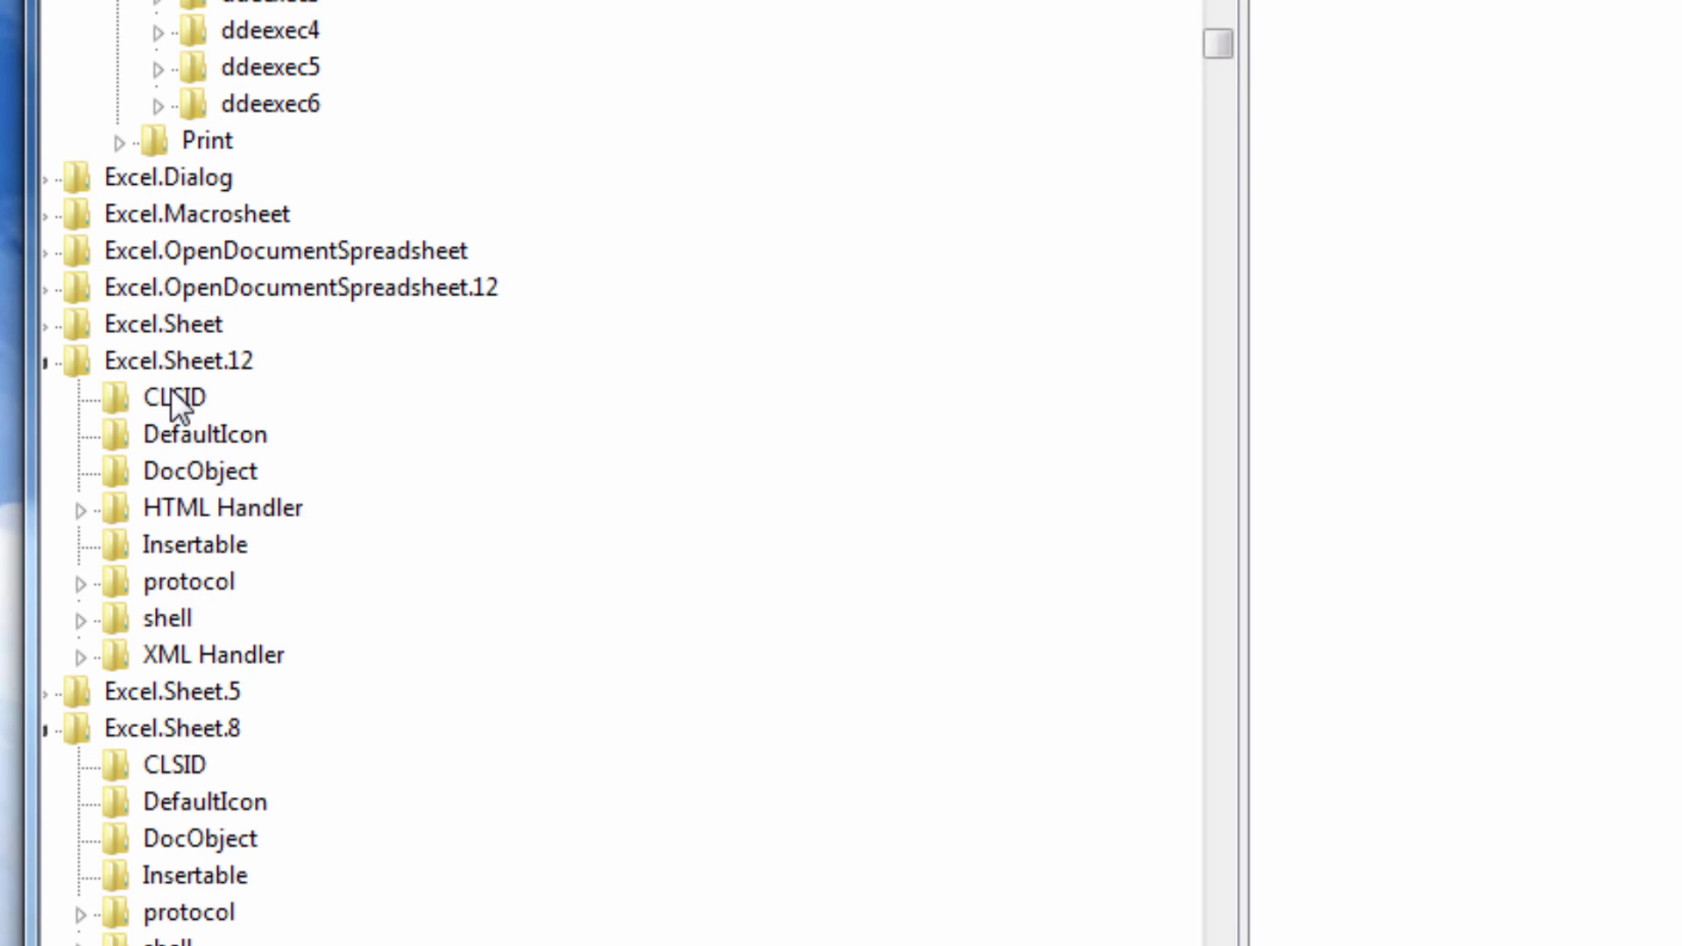
{"action": "left_click", "coordinate": [80, 620]}
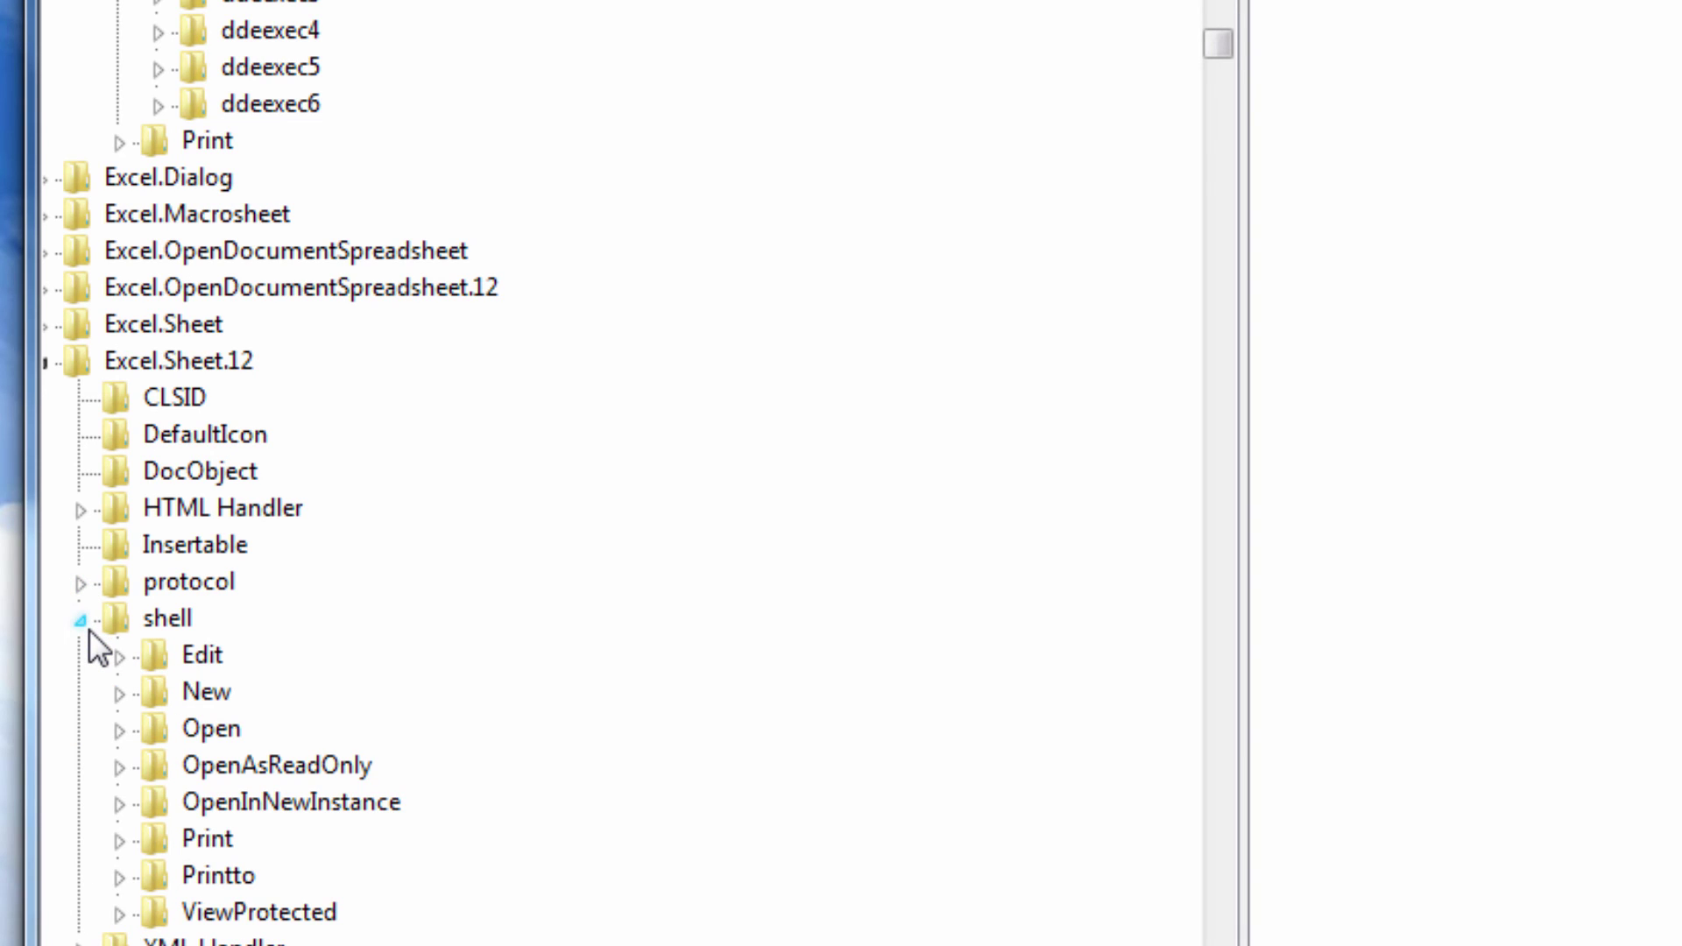
{"action": "left_click", "coordinate": [121, 727]}
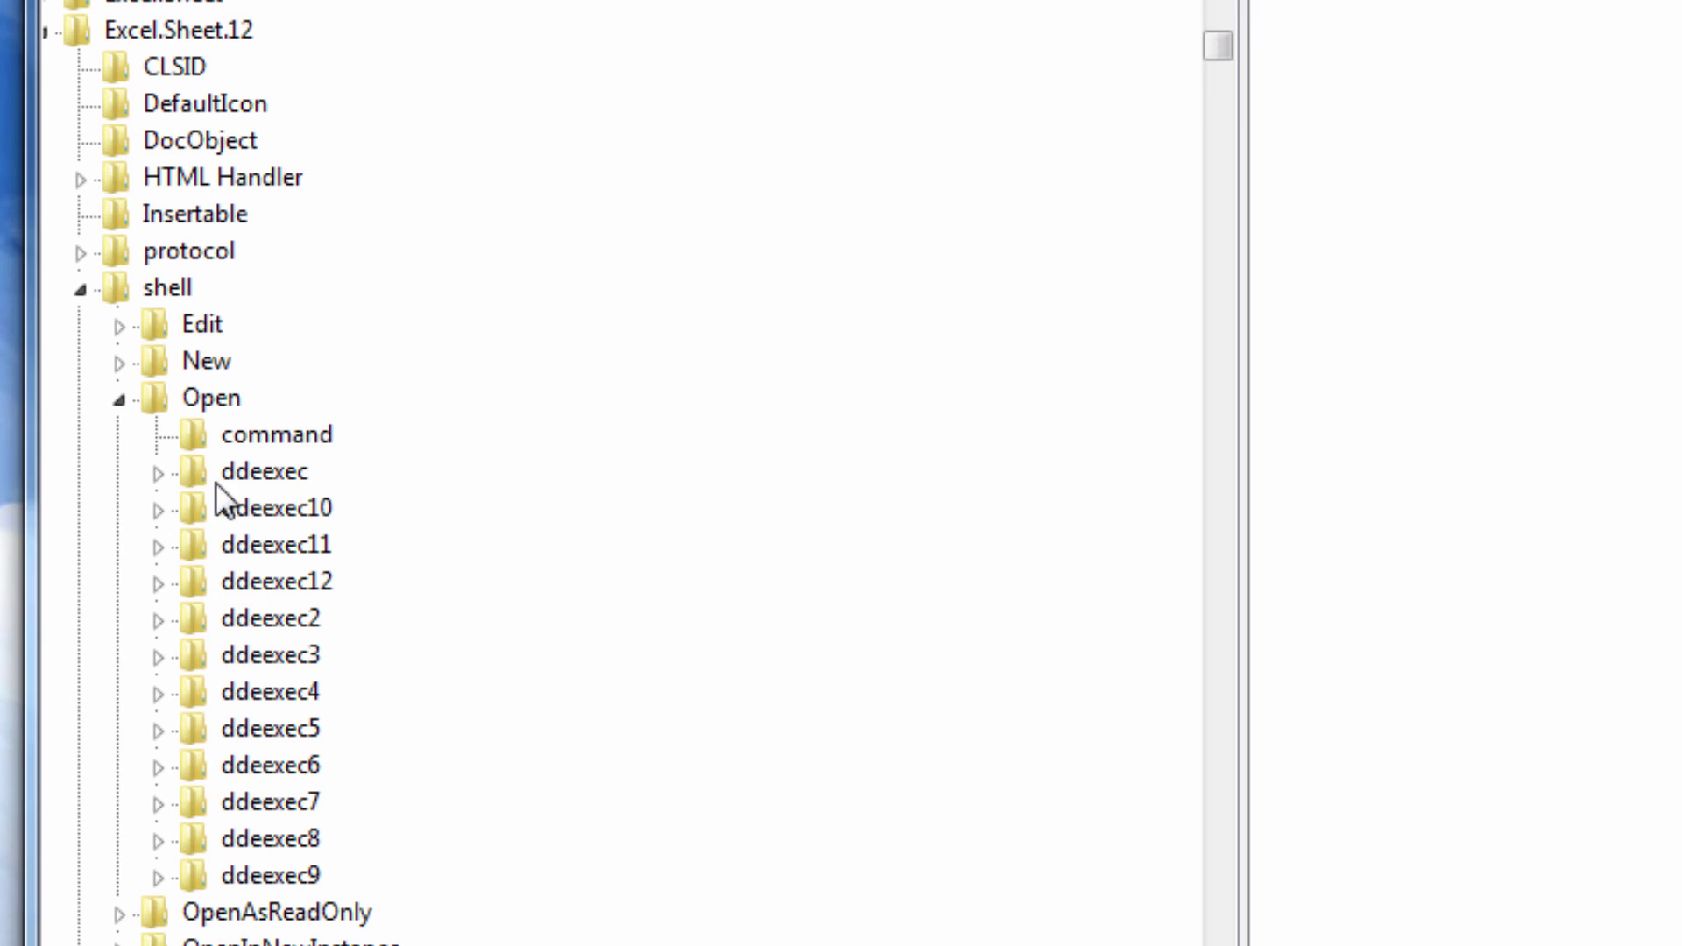
Step: Rename the ddeexec key under Excel.Sheet.12\shell\Open as ddeexec13
{"action": "left_click", "coordinate": [260, 476]}
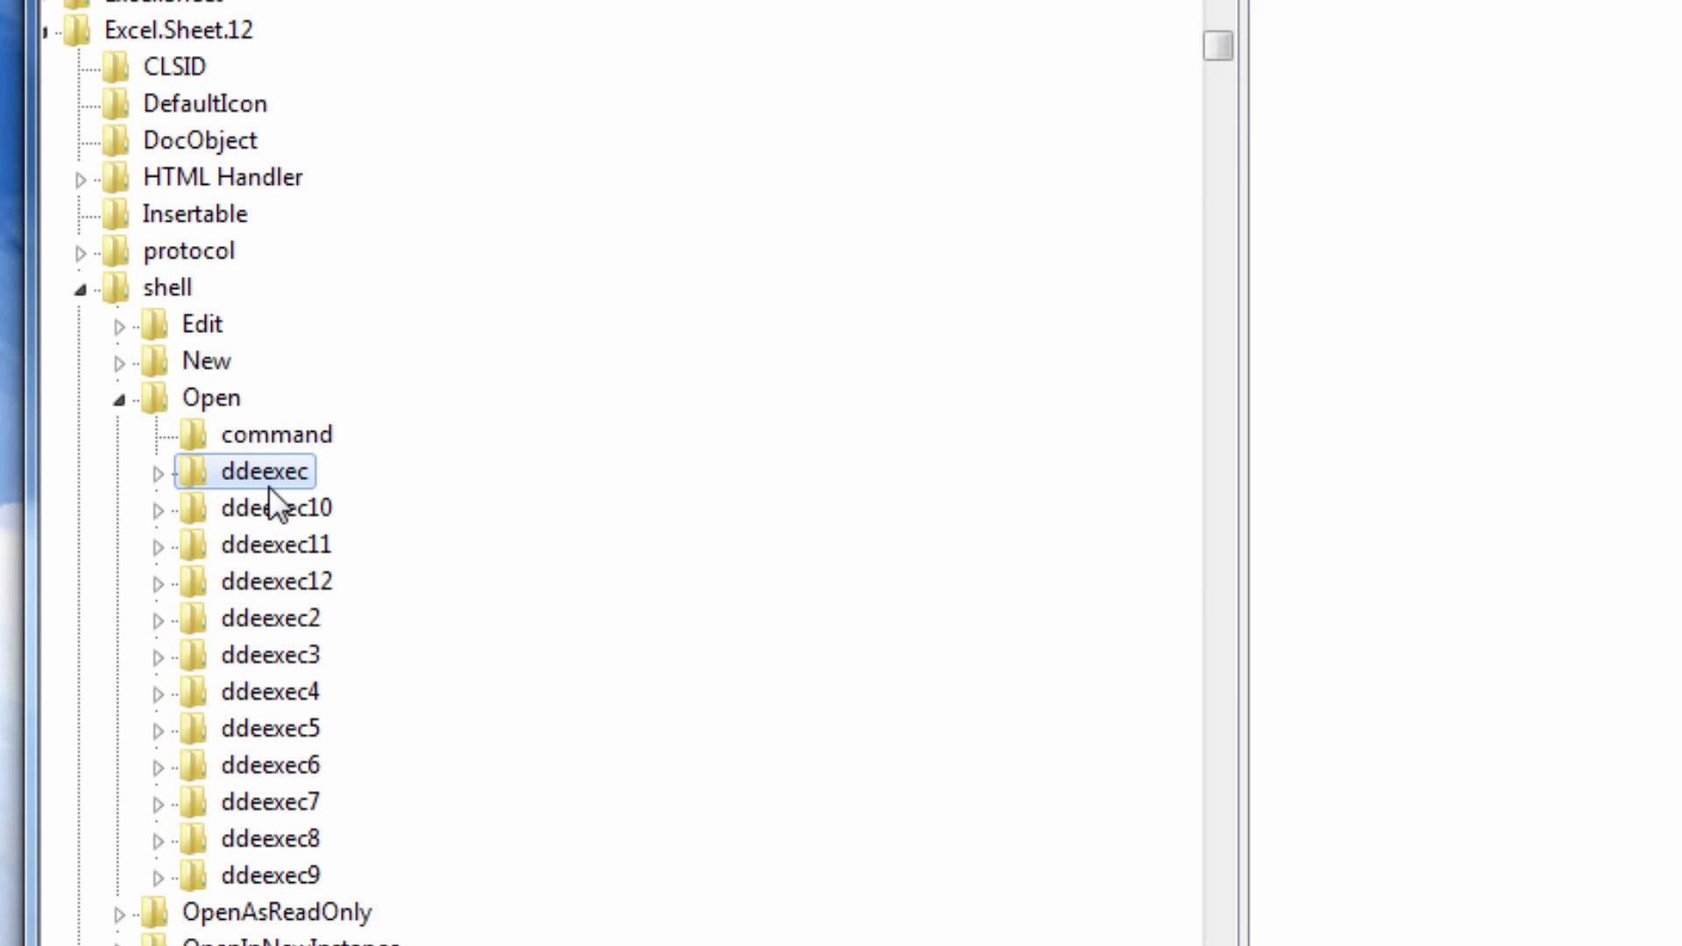
{"action": "right_click", "coordinate": [268, 470]}
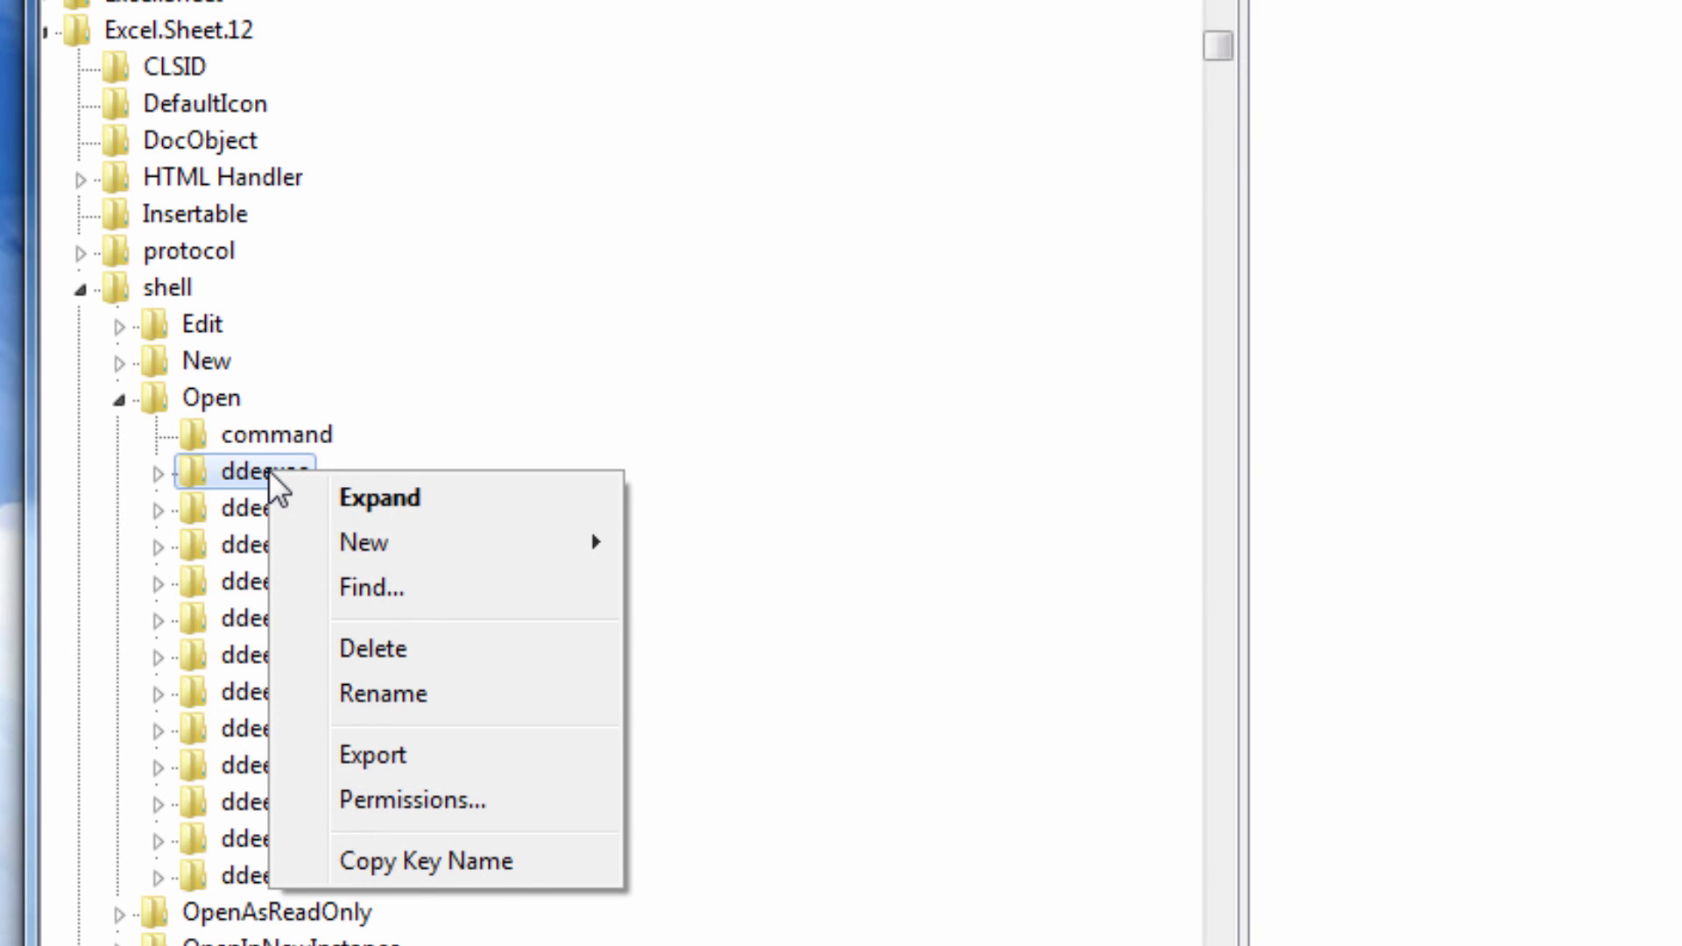
{"action": "left_click", "coordinate": [425, 692]}
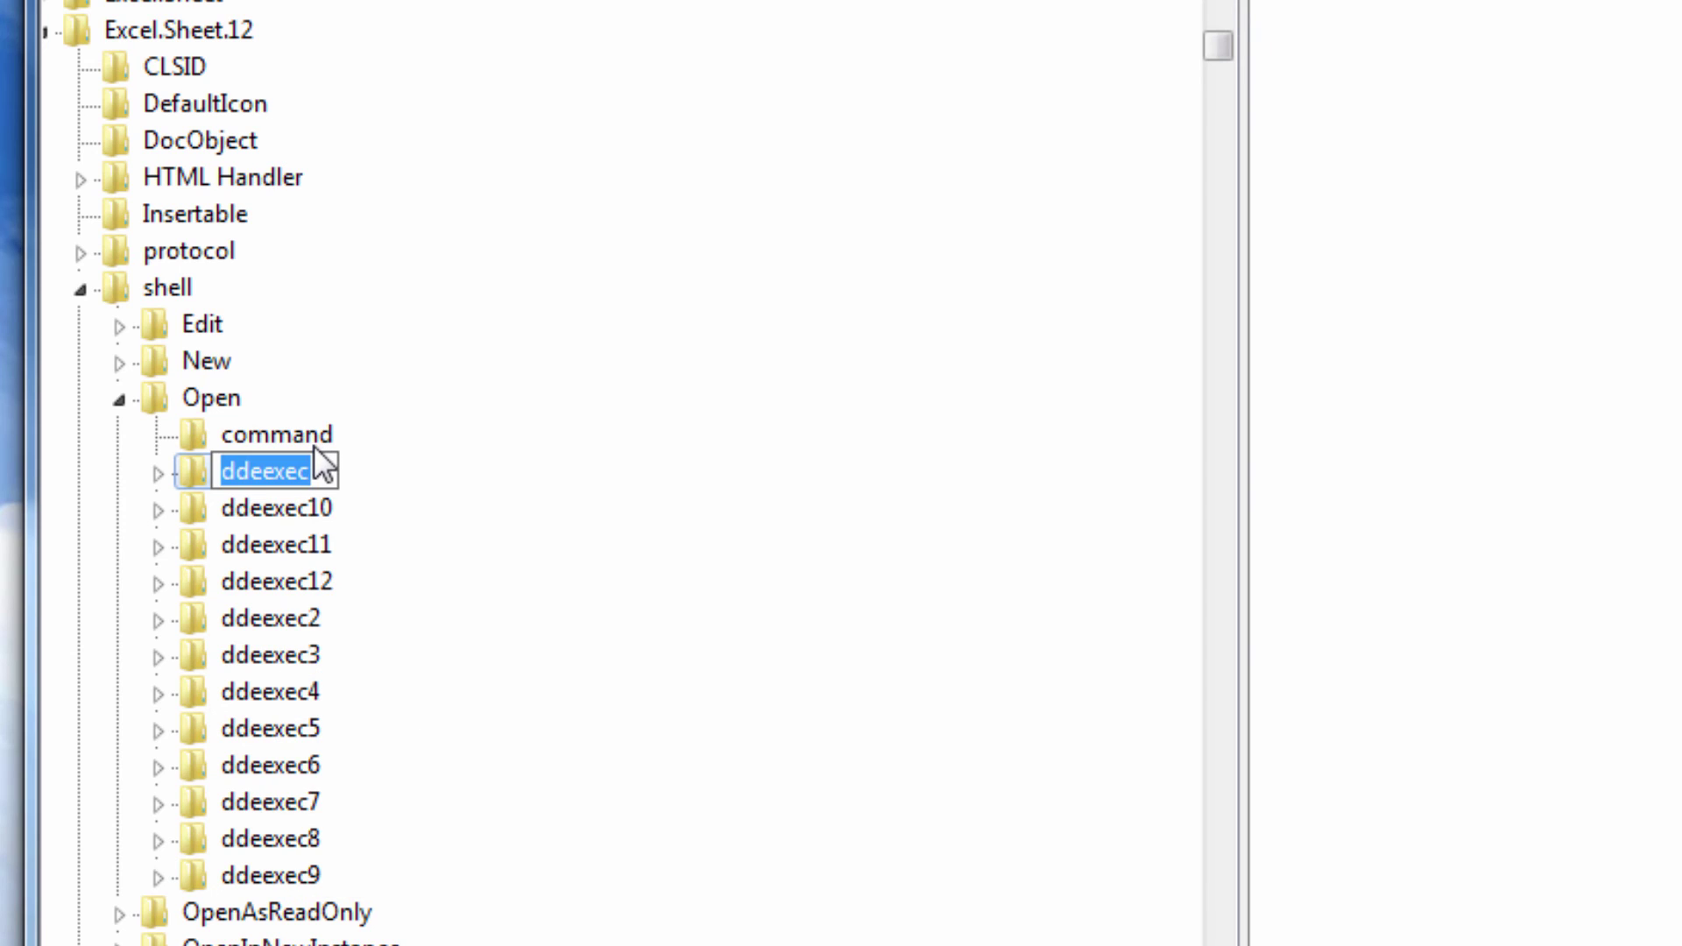
{"action": "left_click", "coordinate": [337, 471]}
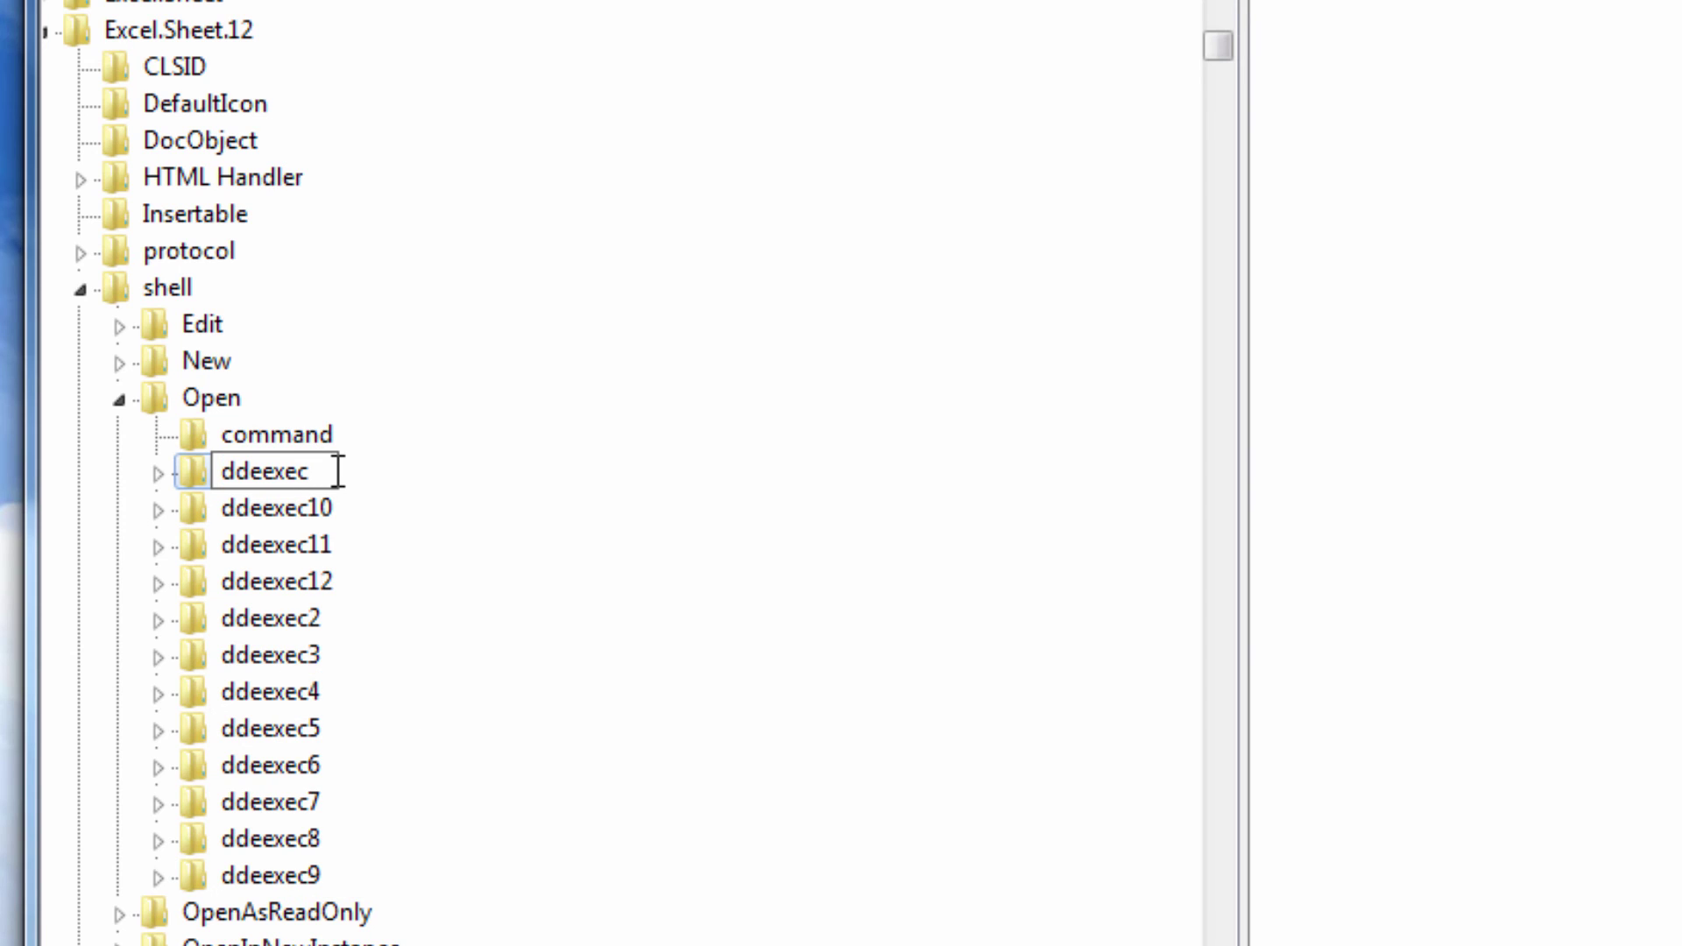
{"action": "type", "text": "13"}
{"action": "key", "text": "Return"}
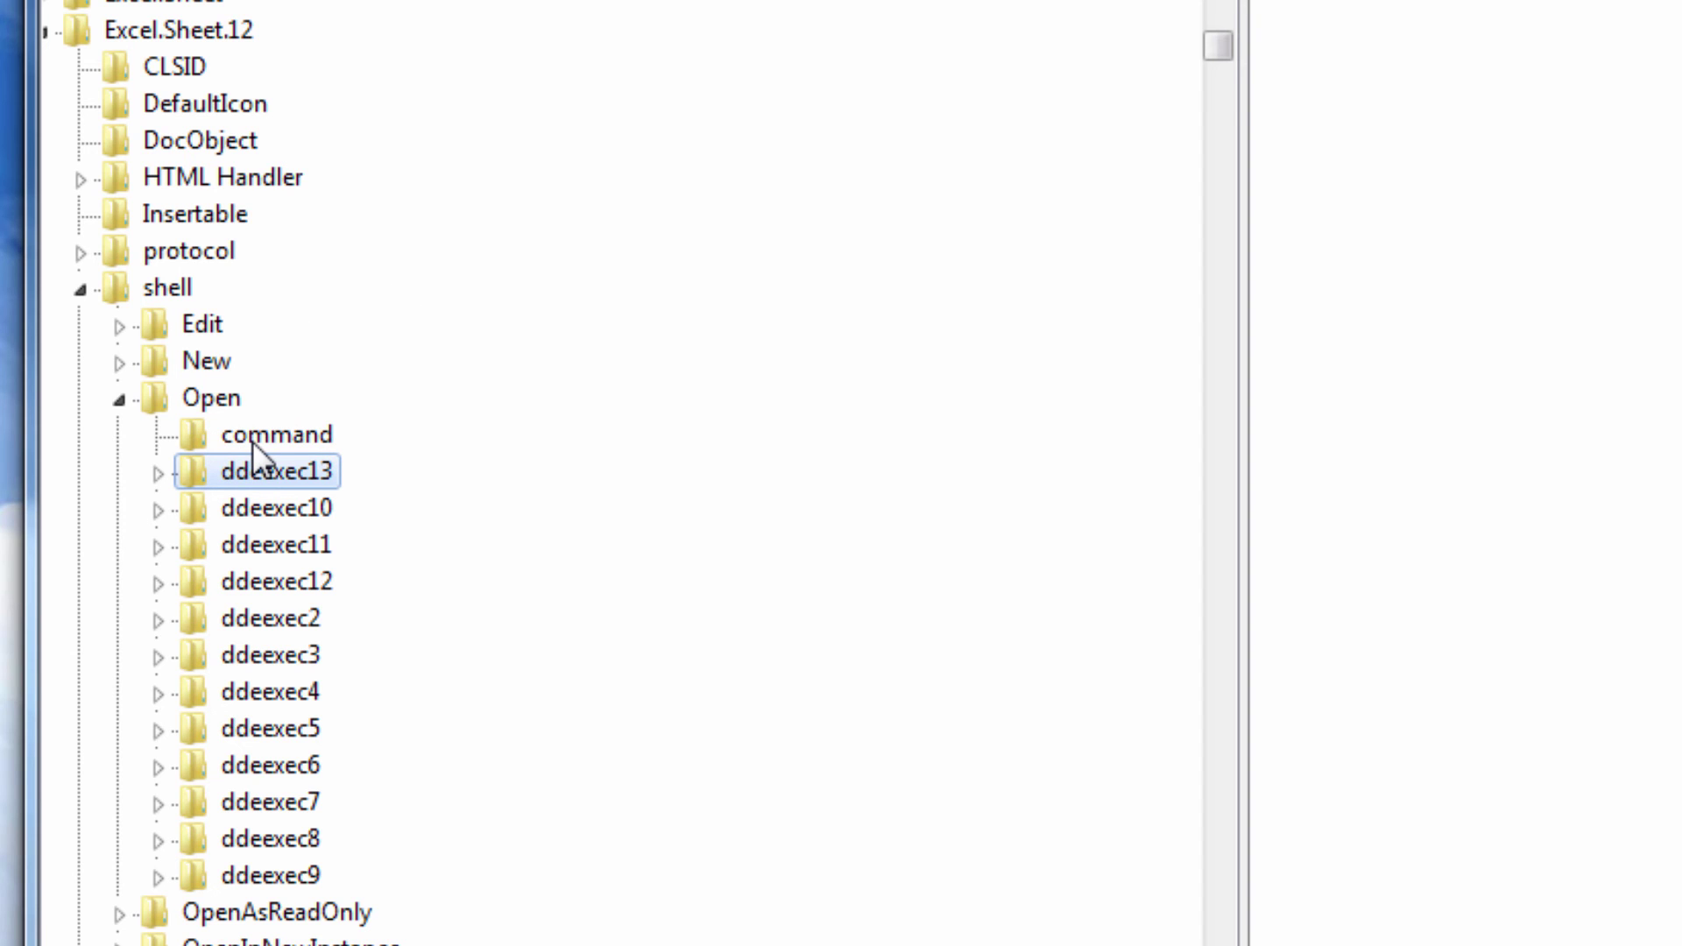
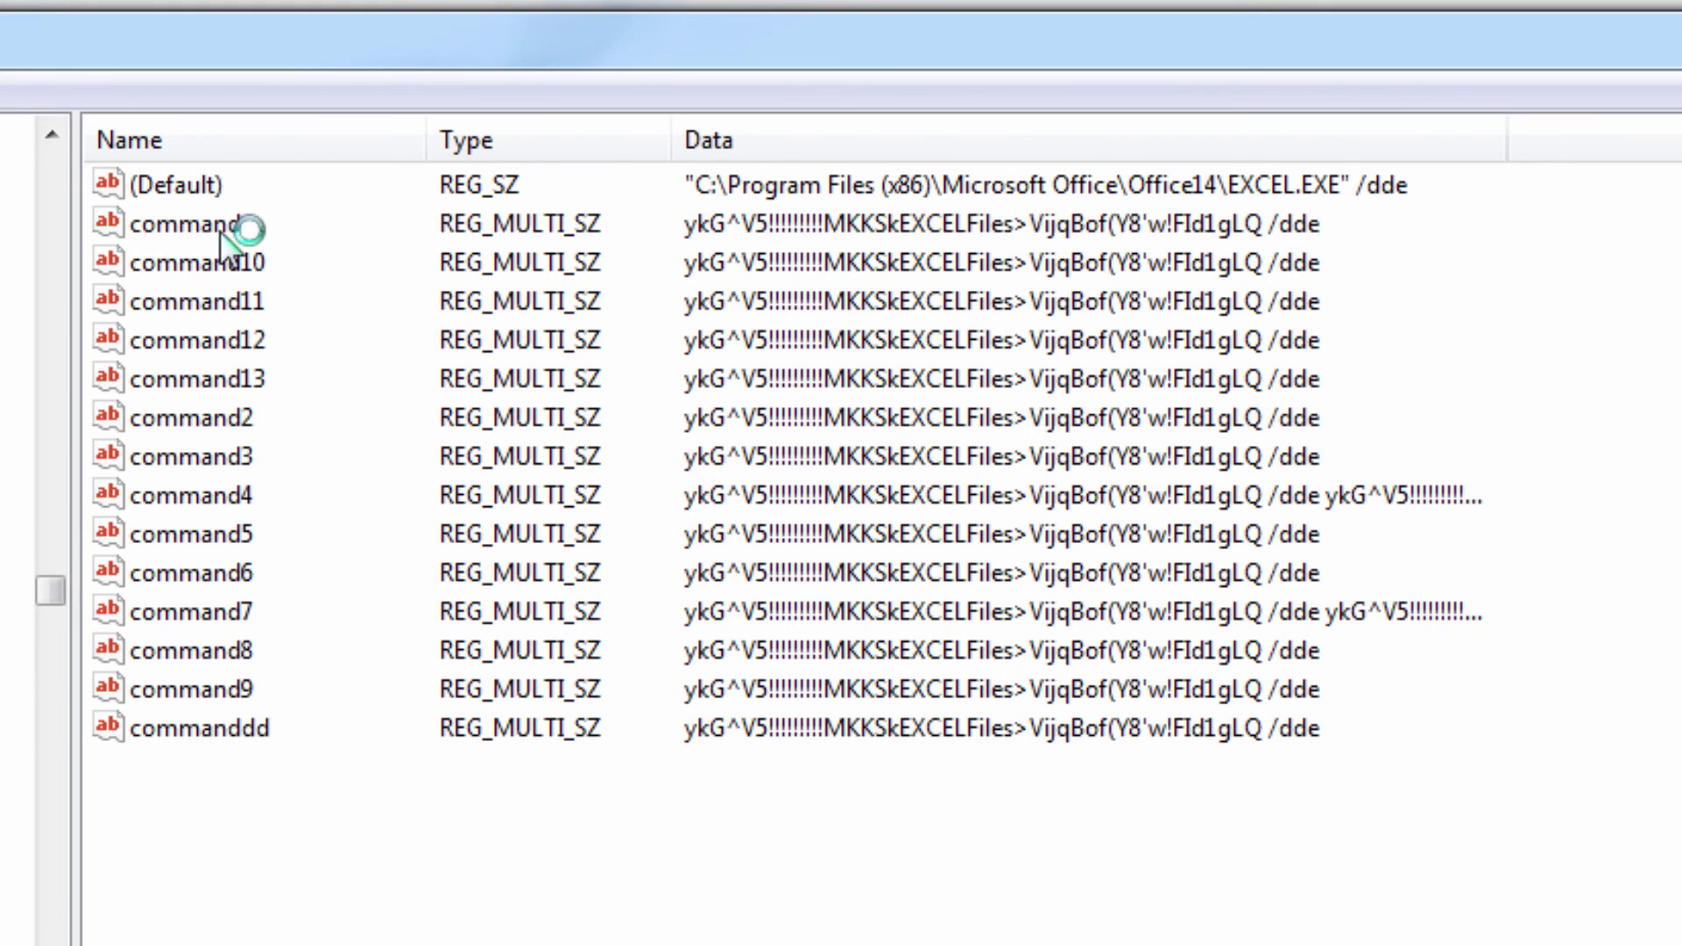
{"action": "left_click", "coordinate": [220, 231]}
{"action": "right_click", "coordinate": [219, 230]}
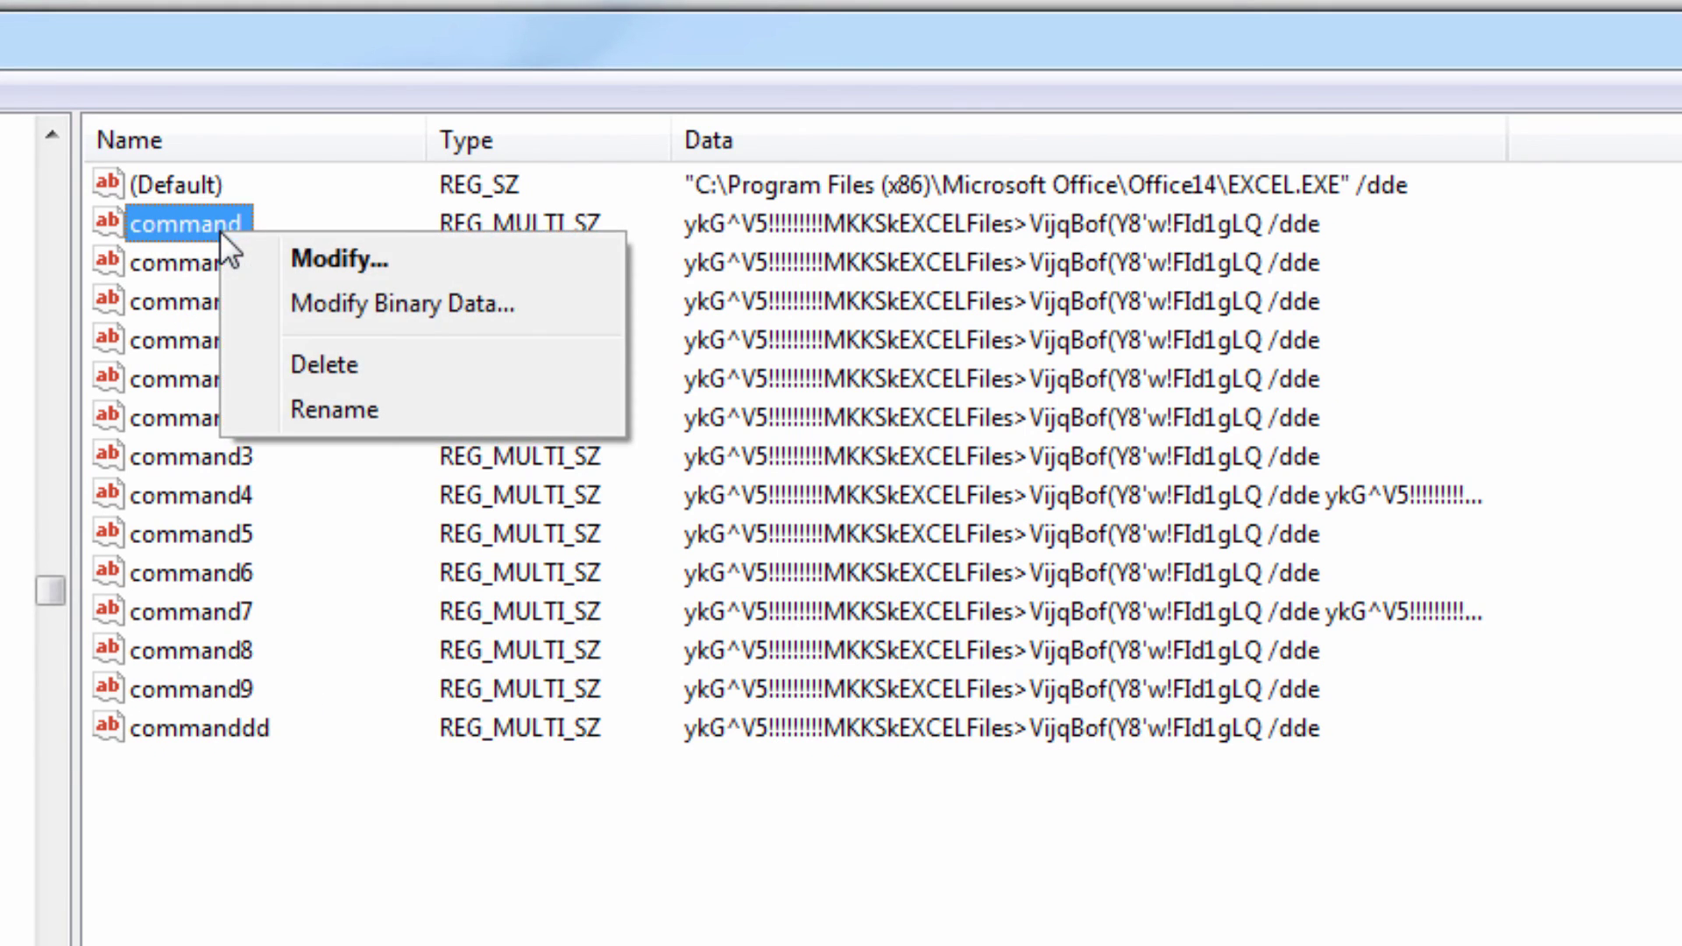
{"action": "left_click", "coordinate": [302, 263]}
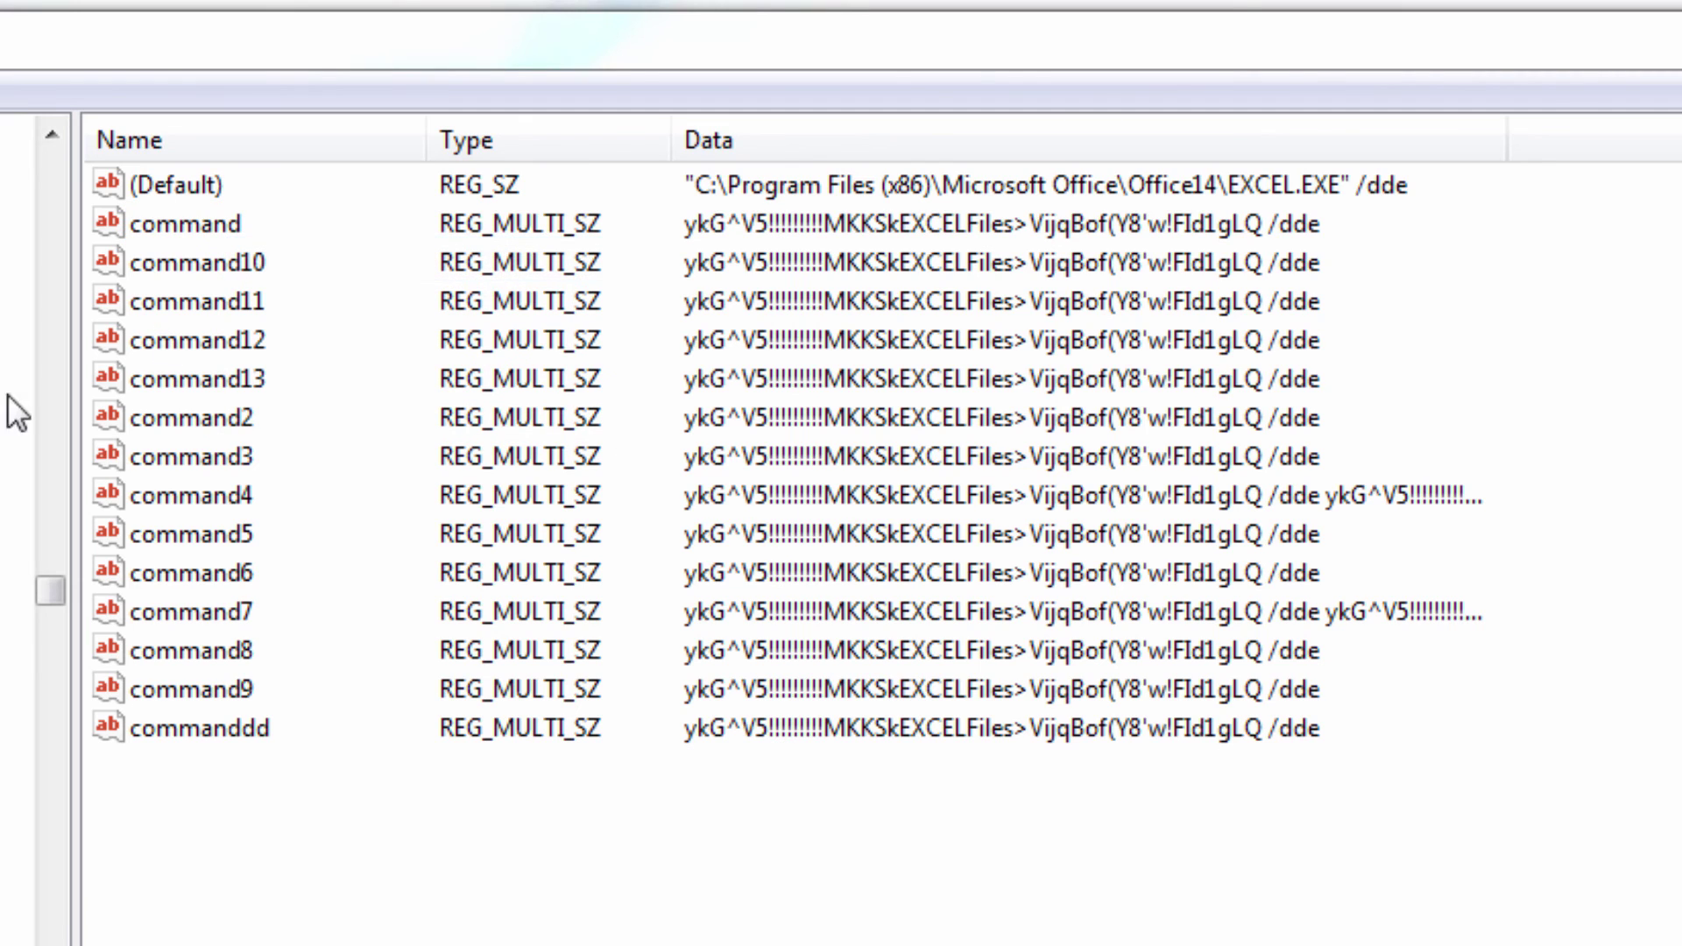
{"action": "key", "text": "Escape"}
Step: Rename the REG_MULTI_SZ value named command in the Excel.Sheet.12\shell\Open\command key as command14
{"action": "right_click", "coordinate": [219, 222]}
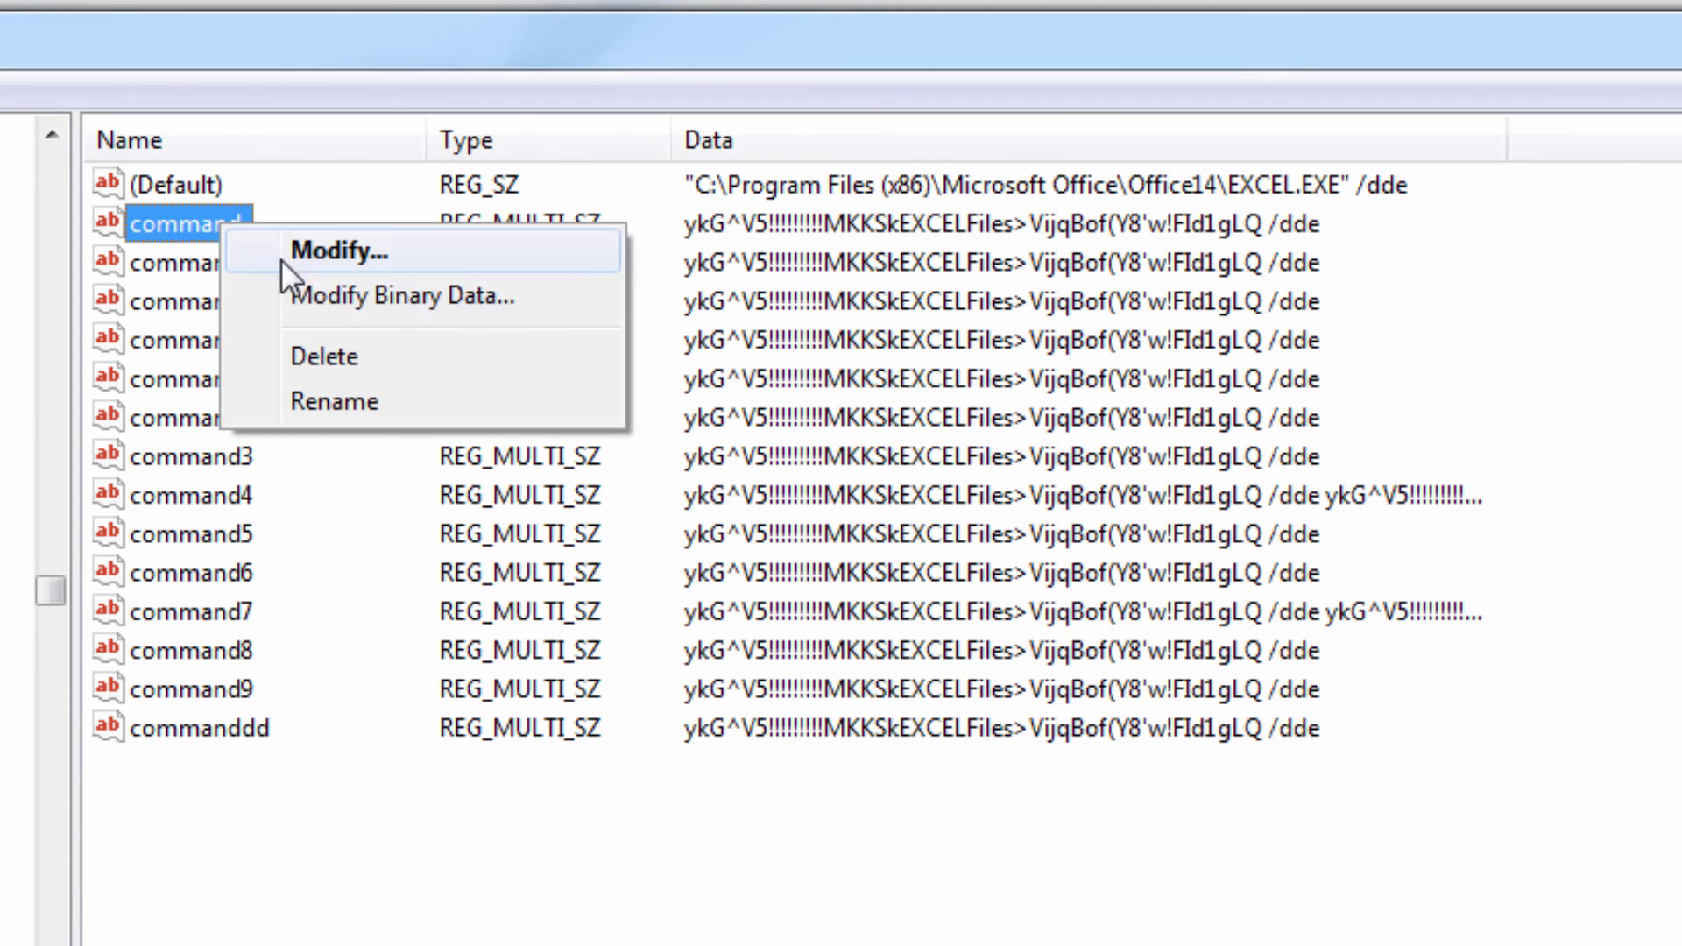
{"action": "left_click", "coordinate": [343, 394]}
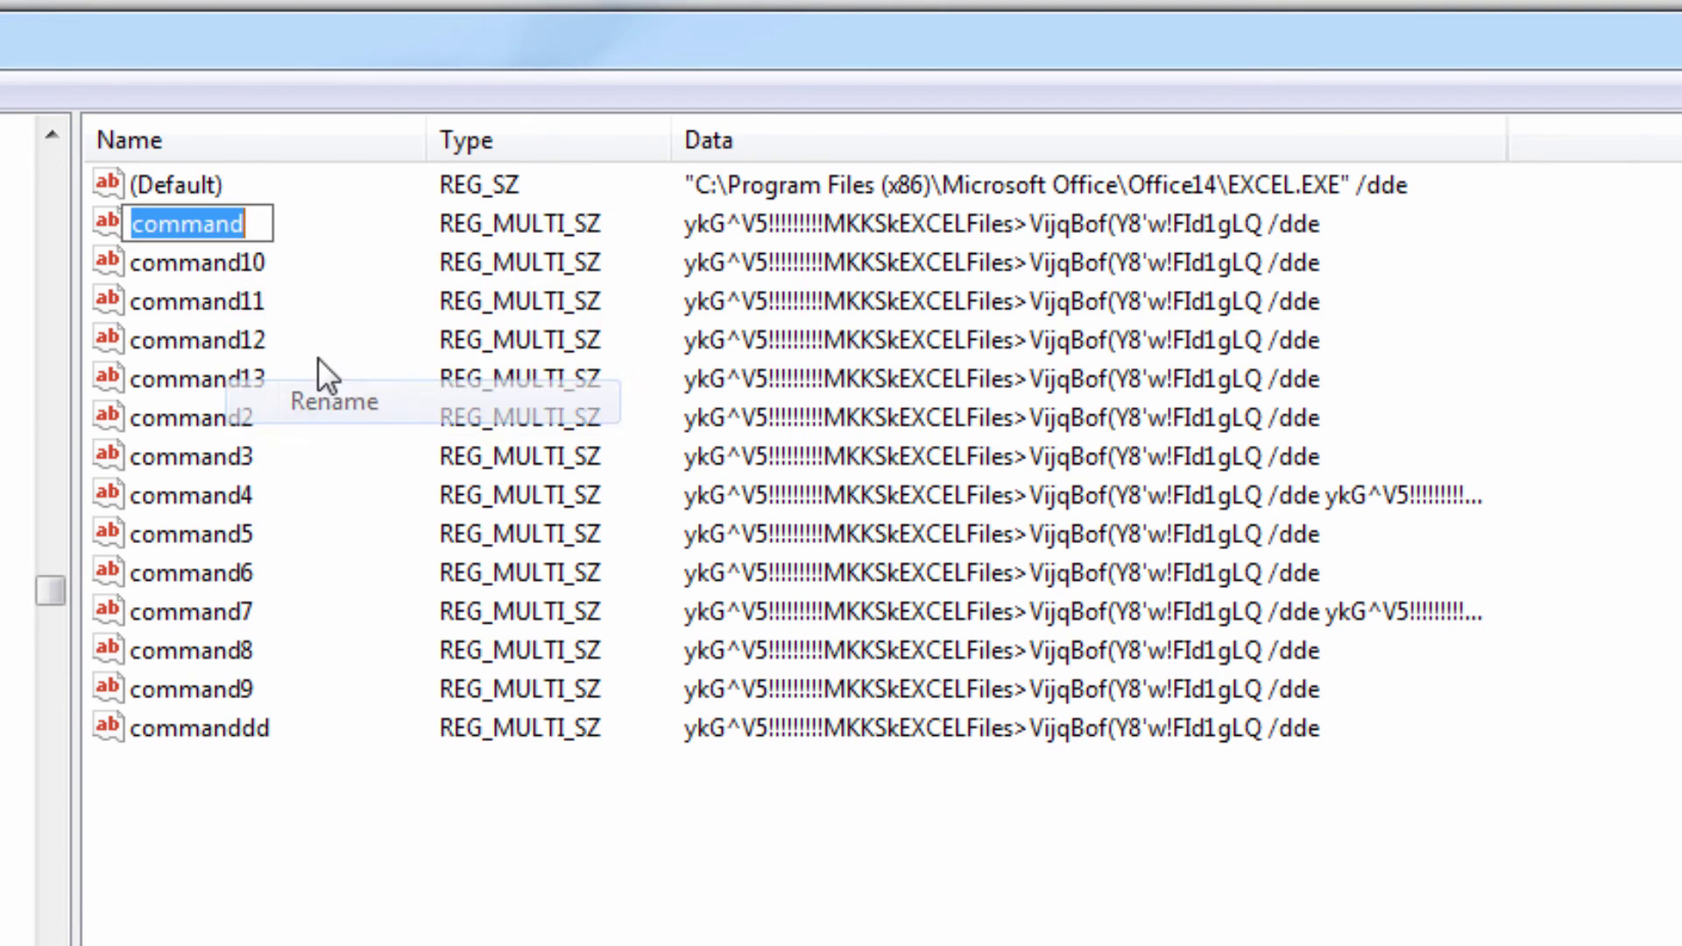
{"action": "left_click", "coordinate": [262, 226]}
{"action": "type", "text": "14"}
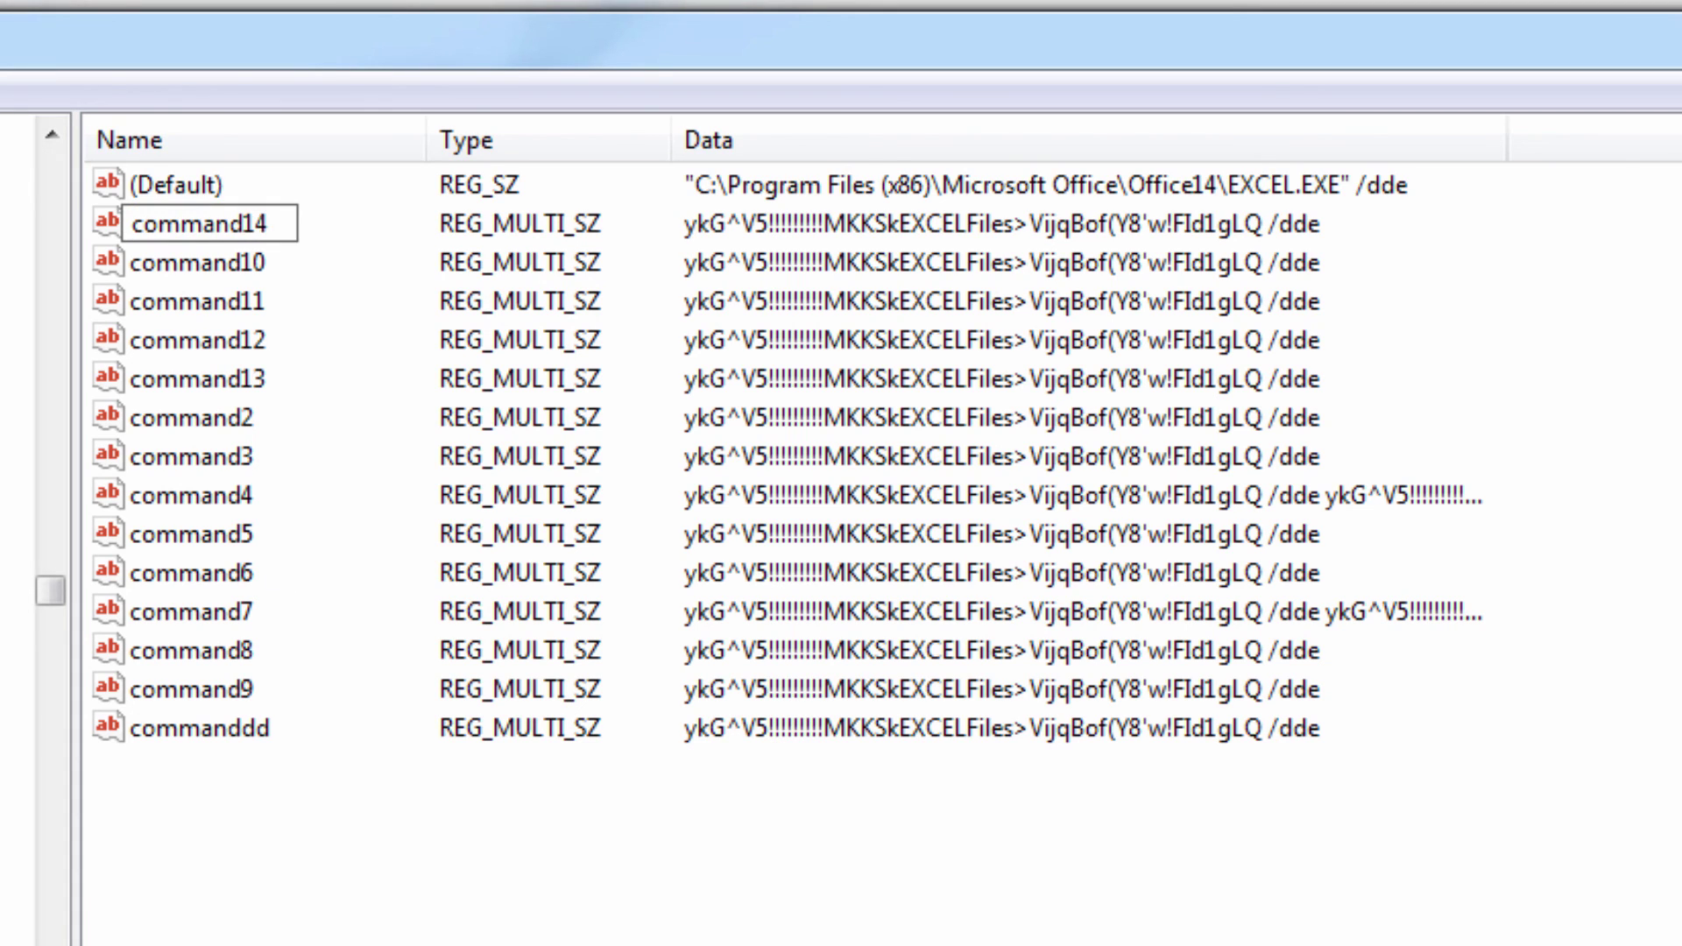
{"action": "key", "text": "Return"}
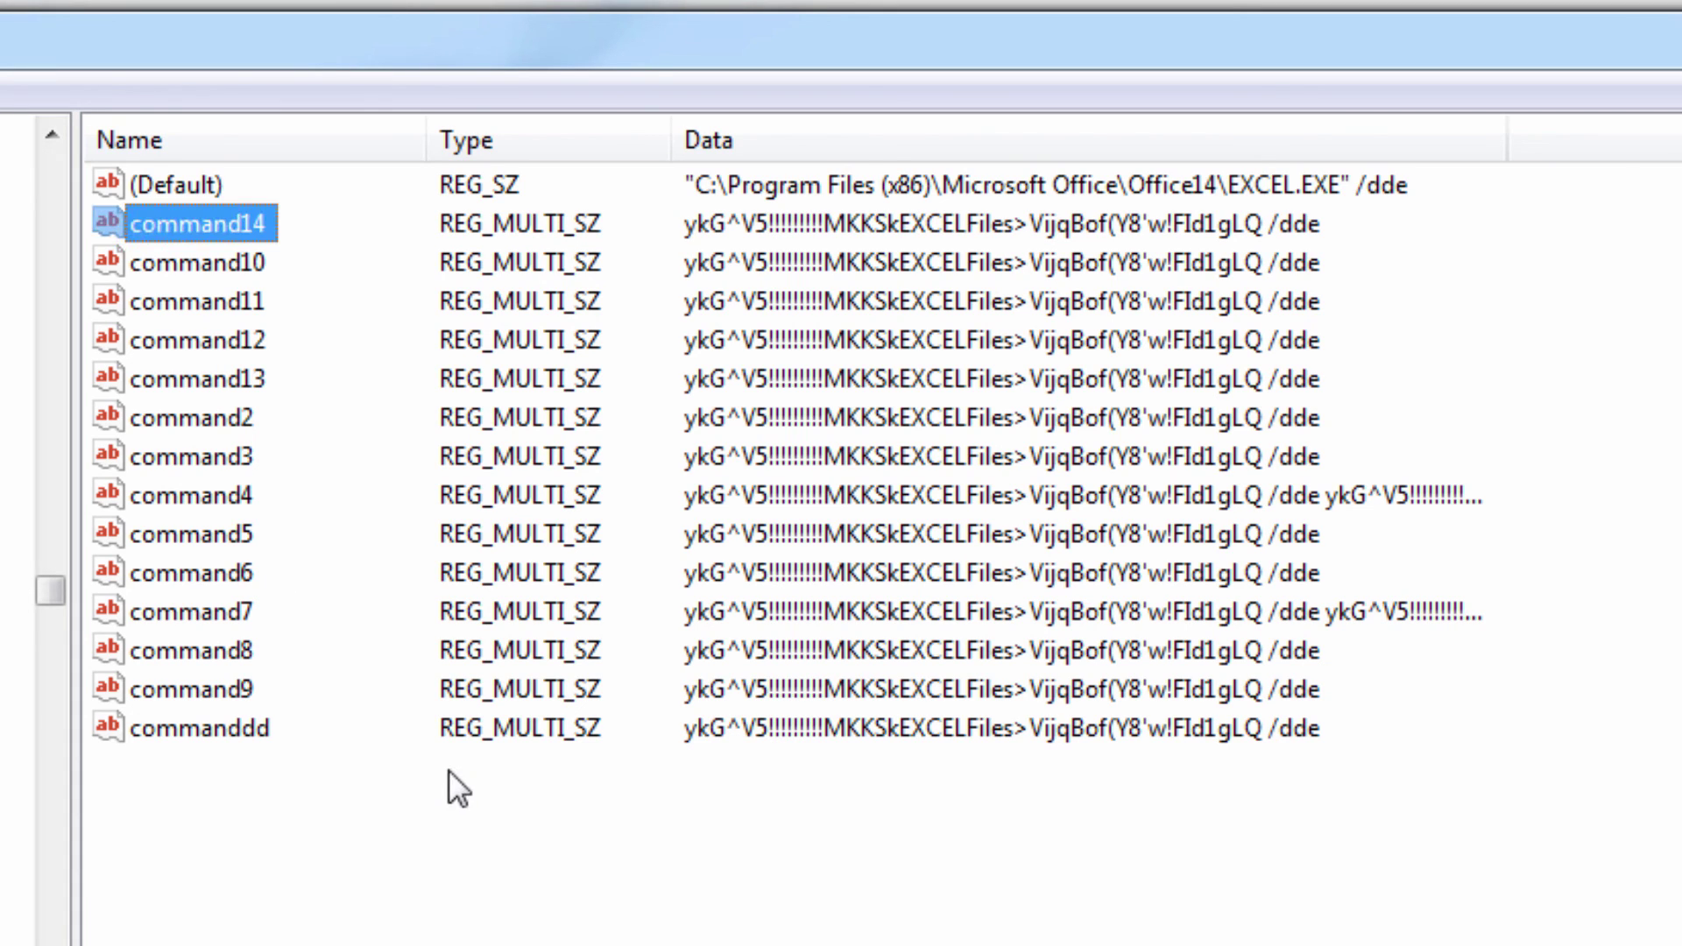
Step: Set the (Default) value data of Excel.Sheet.12\shell\Open\command to "C:\Program Files (x86)\Microsoft Office\Office14\EXCEL.EXE" /e "%1"
{"action": "left_click", "coordinate": [196, 188]}
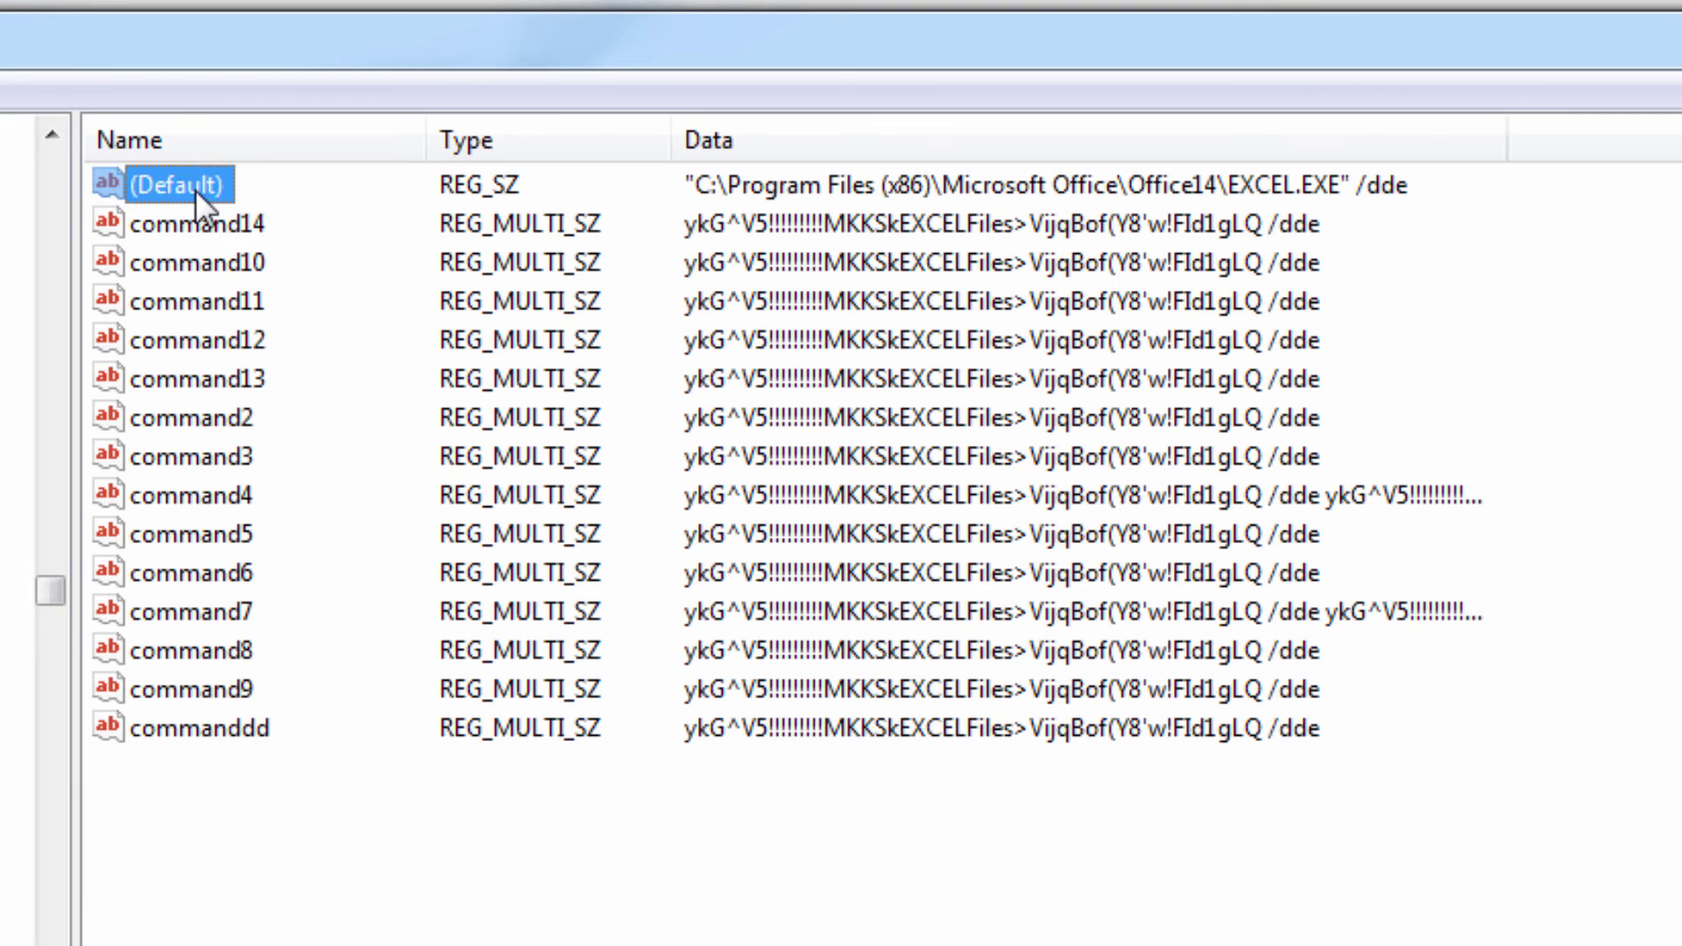
{"action": "right_click", "coordinate": [196, 190]}
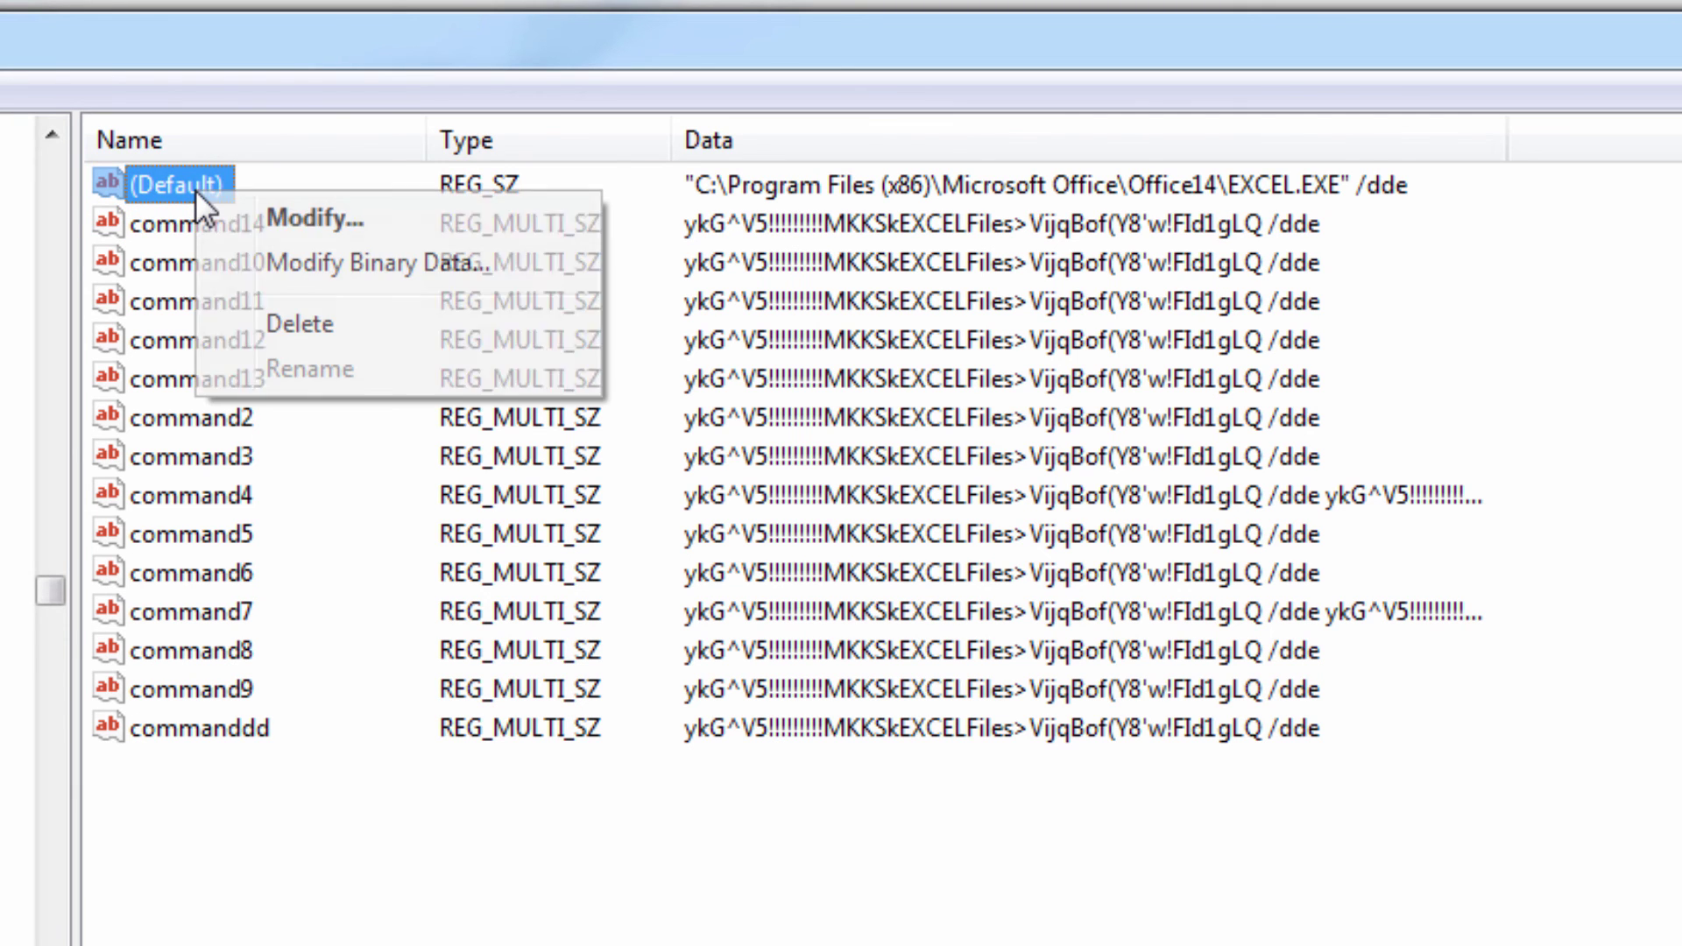
{"action": "left_click", "coordinate": [265, 216]}
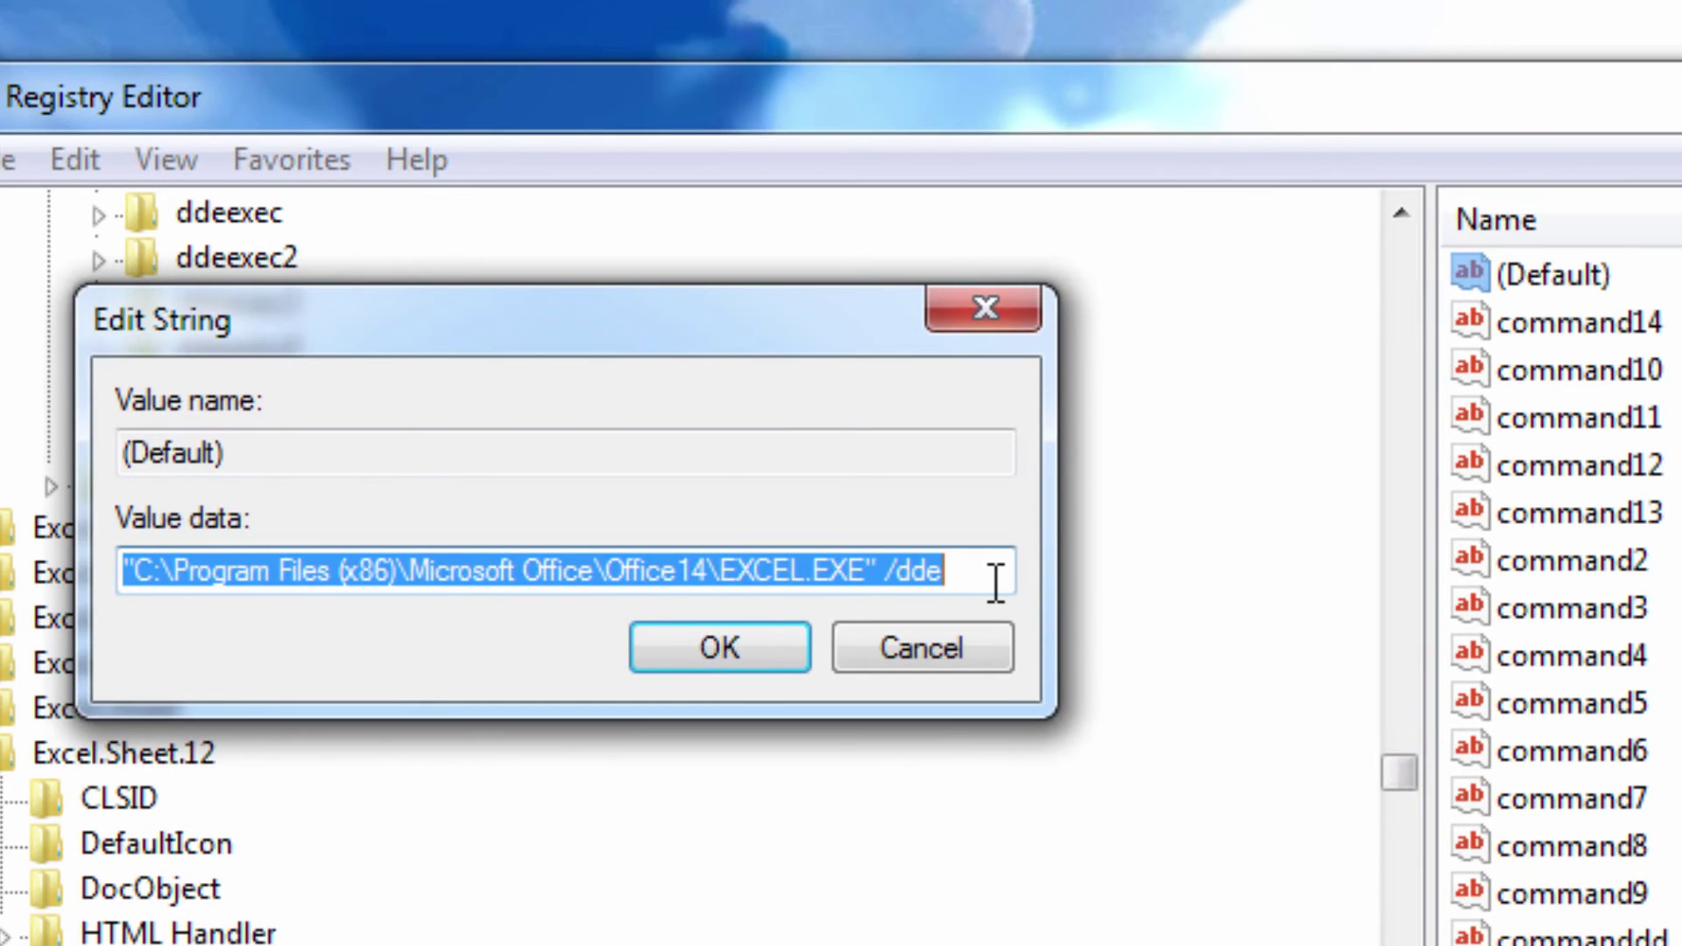
{"action": "left_click", "coordinate": [996, 583]}
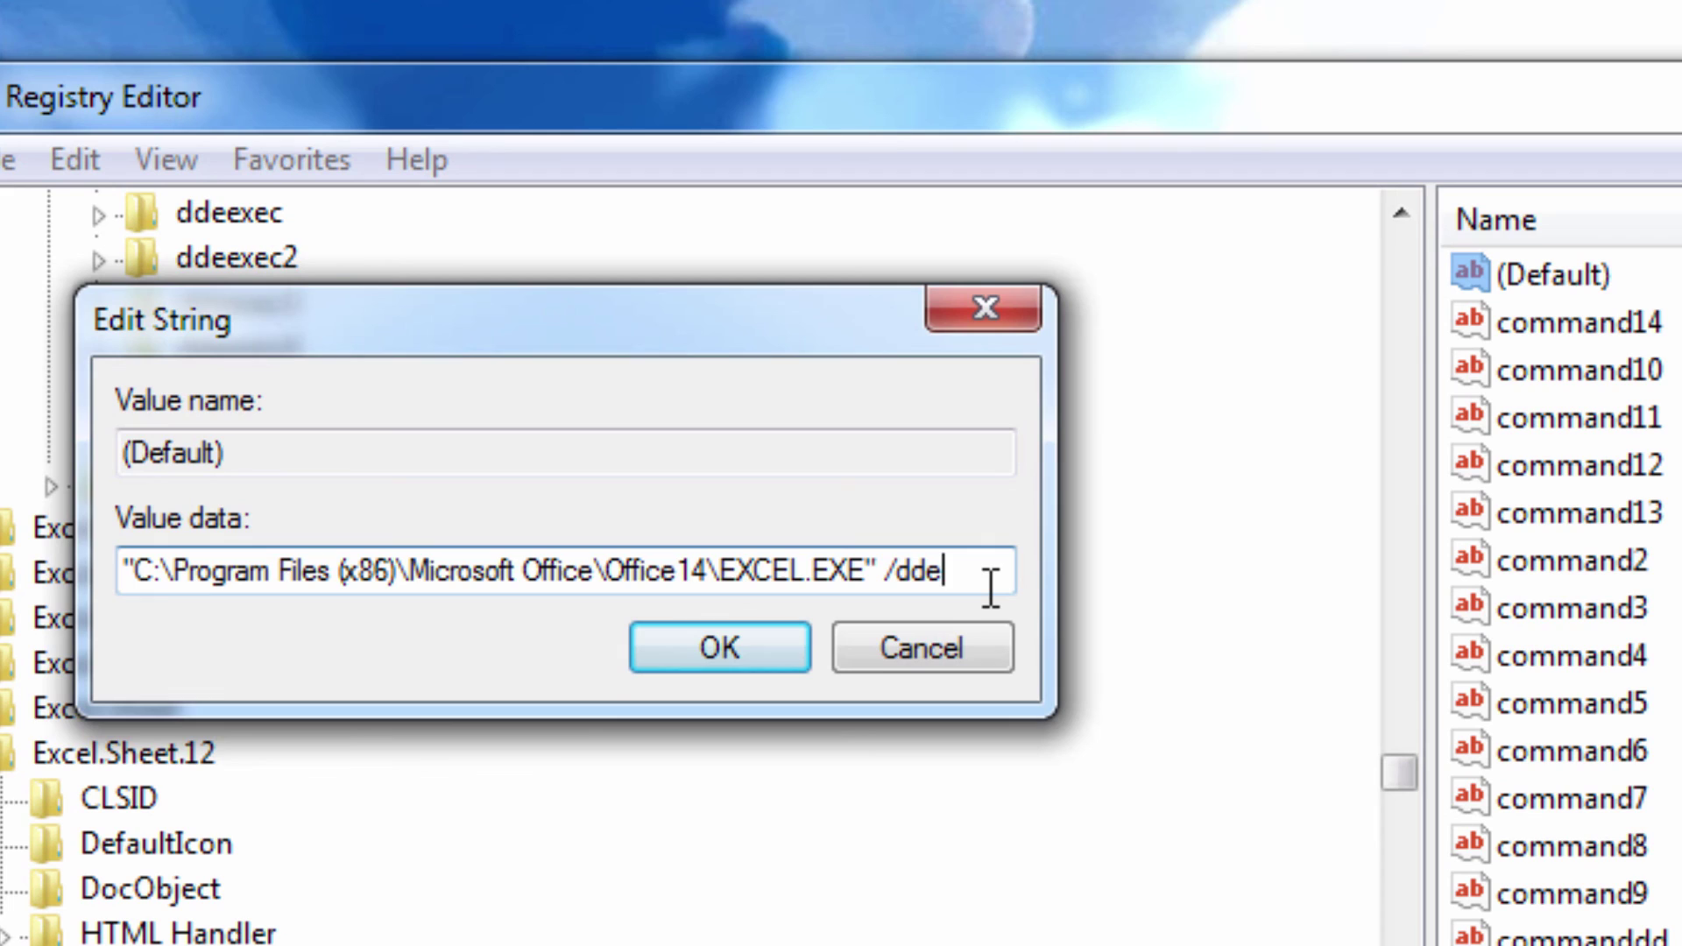
{"action": "key", "text": "BackSpace"}
{"action": "key", "text": "BackSpace"}
{"action": "key", "text": "BackSpace"}
{"action": "type", "text": "e \"%1\""}
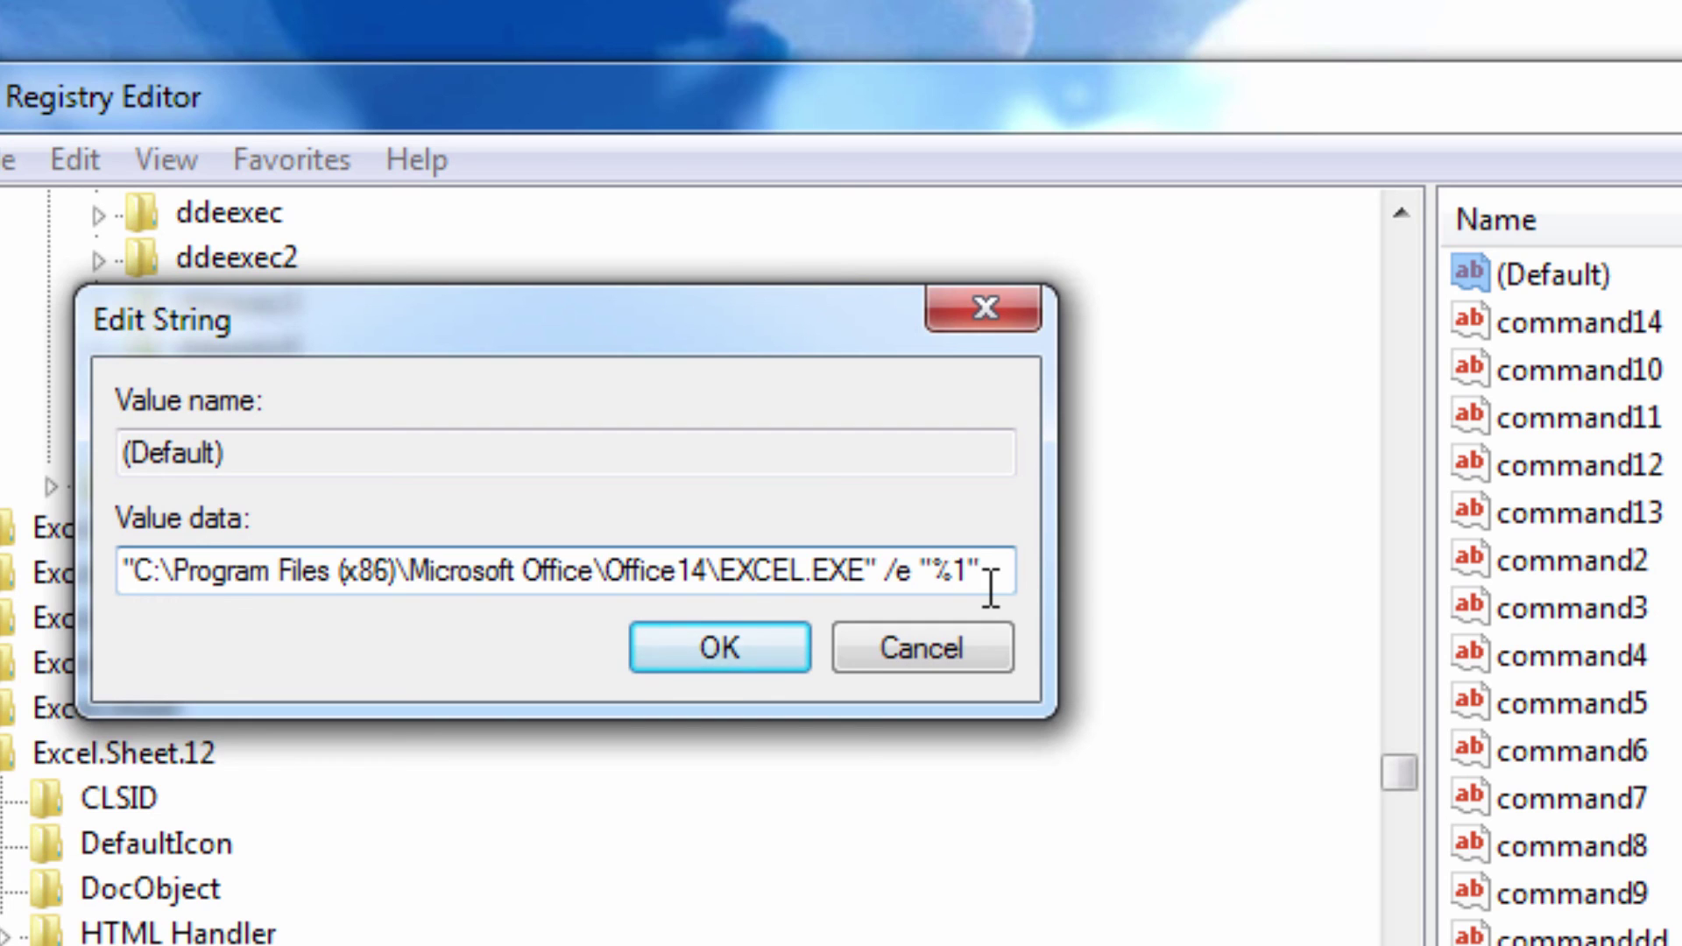
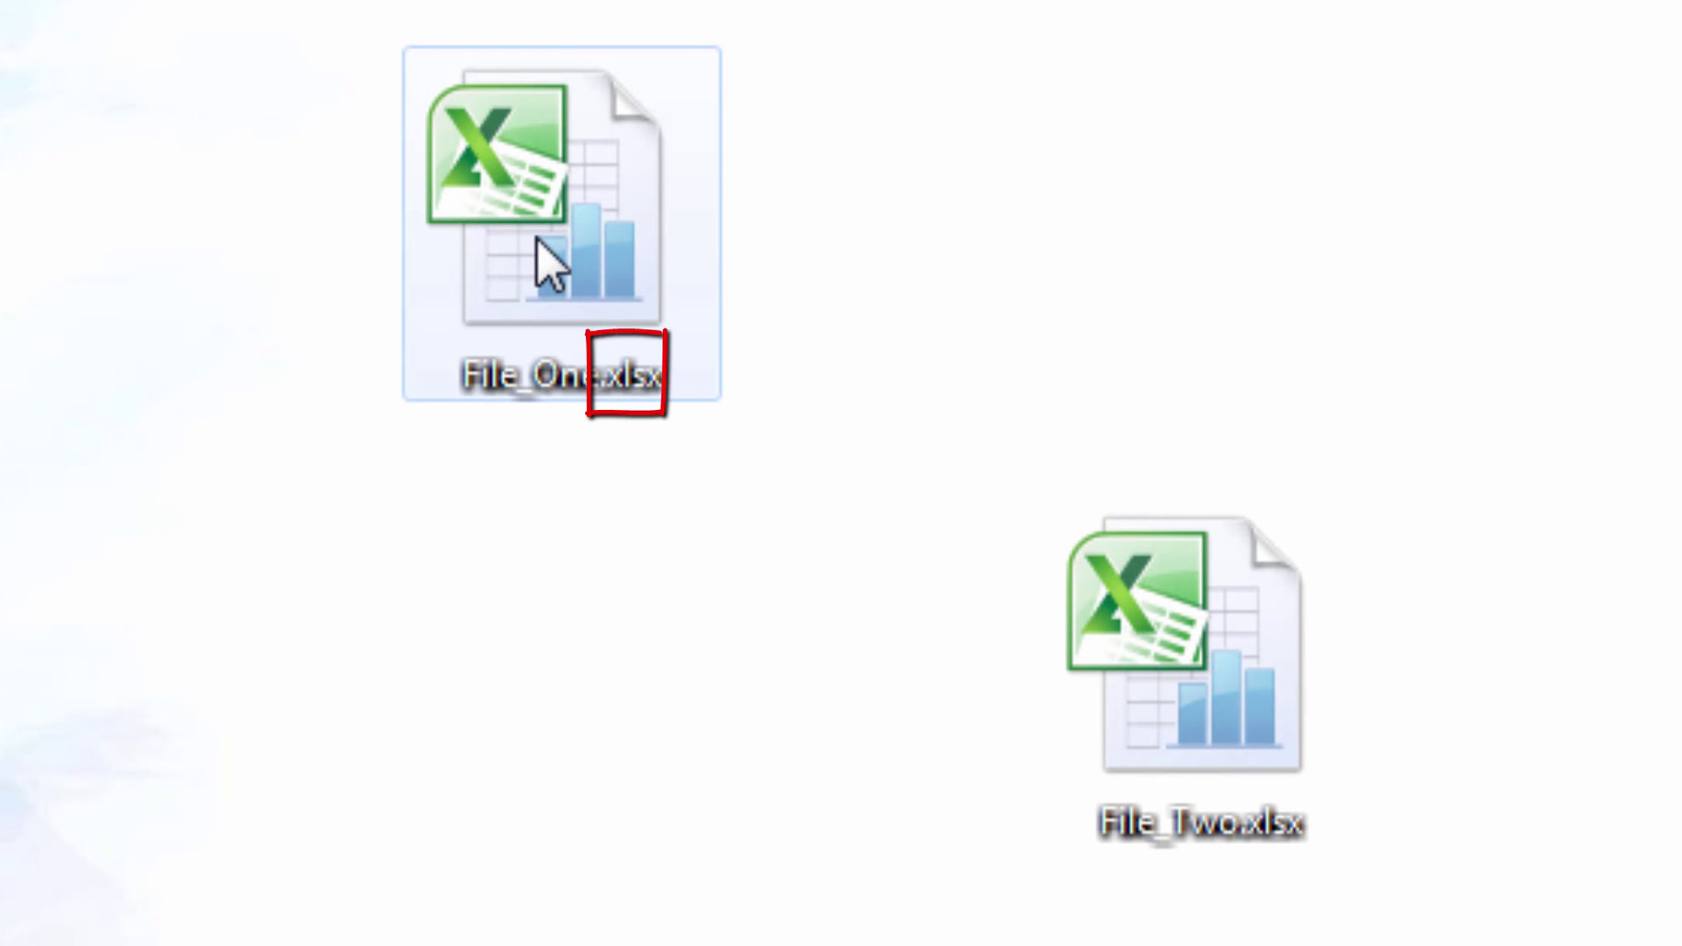
Step: Open File_Two.xlsx from the desktop, maximize its workbook, and dock its Excel window beside the File_One.xlsx window
{"action": "mouse_move", "coordinate": [627, 403]}
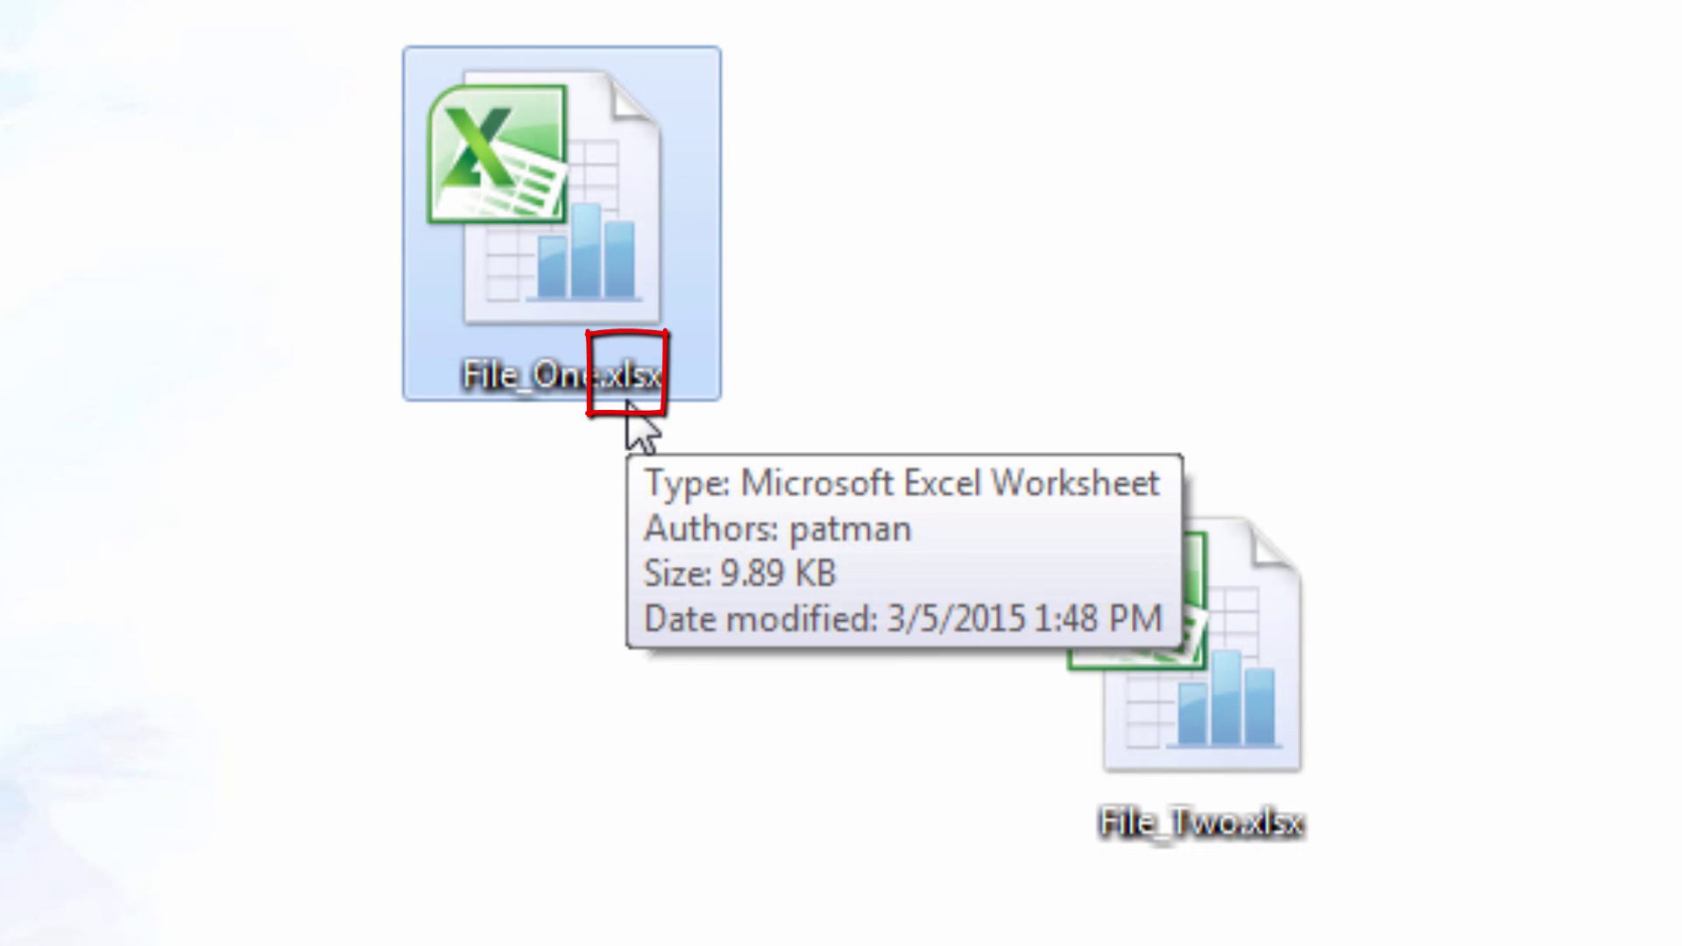
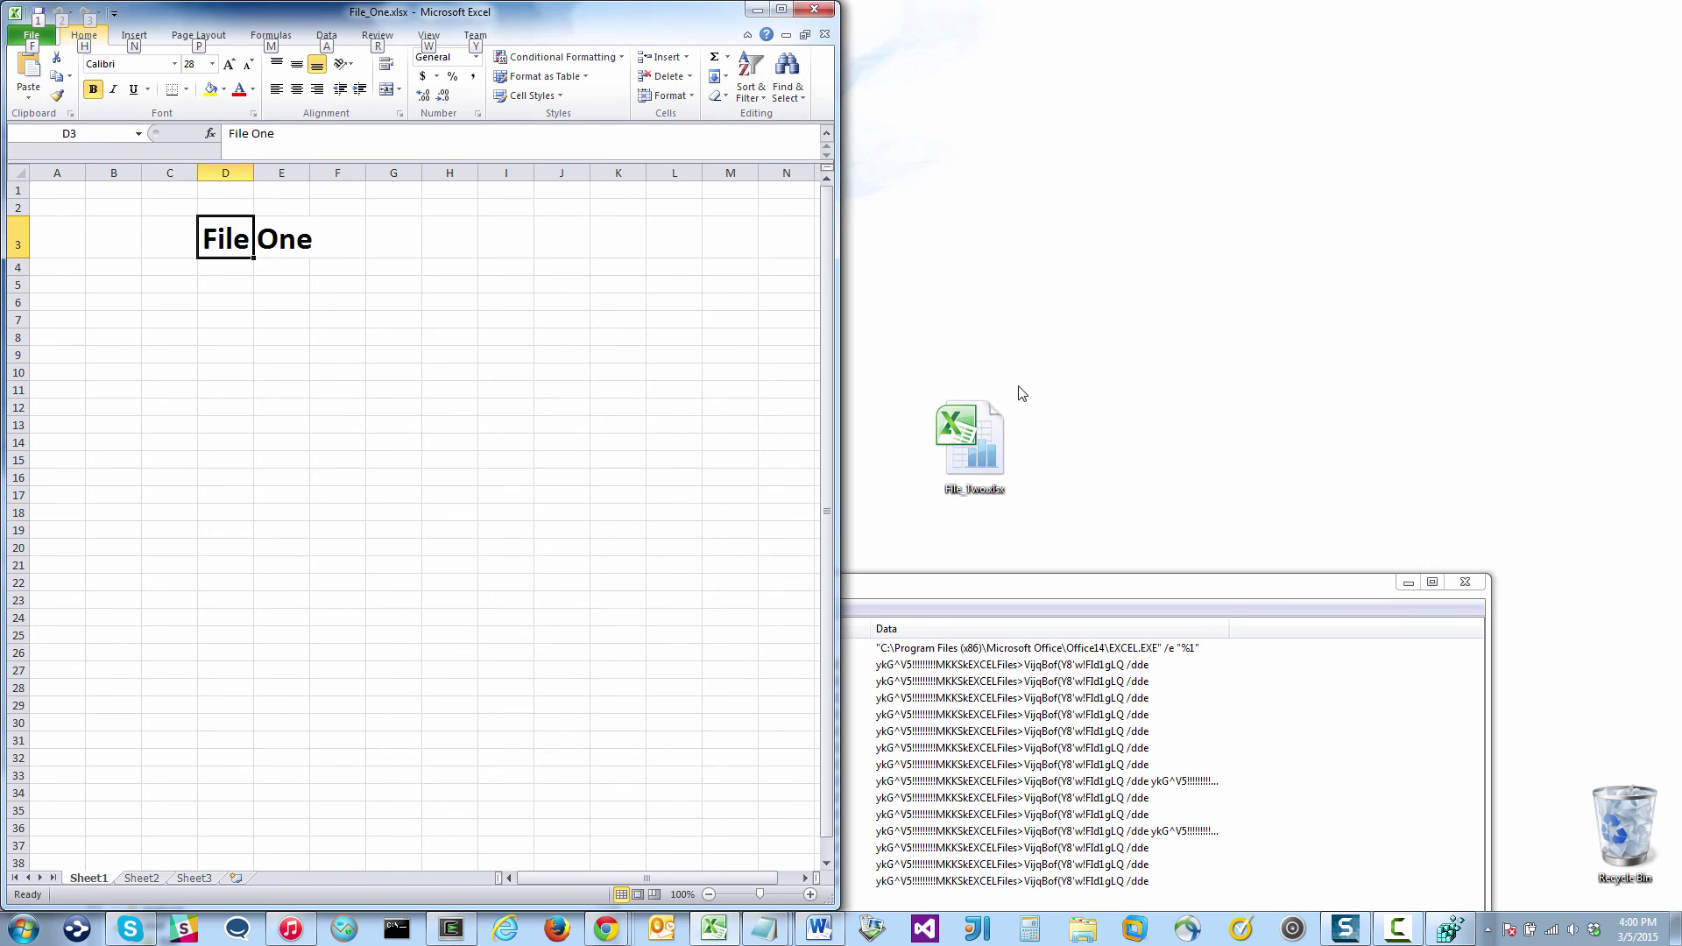
{"action": "double_click", "coordinate": [976, 445]}
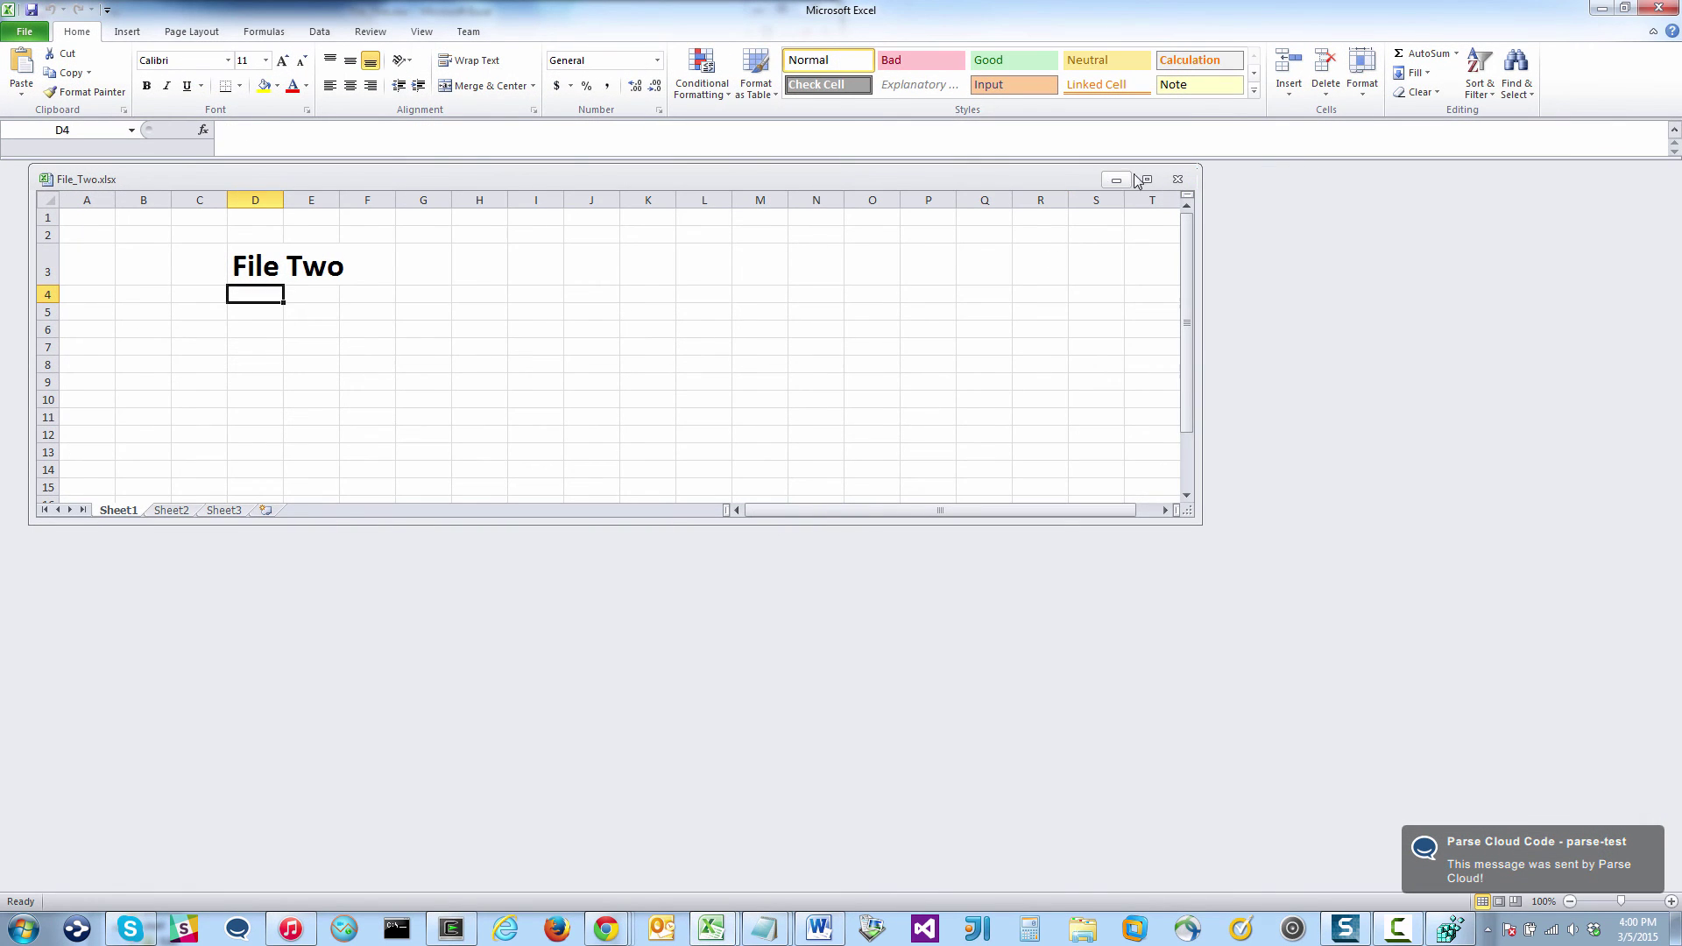
{"action": "left_click", "coordinate": [1147, 180]}
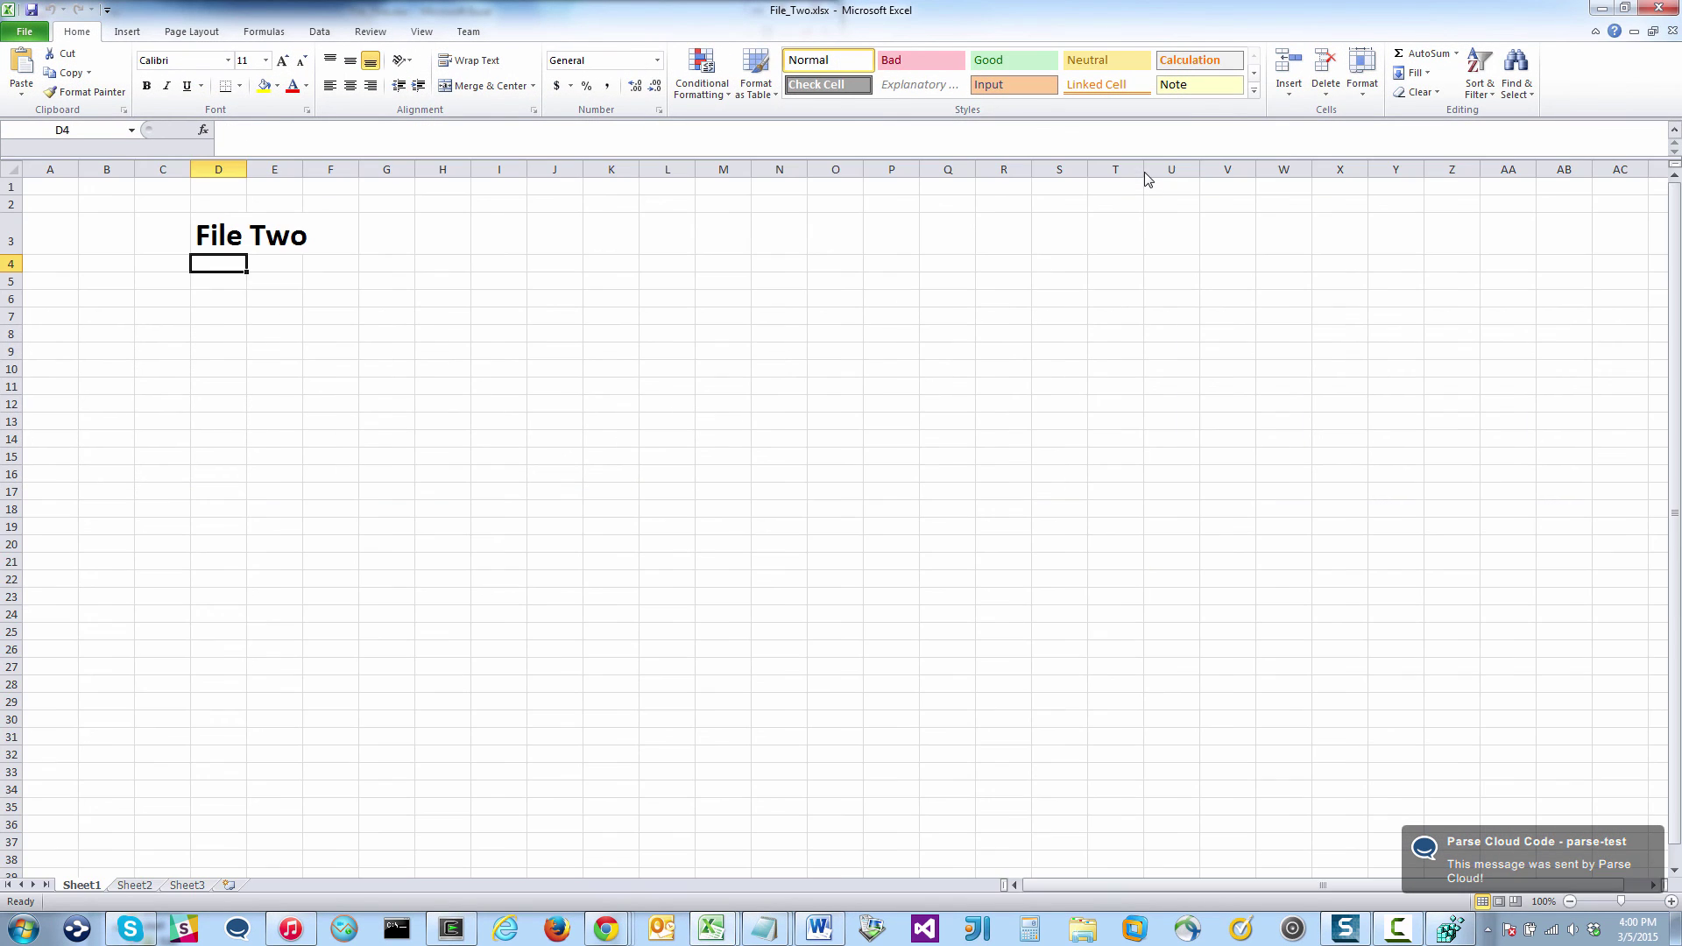
{"action": "key", "text": "super+Right"}
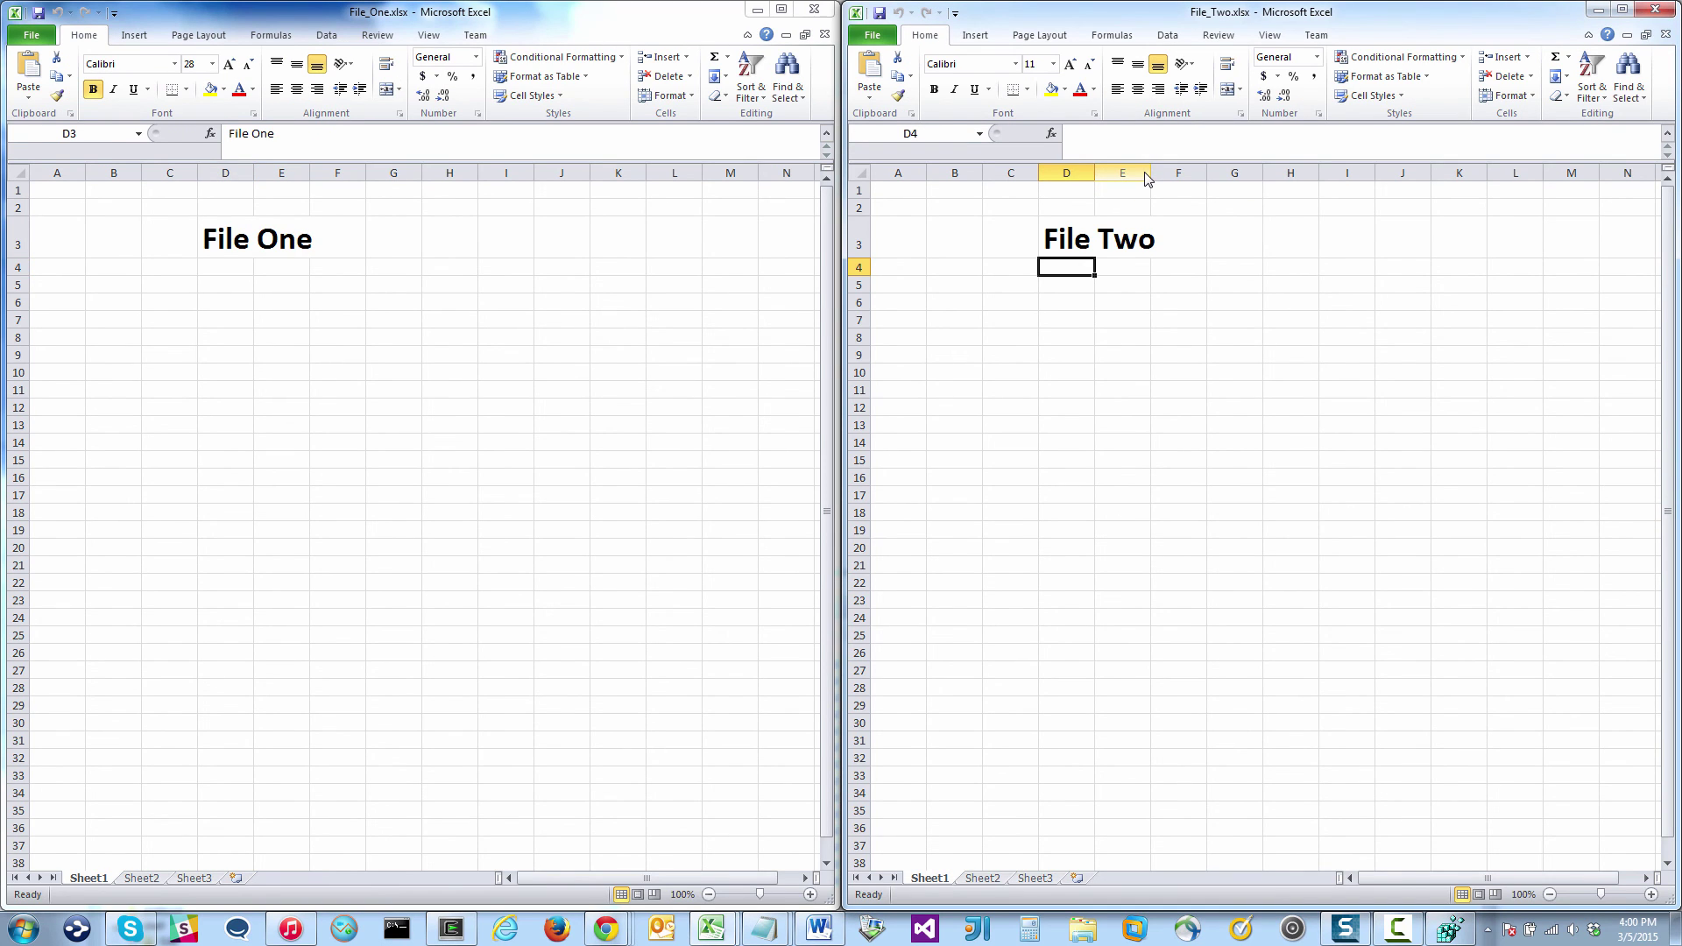
Step: Undock the File_Two.xlsx window to move it separately from File_One.xlsx, and dock it back beside File_One.xlsx
{"action": "left_click_drag", "start_coordinate": [1008, 12], "coordinate": [978, 67]}
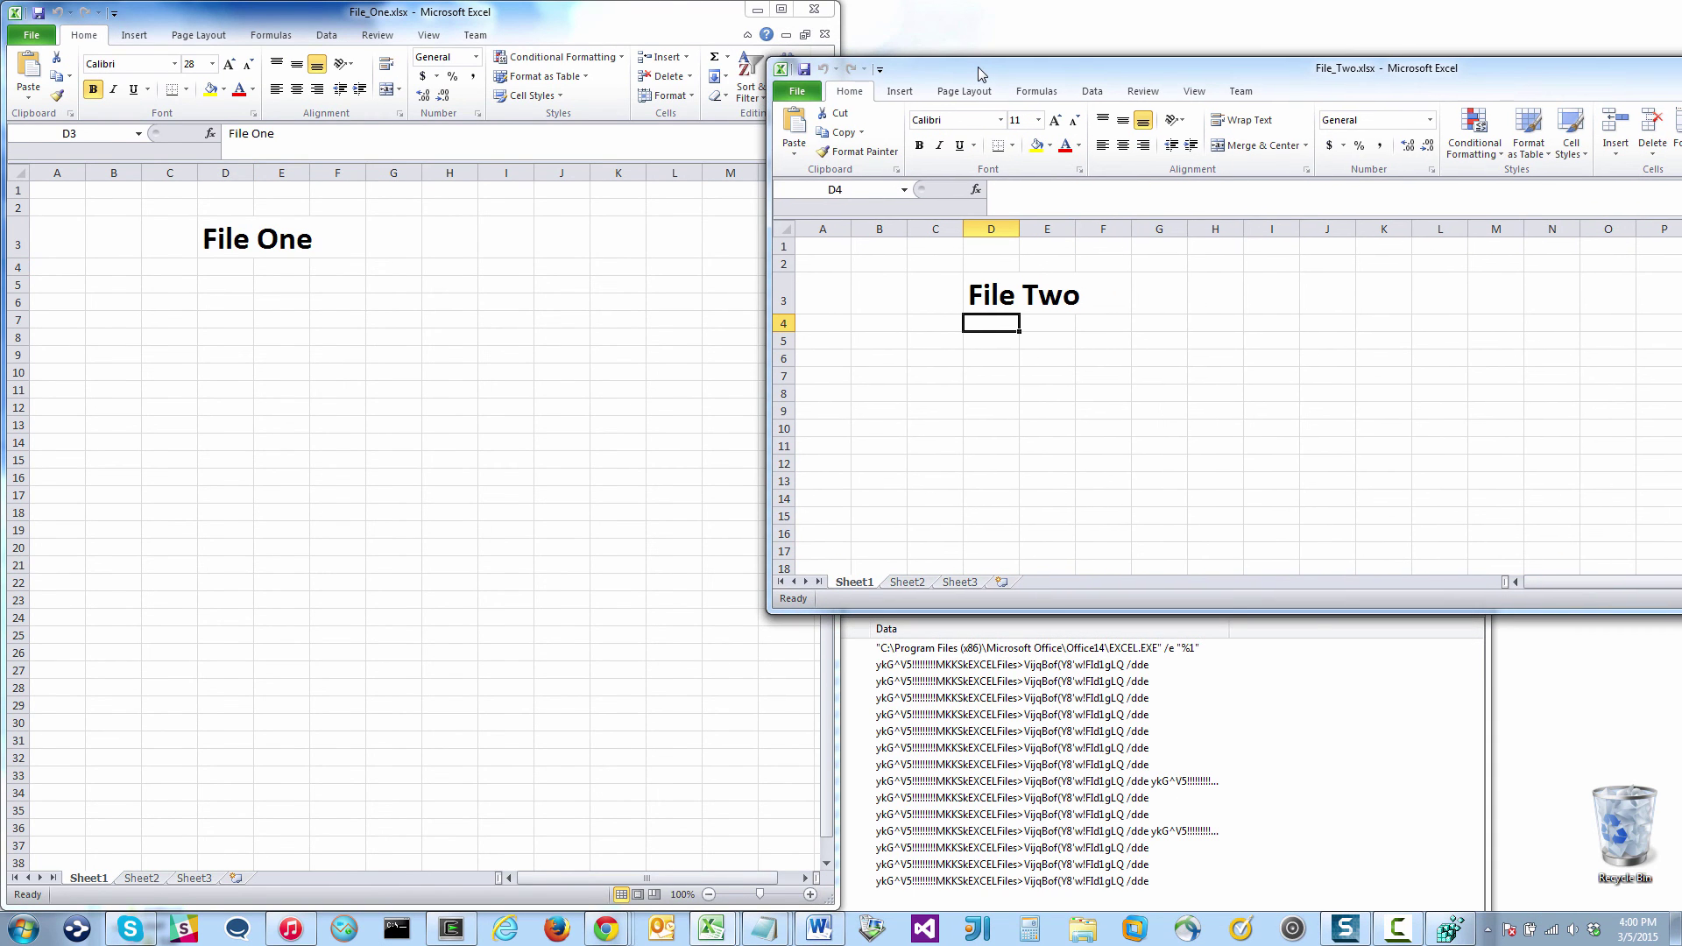
{"action": "key", "text": "super+Left"}
{"action": "key", "text": "super+Right"}
{"action": "key", "text": "super+Right"}
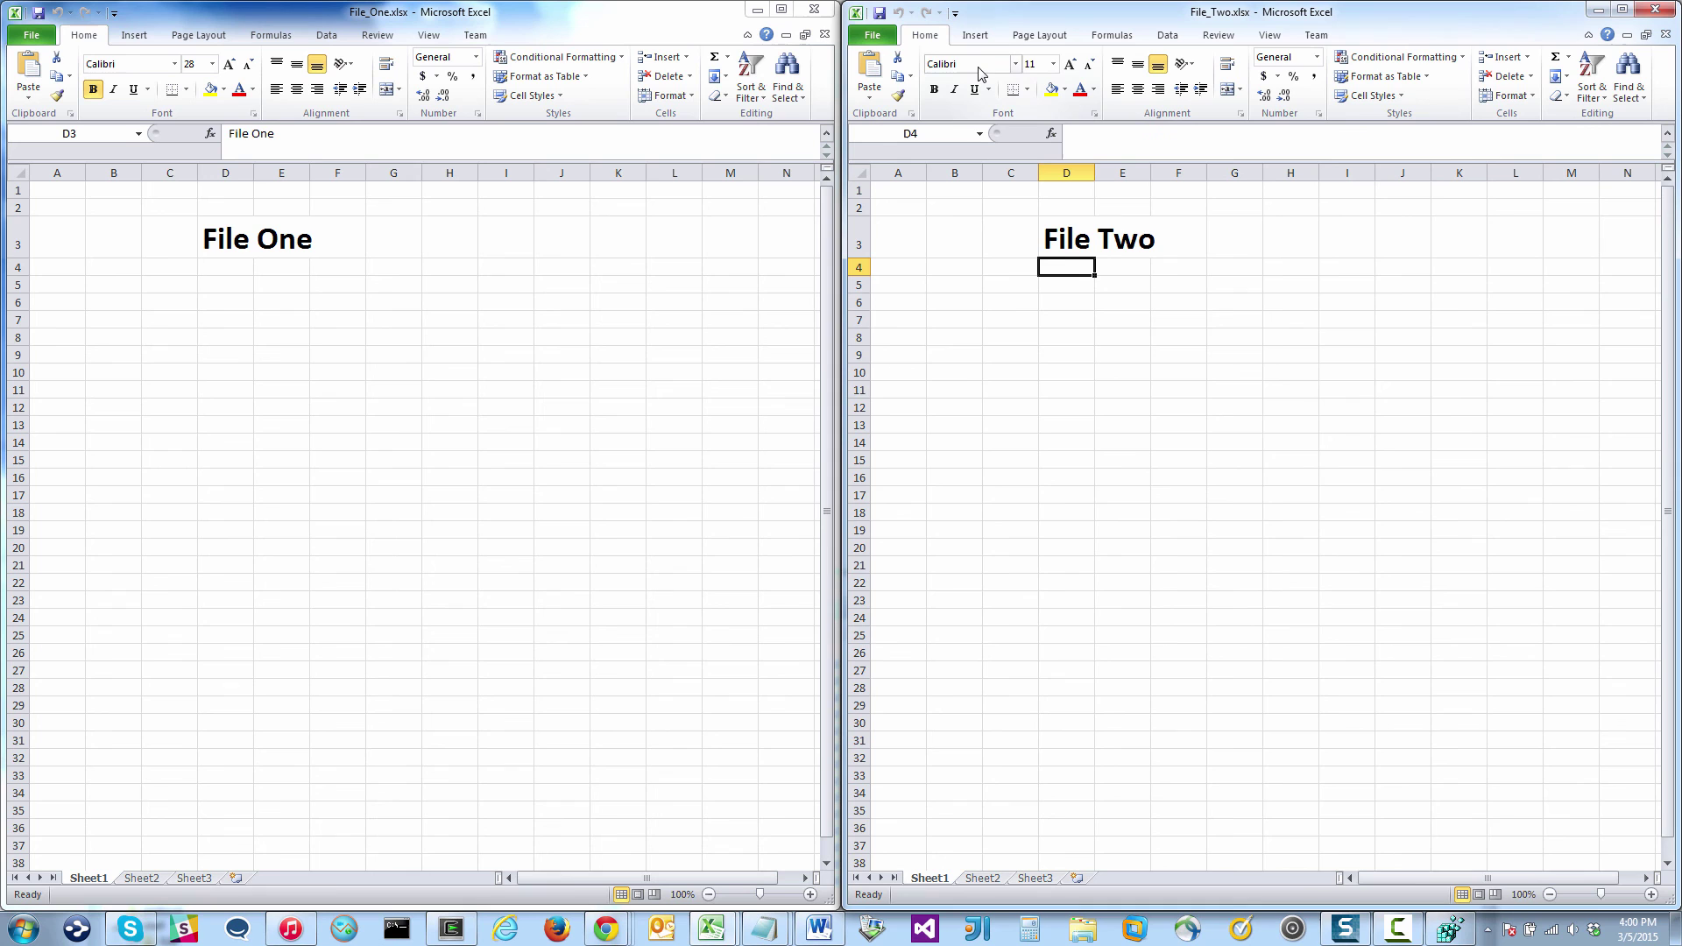
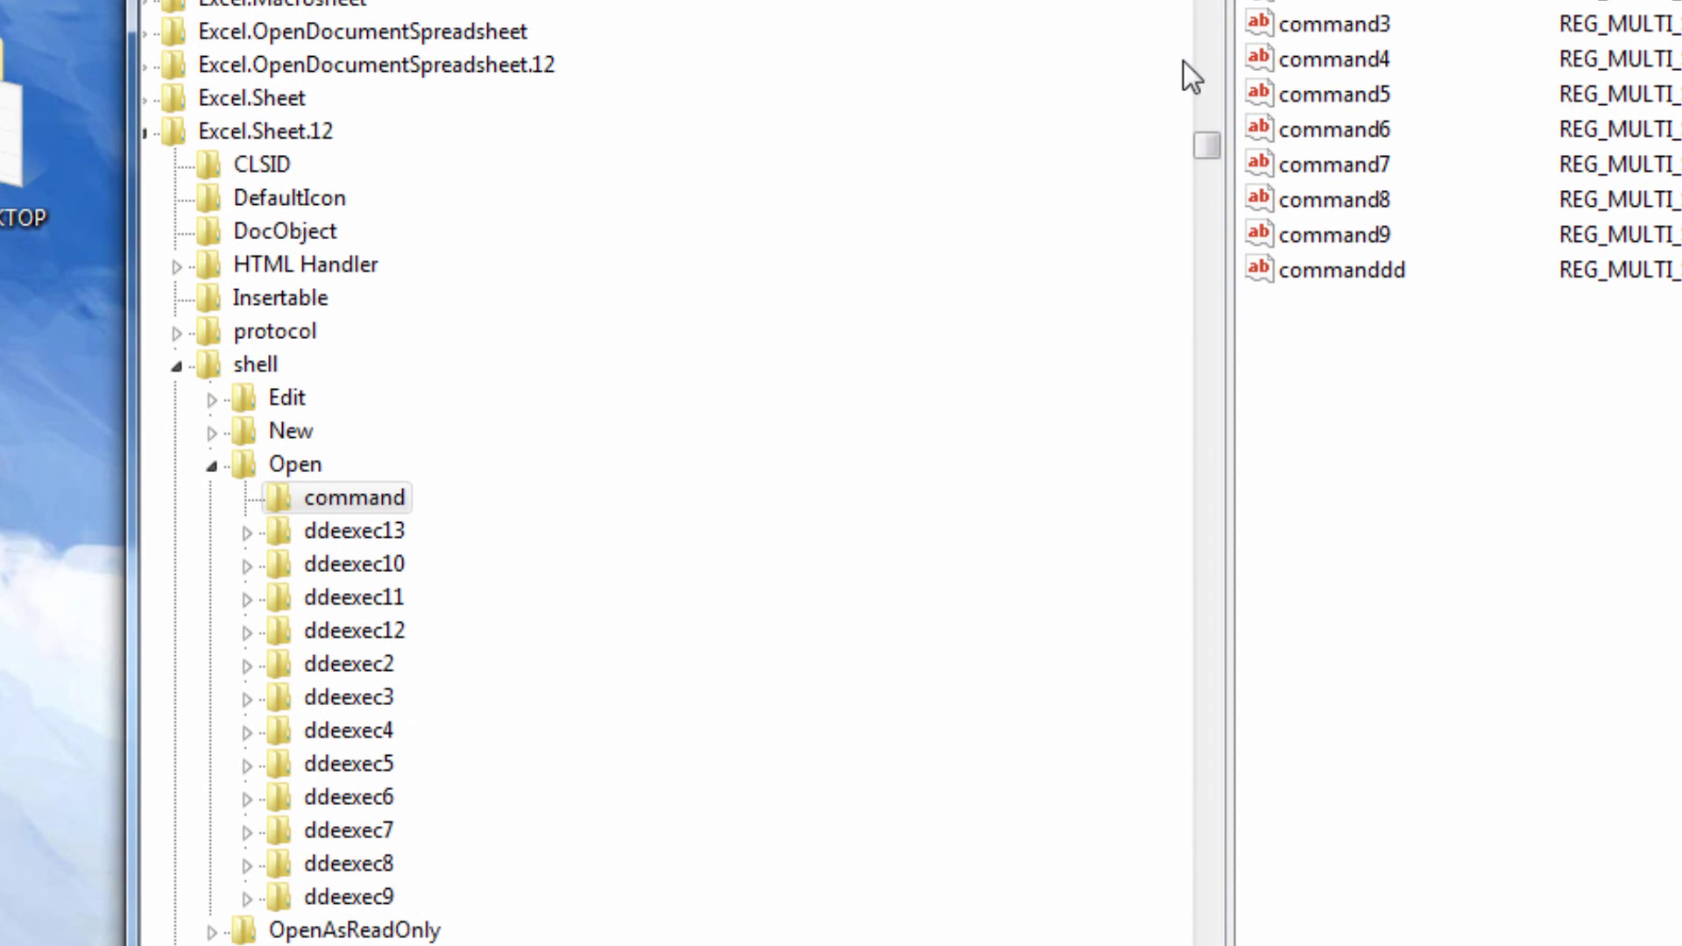
Step: Expand the shell key of Excel.Sheet.8 and its Open subkey in the registry
{"action": "scroll", "coordinate": [1191, 75], "scroll_direction": "up", "scroll_amount": 10}
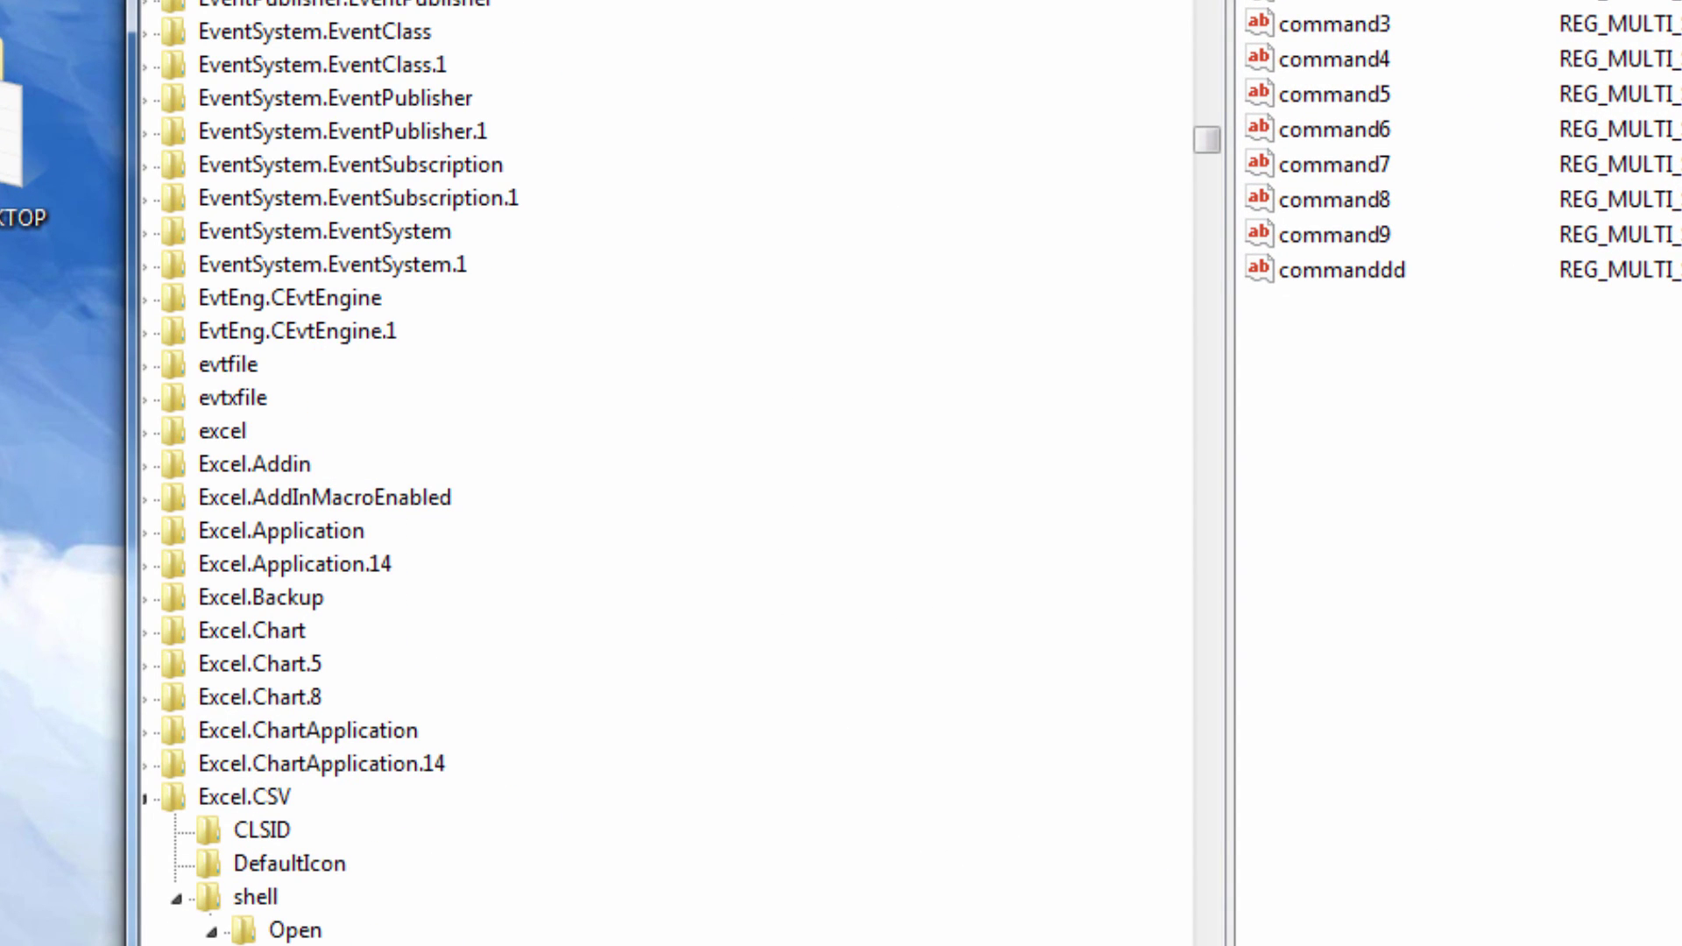
{"action": "scroll", "coordinate": [1158, 850], "scroll_direction": "down", "scroll_amount": 10}
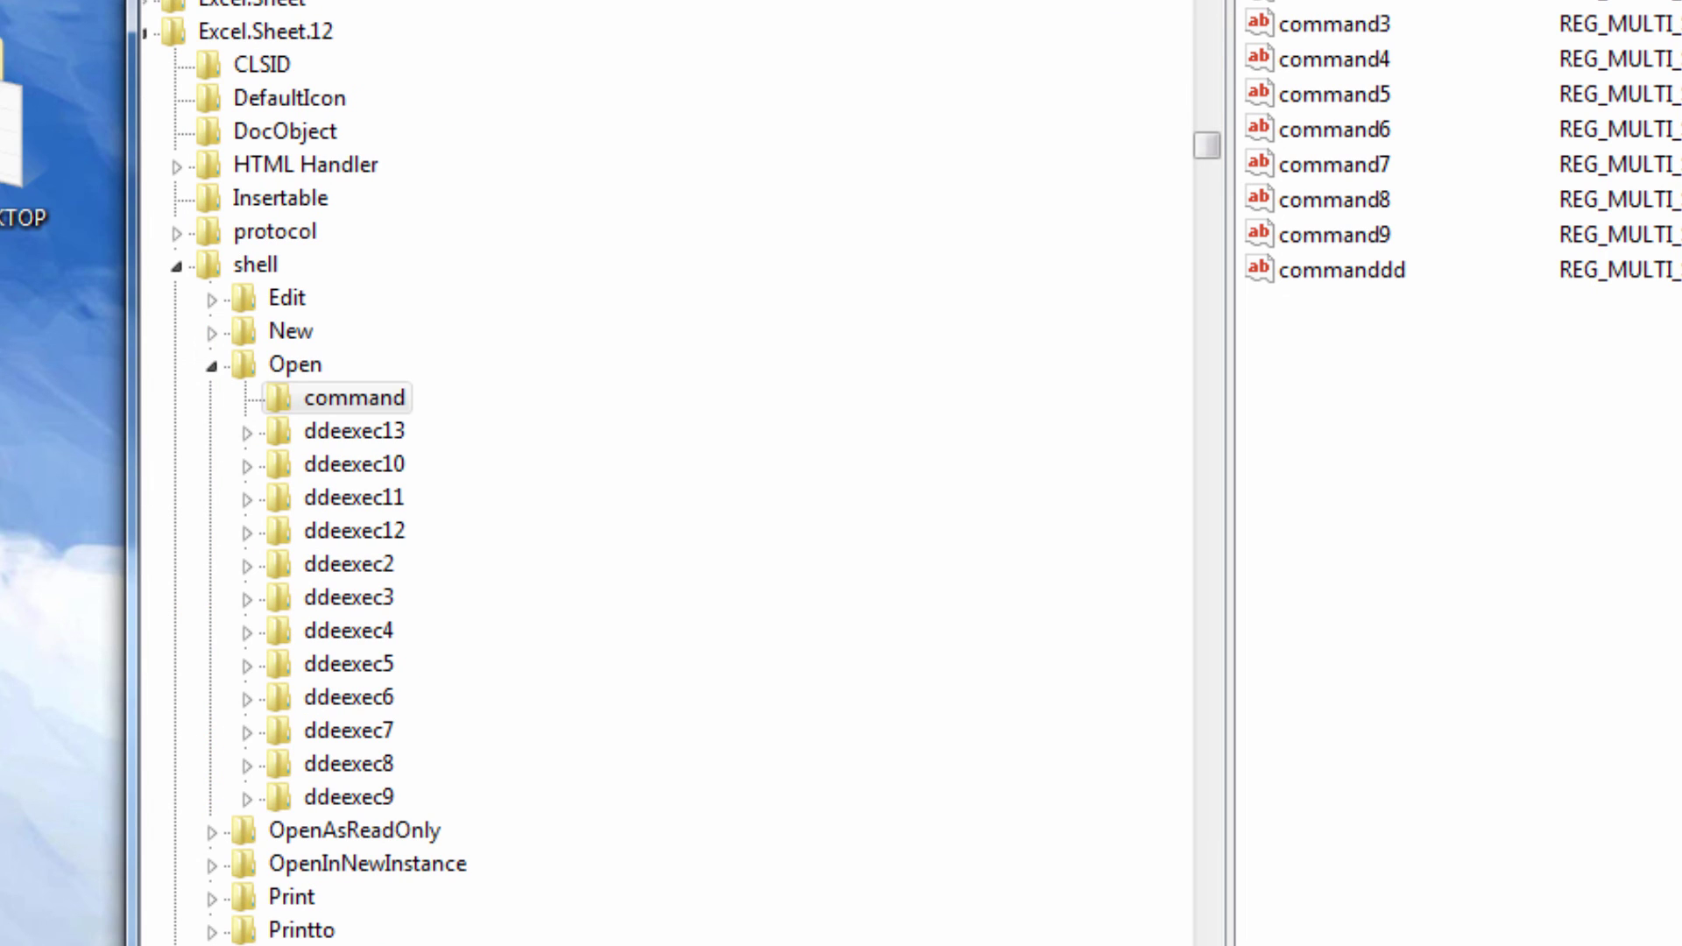
{"action": "scroll", "coordinate": [355, 474], "scroll_direction": "up", "scroll_amount": 5}
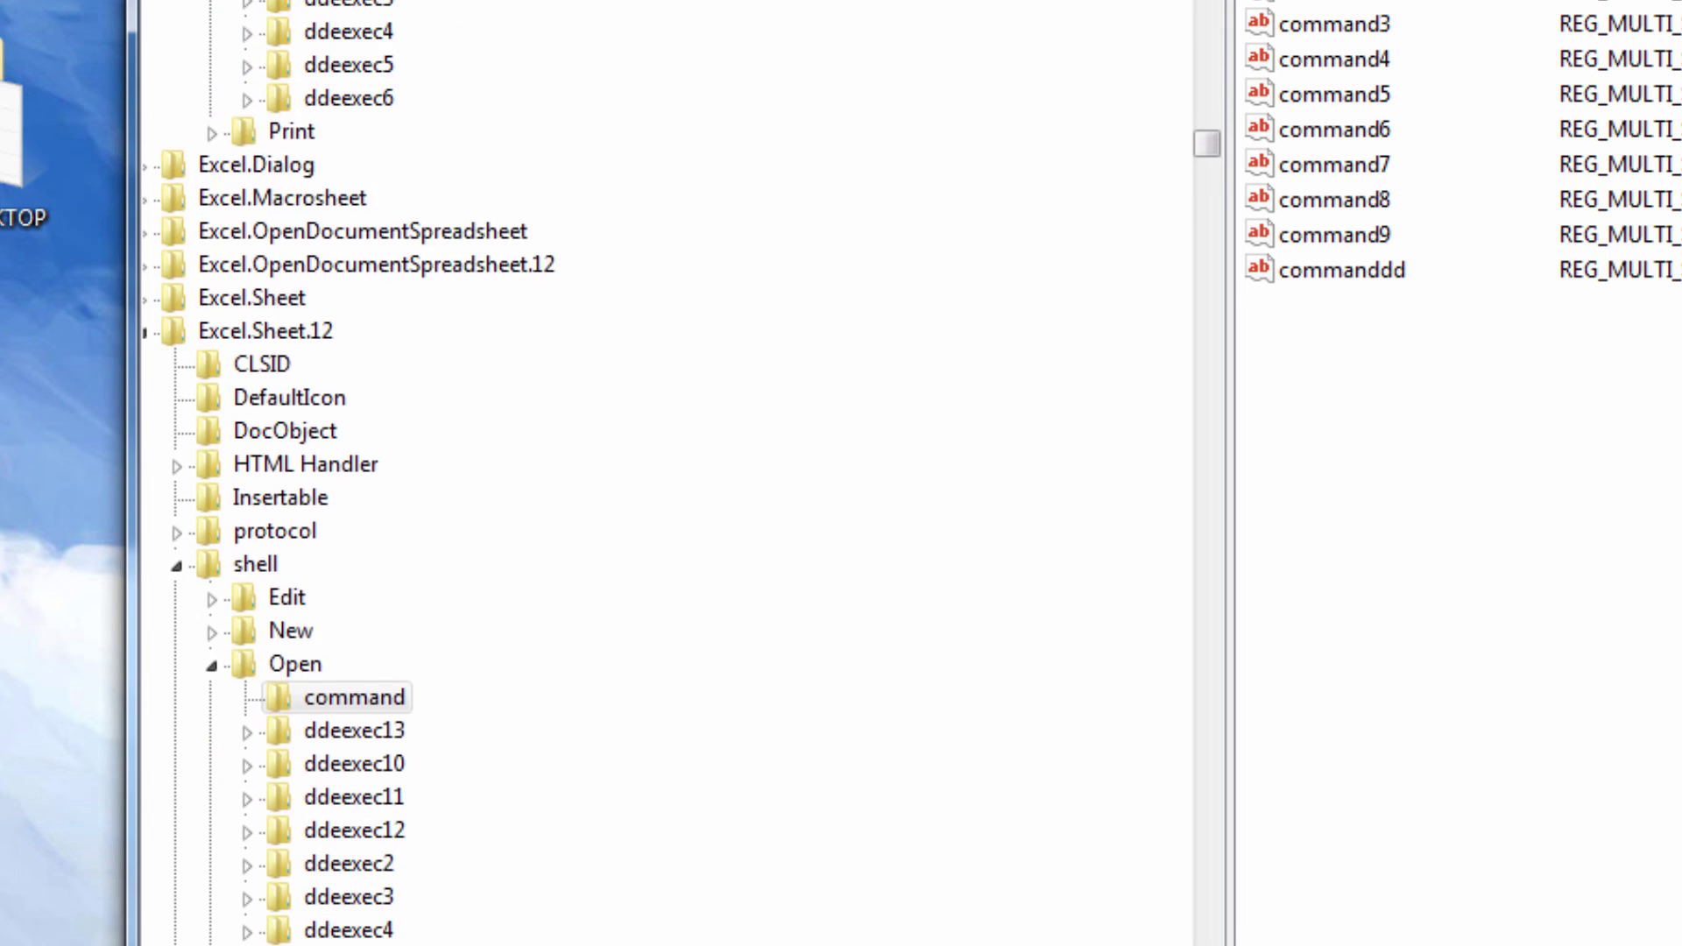
{"action": "scroll", "coordinate": [354, 473], "scroll_direction": "up", "scroll_amount": 1}
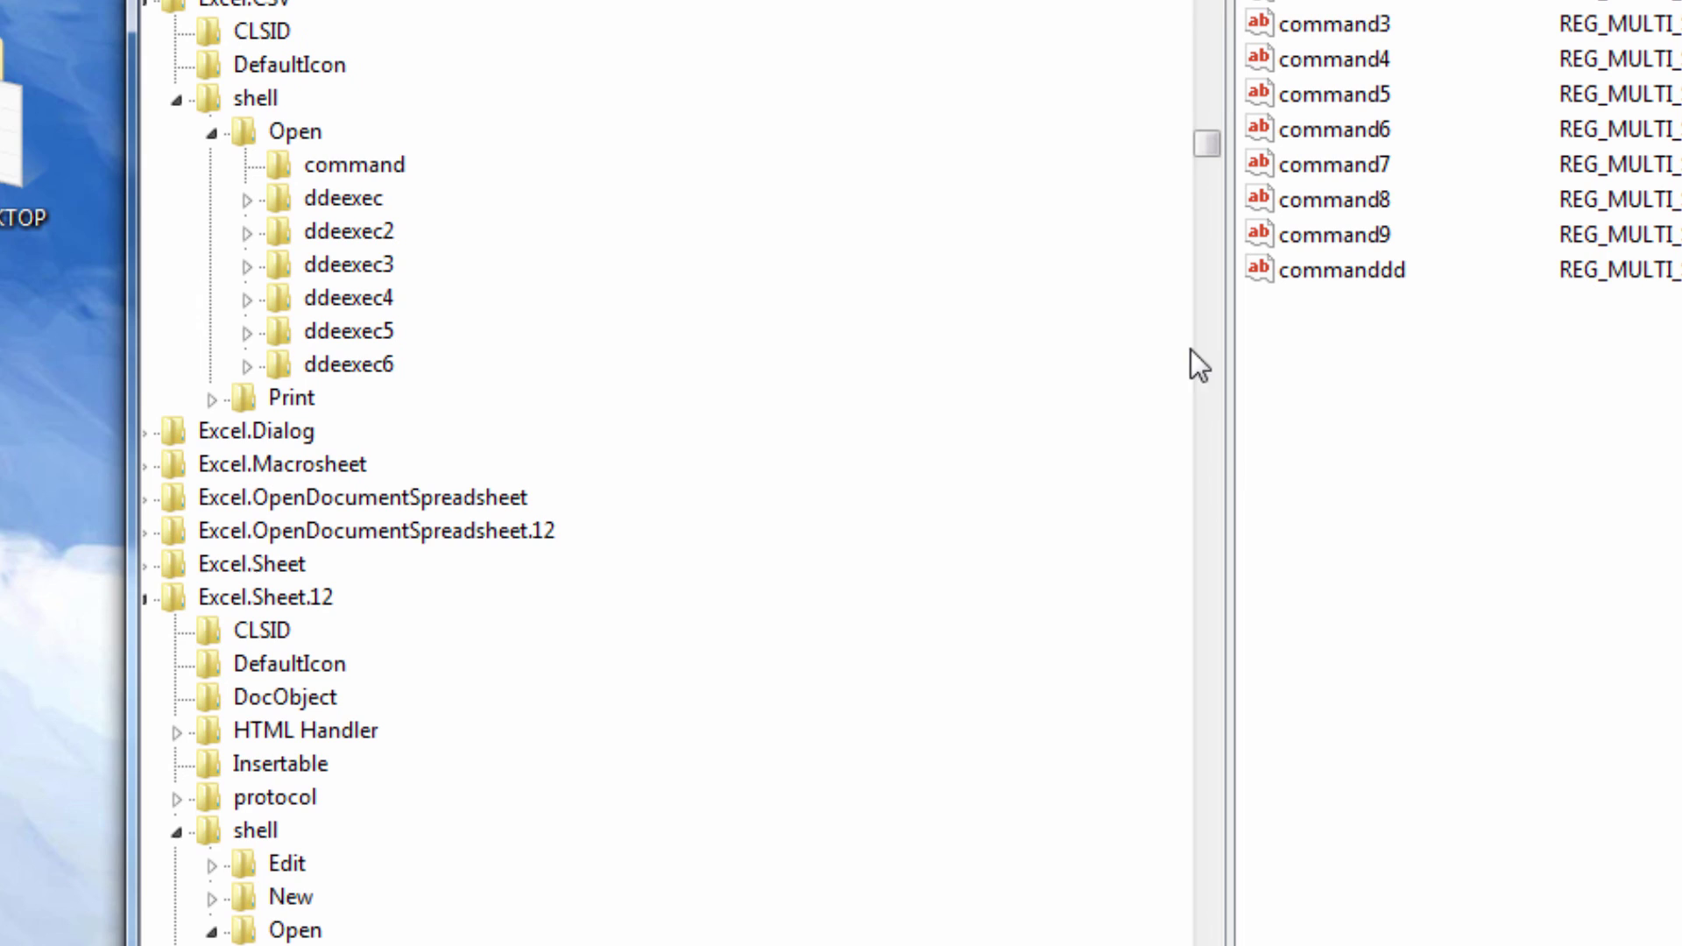
{"action": "scroll", "coordinate": [1216, 456], "scroll_direction": "down", "scroll_amount": 12}
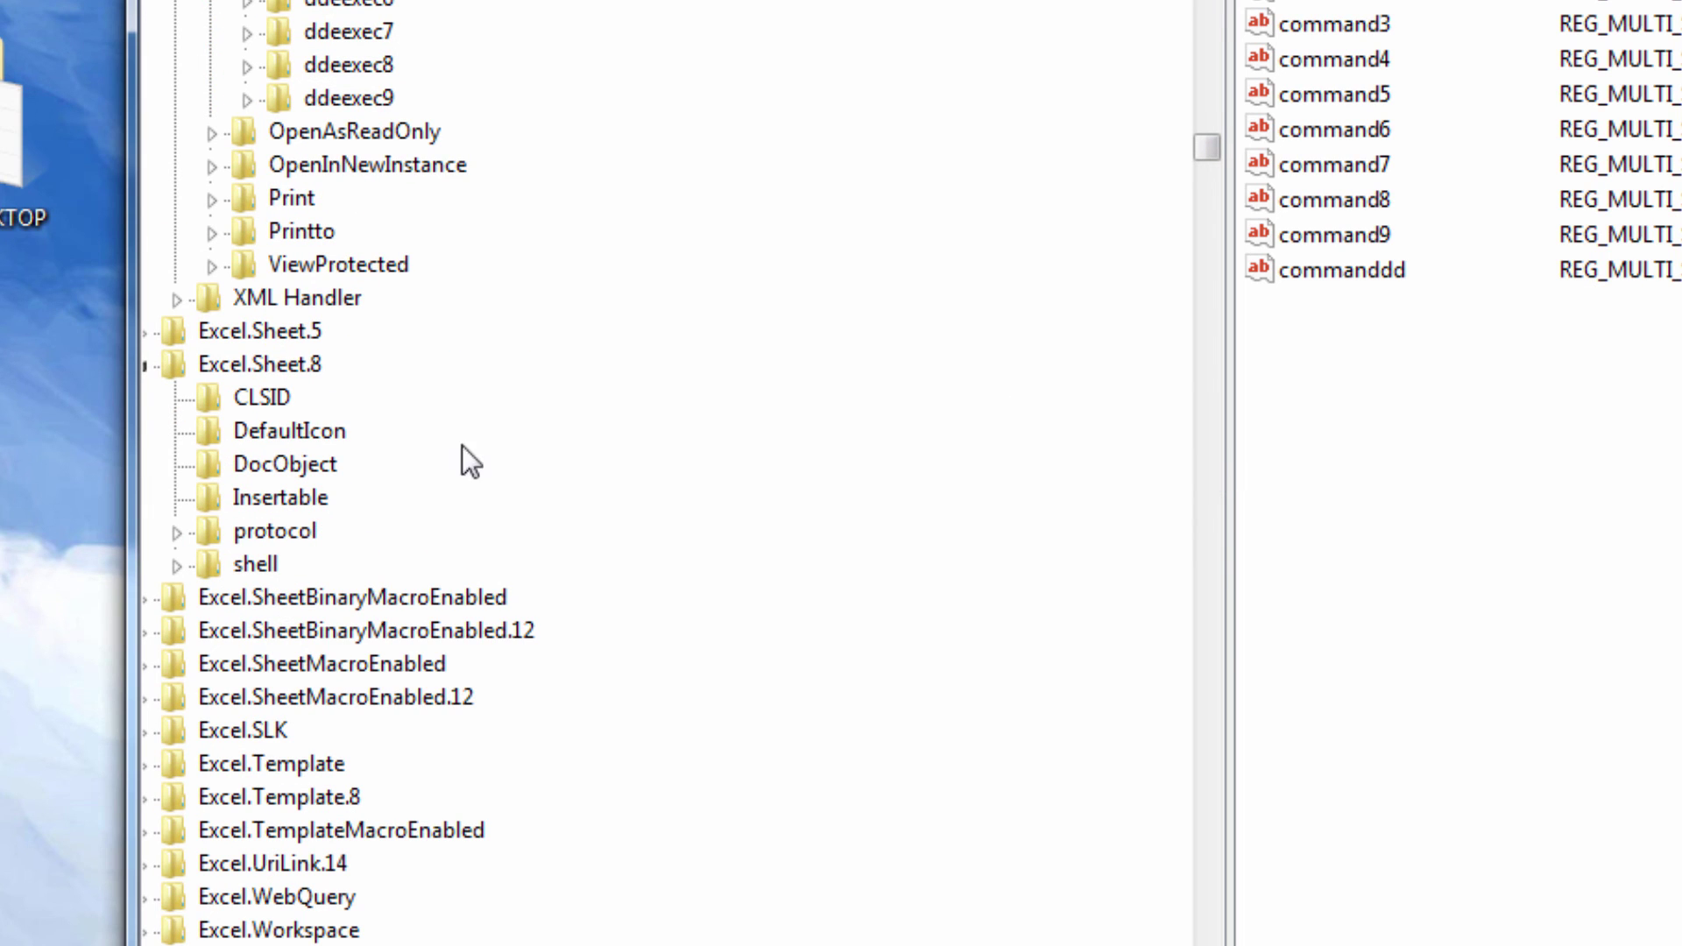
{"action": "left_click", "coordinate": [175, 566]}
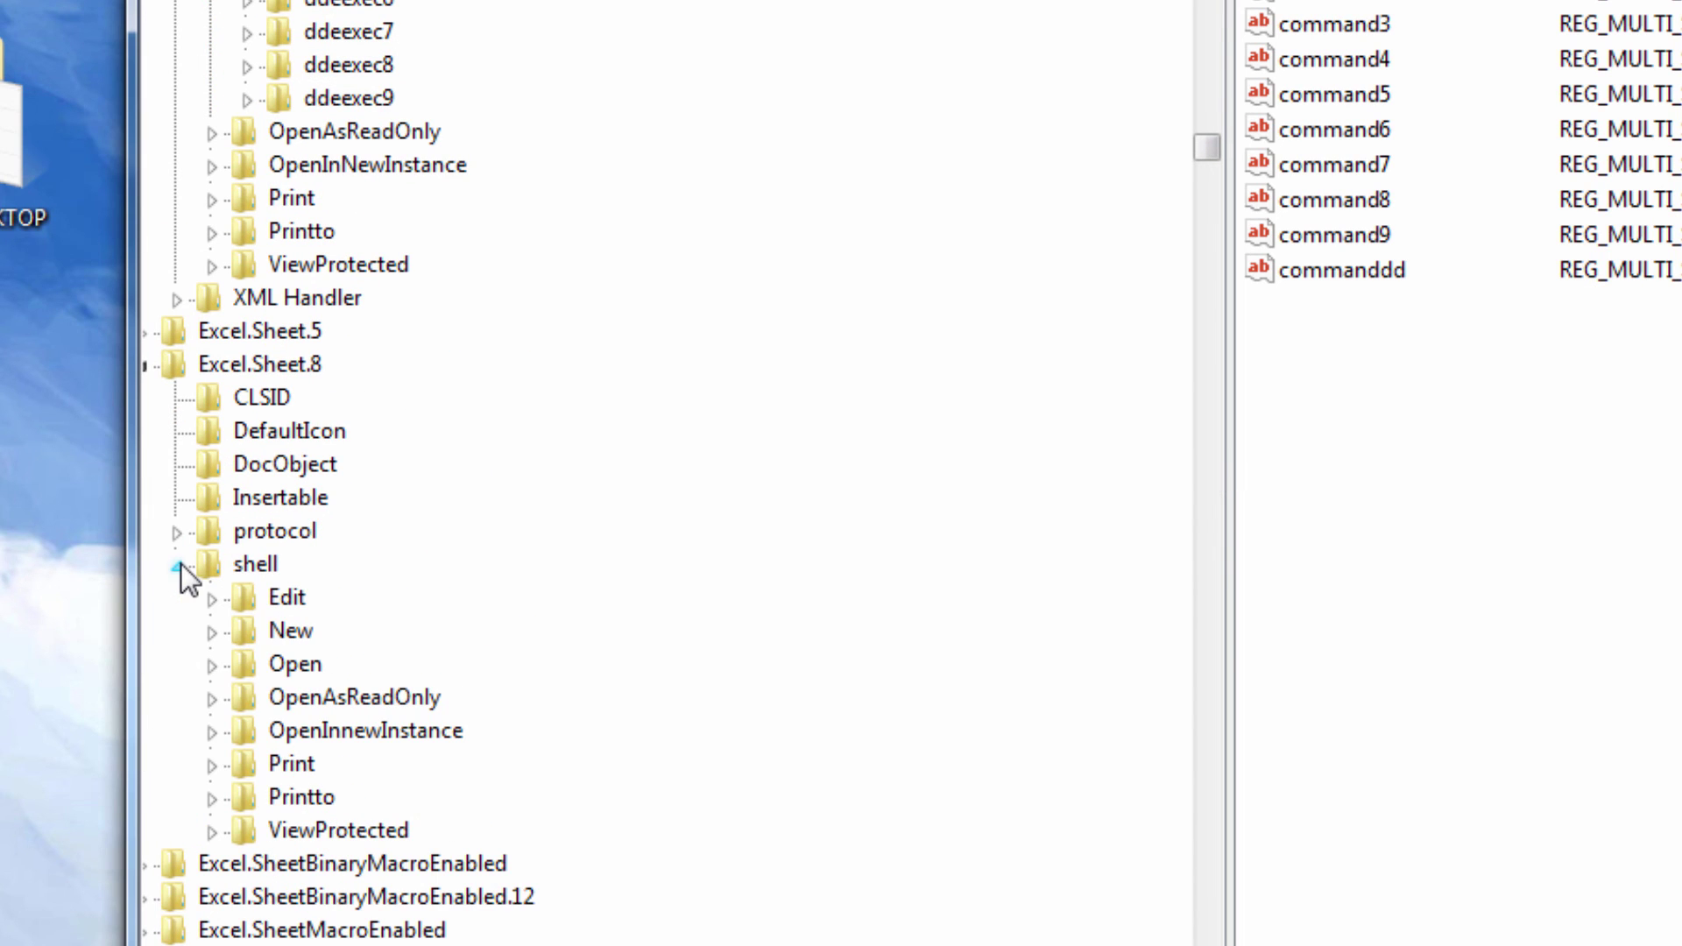
{"action": "left_click", "coordinate": [212, 665]}
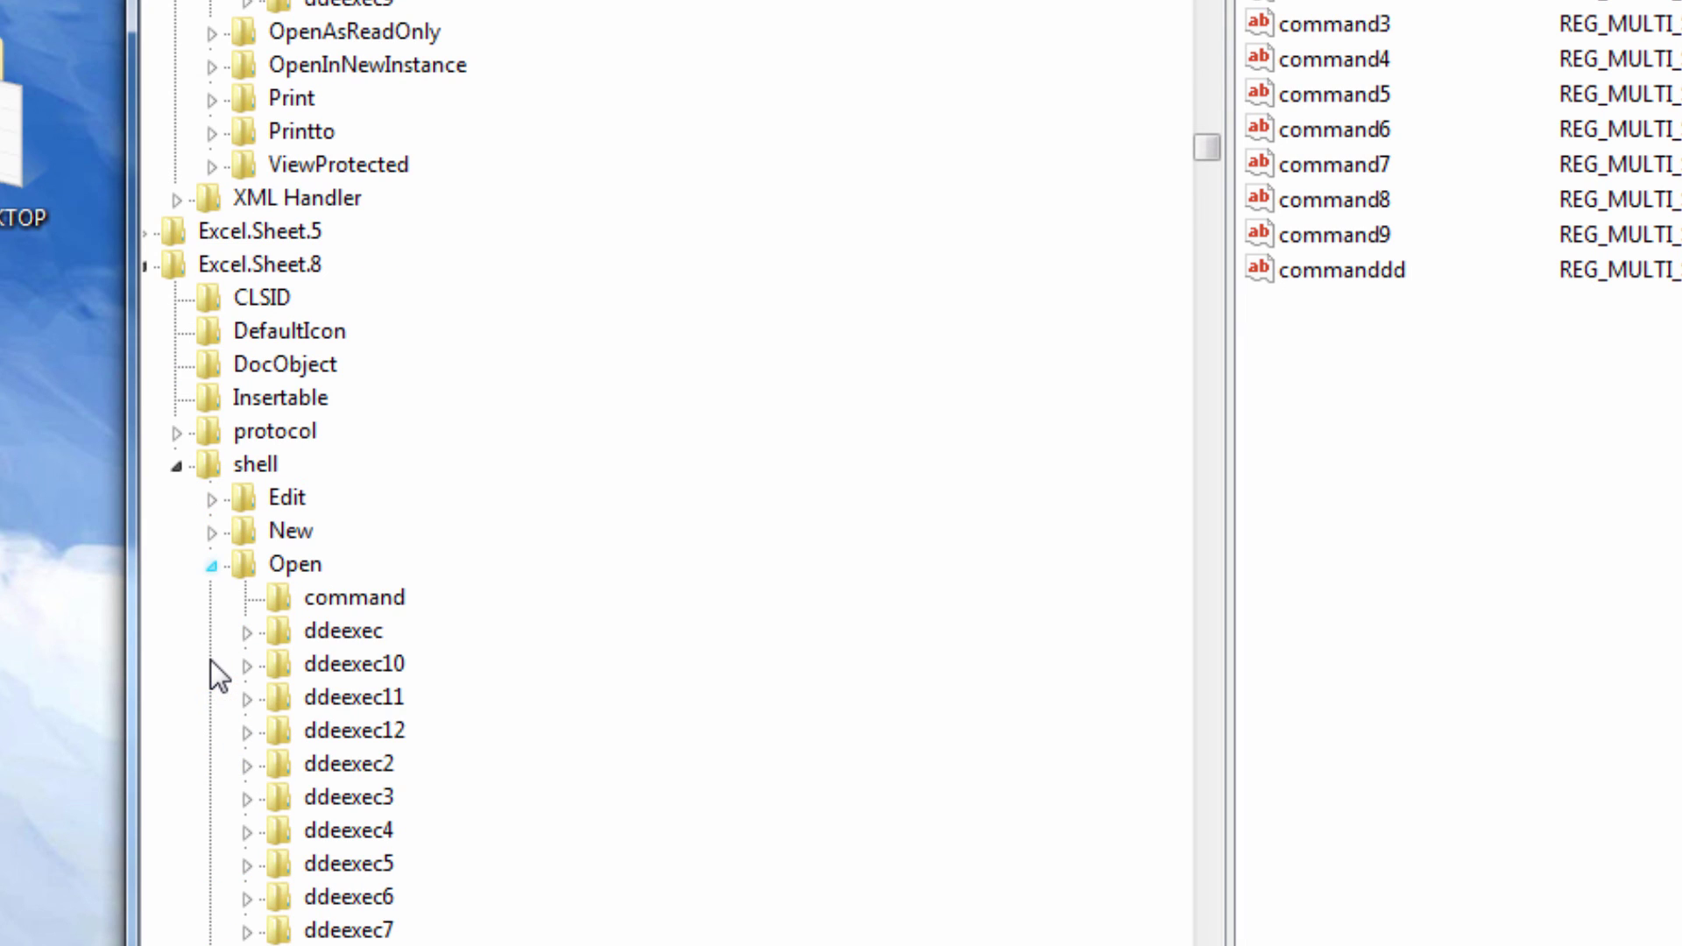
Step: Rename the ddeexec key under Excel.Sheet.8\shell\Open as ddeexec13
{"action": "left_click", "coordinate": [351, 631]}
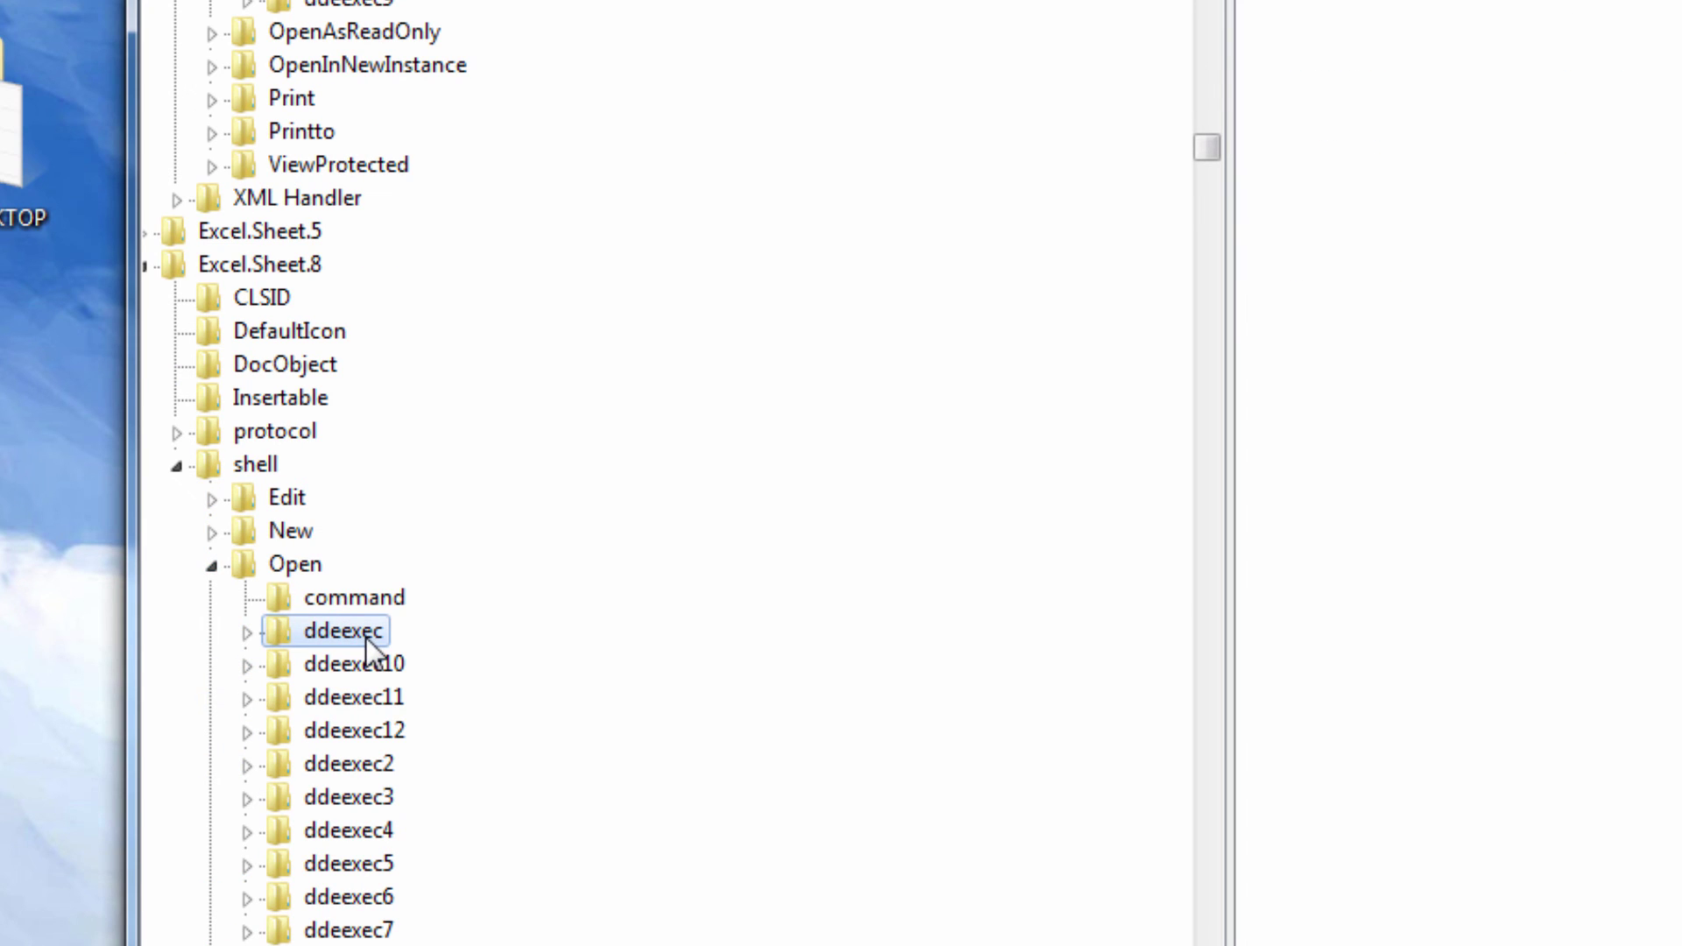
{"action": "right_click", "coordinate": [365, 637]}
{"action": "left_click", "coordinate": [451, 841]}
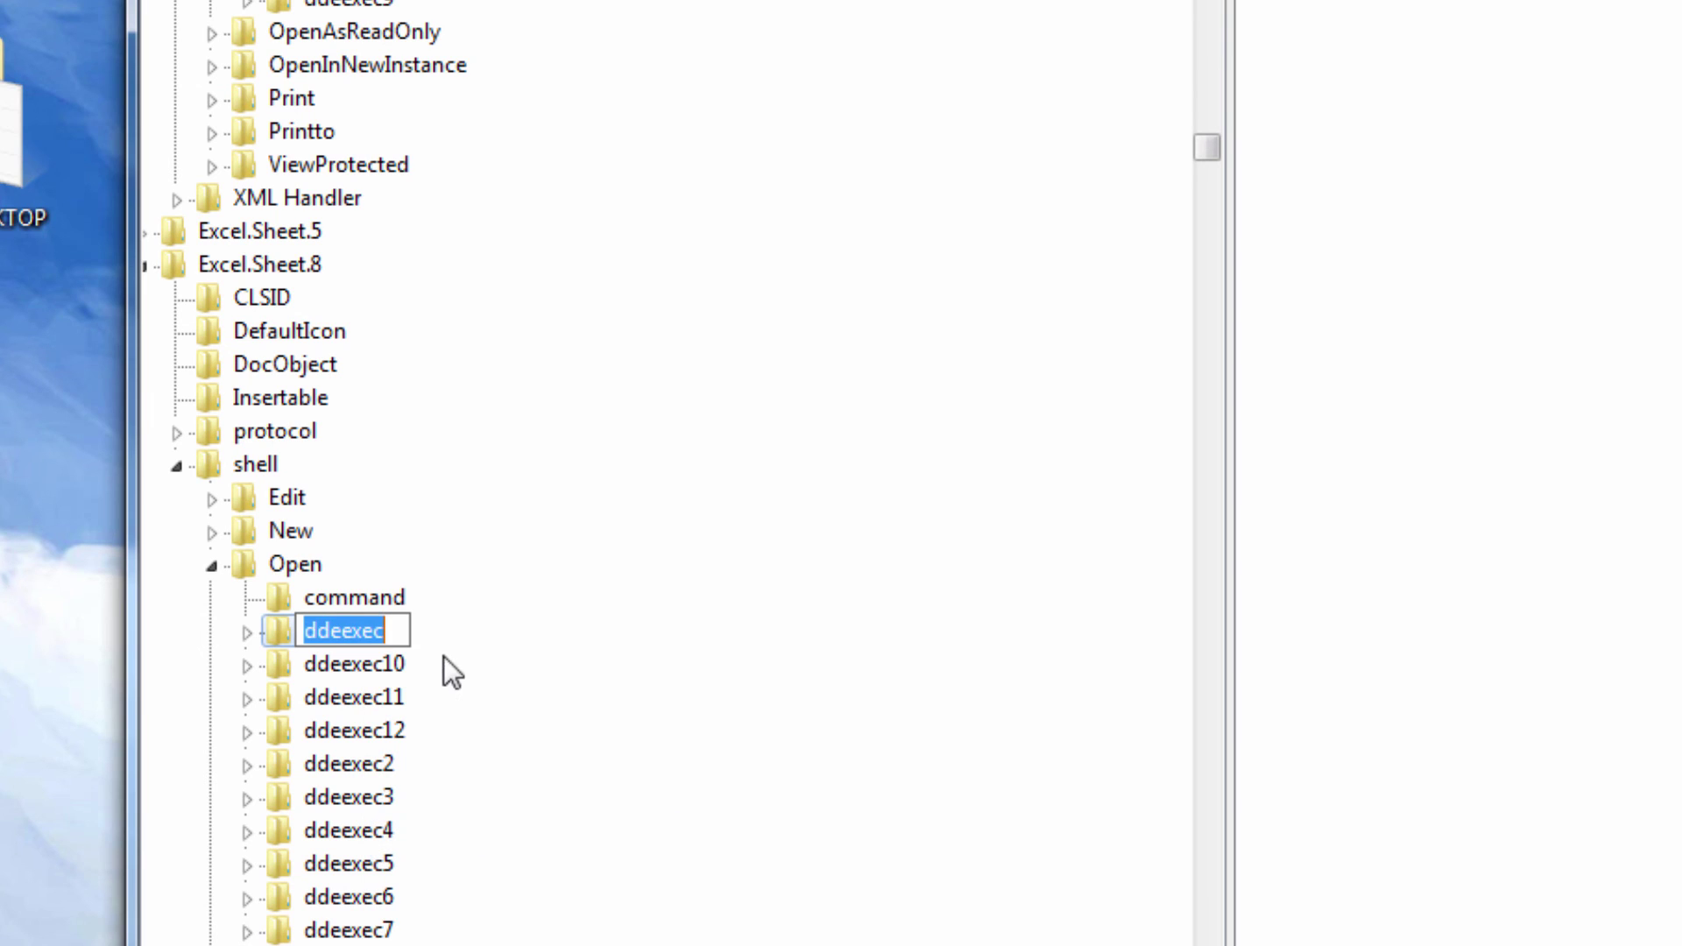
{"action": "left_click", "coordinate": [399, 633]}
{"action": "type", "text": "13"}
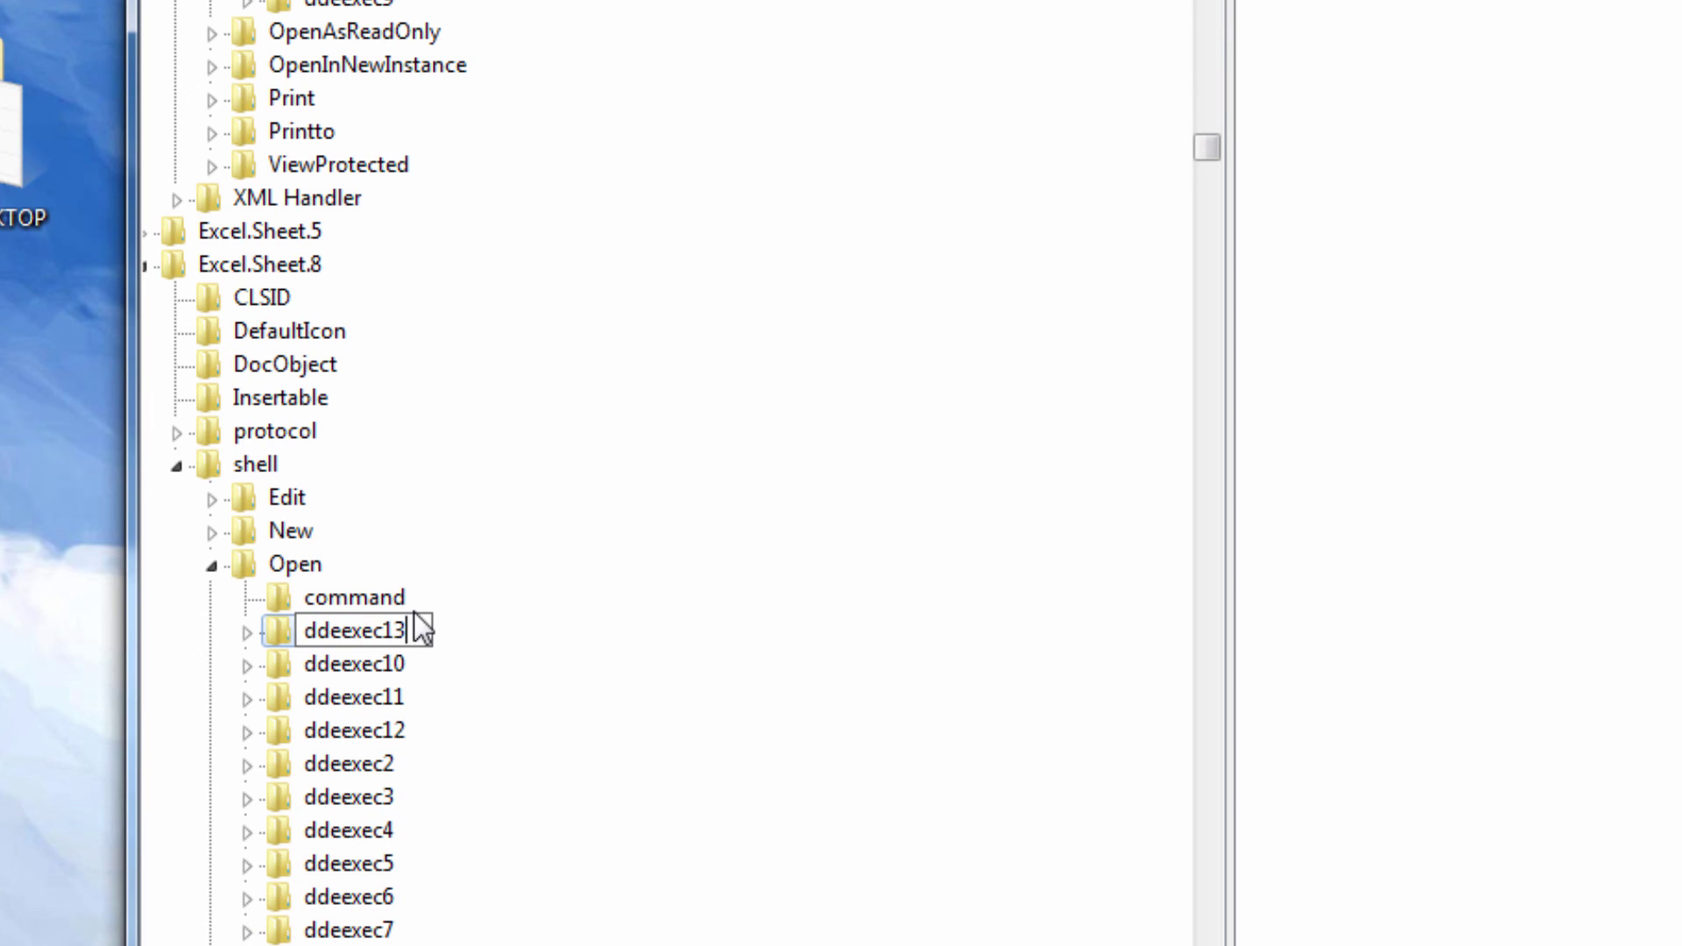
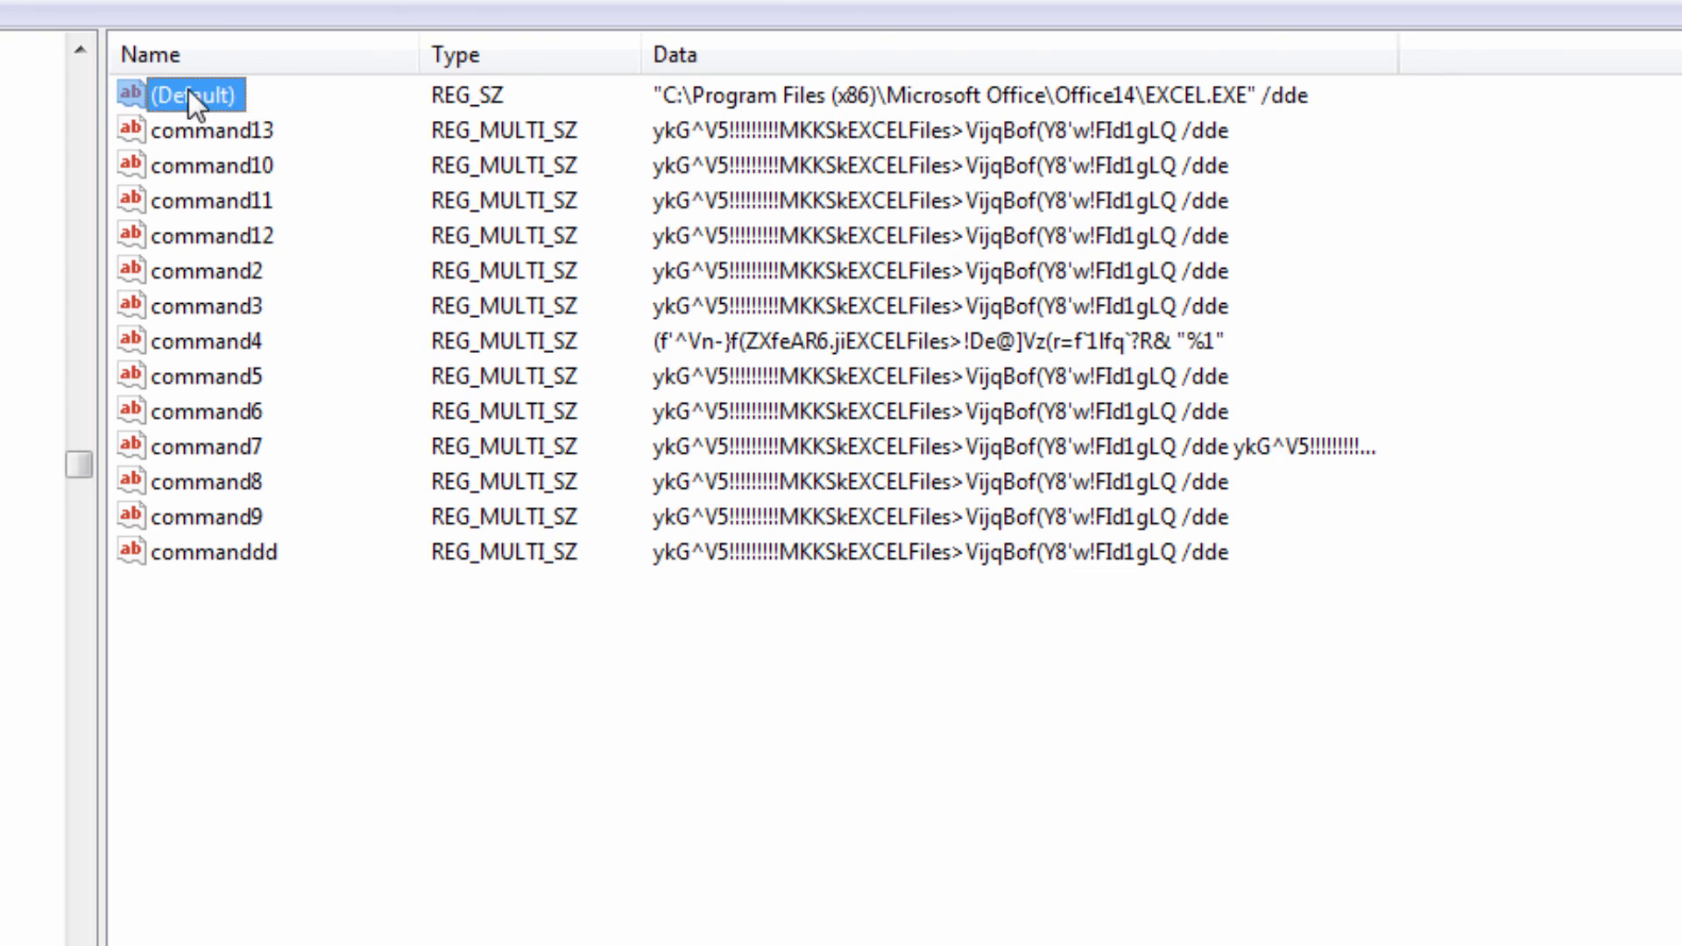
Step: Set the (Default) value data of Excel.Sheet.8\shell\Open\command to "C:\Program Files (x86)\Microsoft Office\Office14\EXCEL.EXE" /e "%1"
{"action": "right_click", "coordinate": [232, 96]}
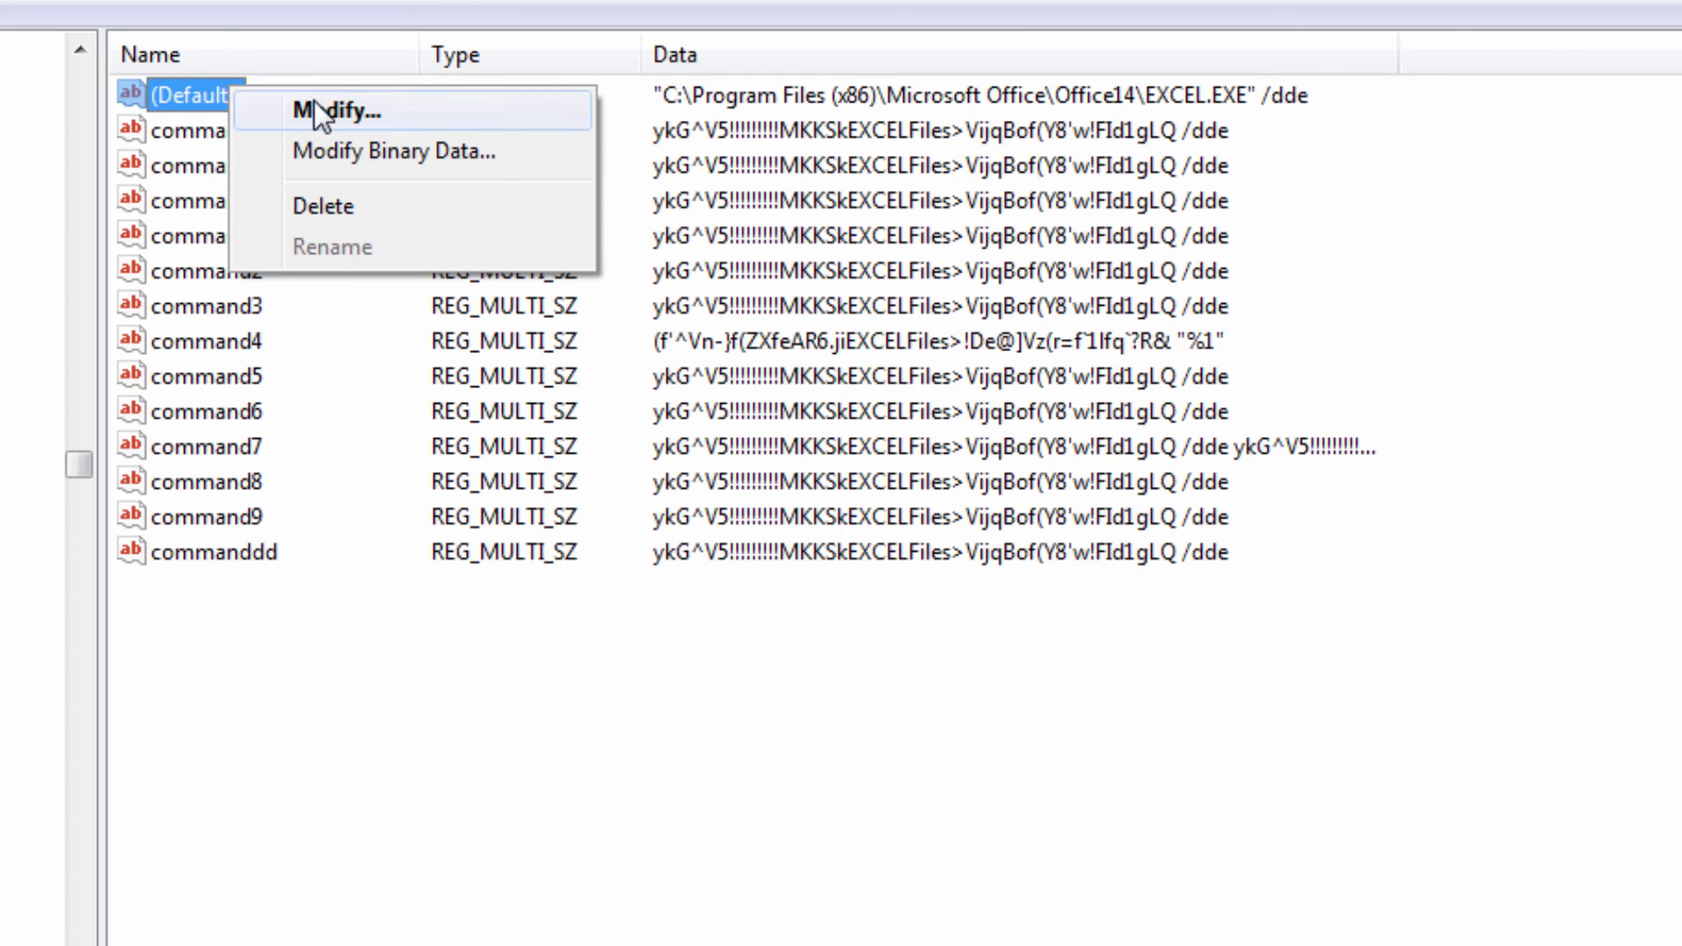
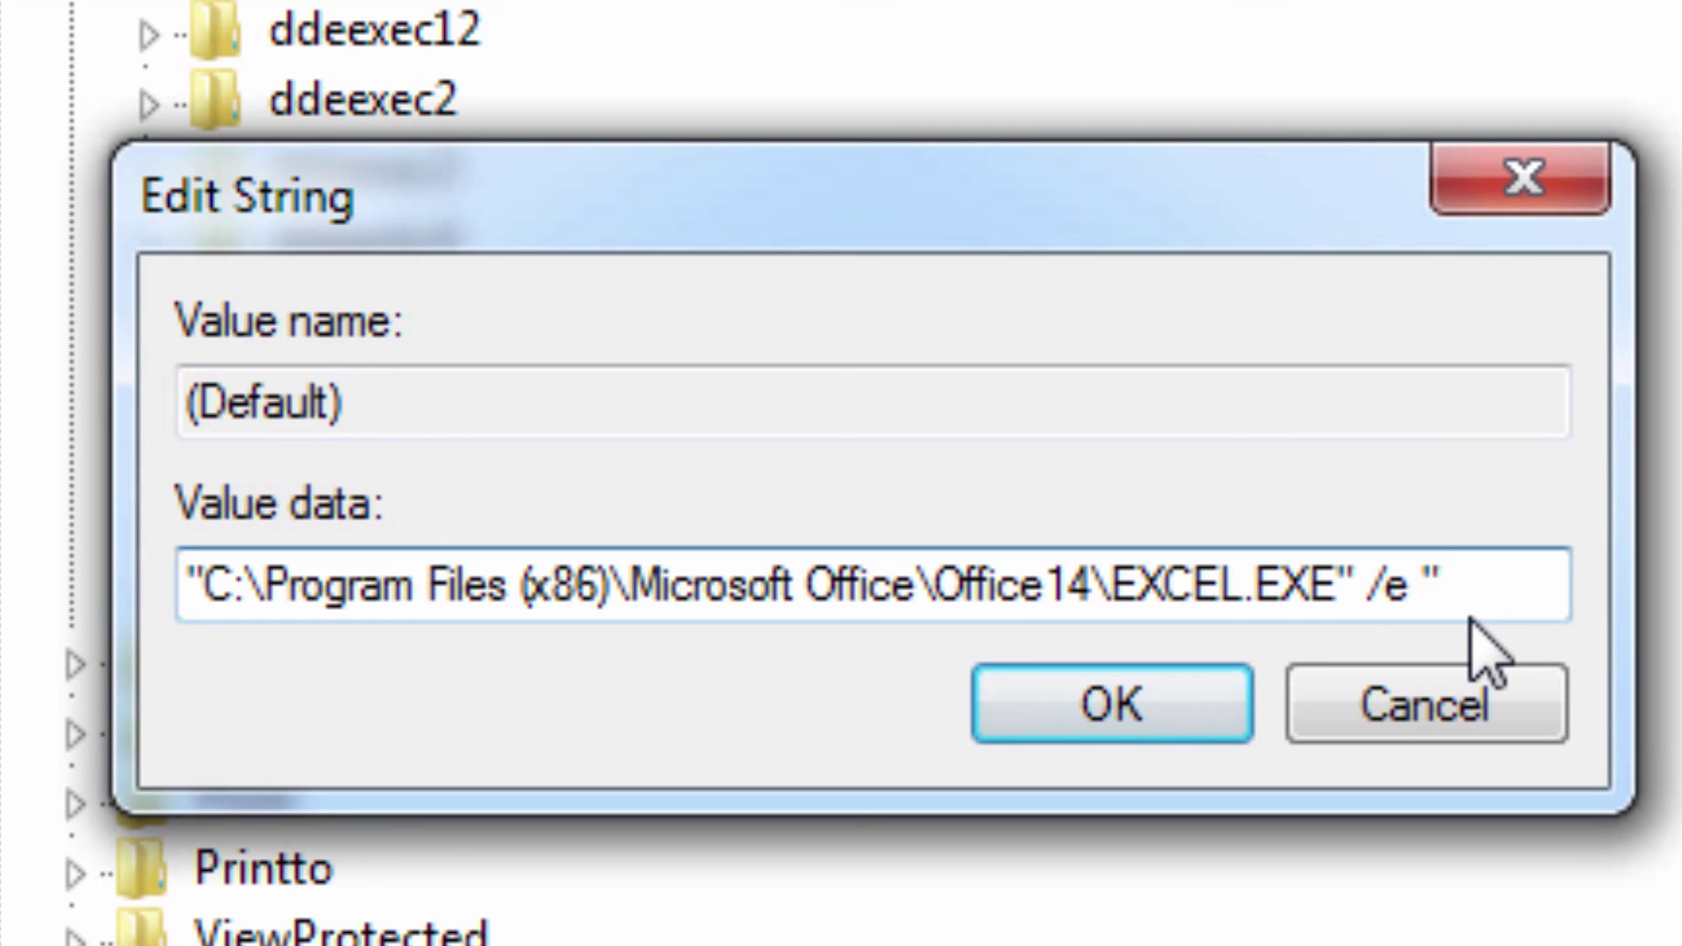
{"action": "type", "text": "%1\""}
{"action": "left_click", "coordinate": [1121, 737]}
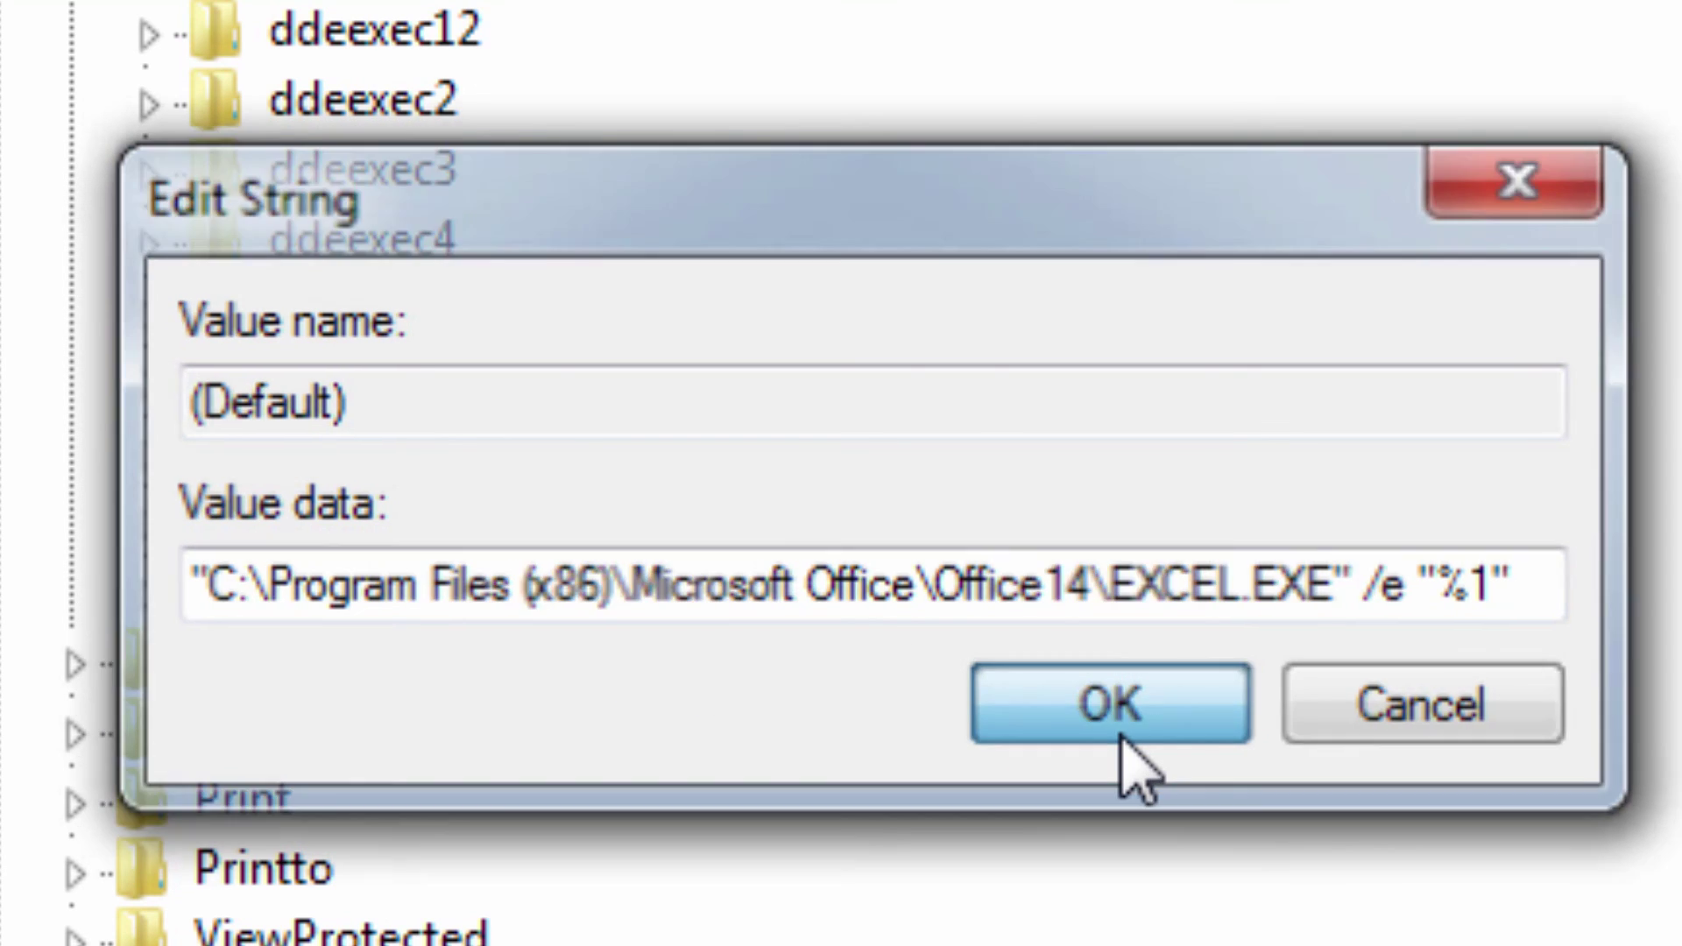
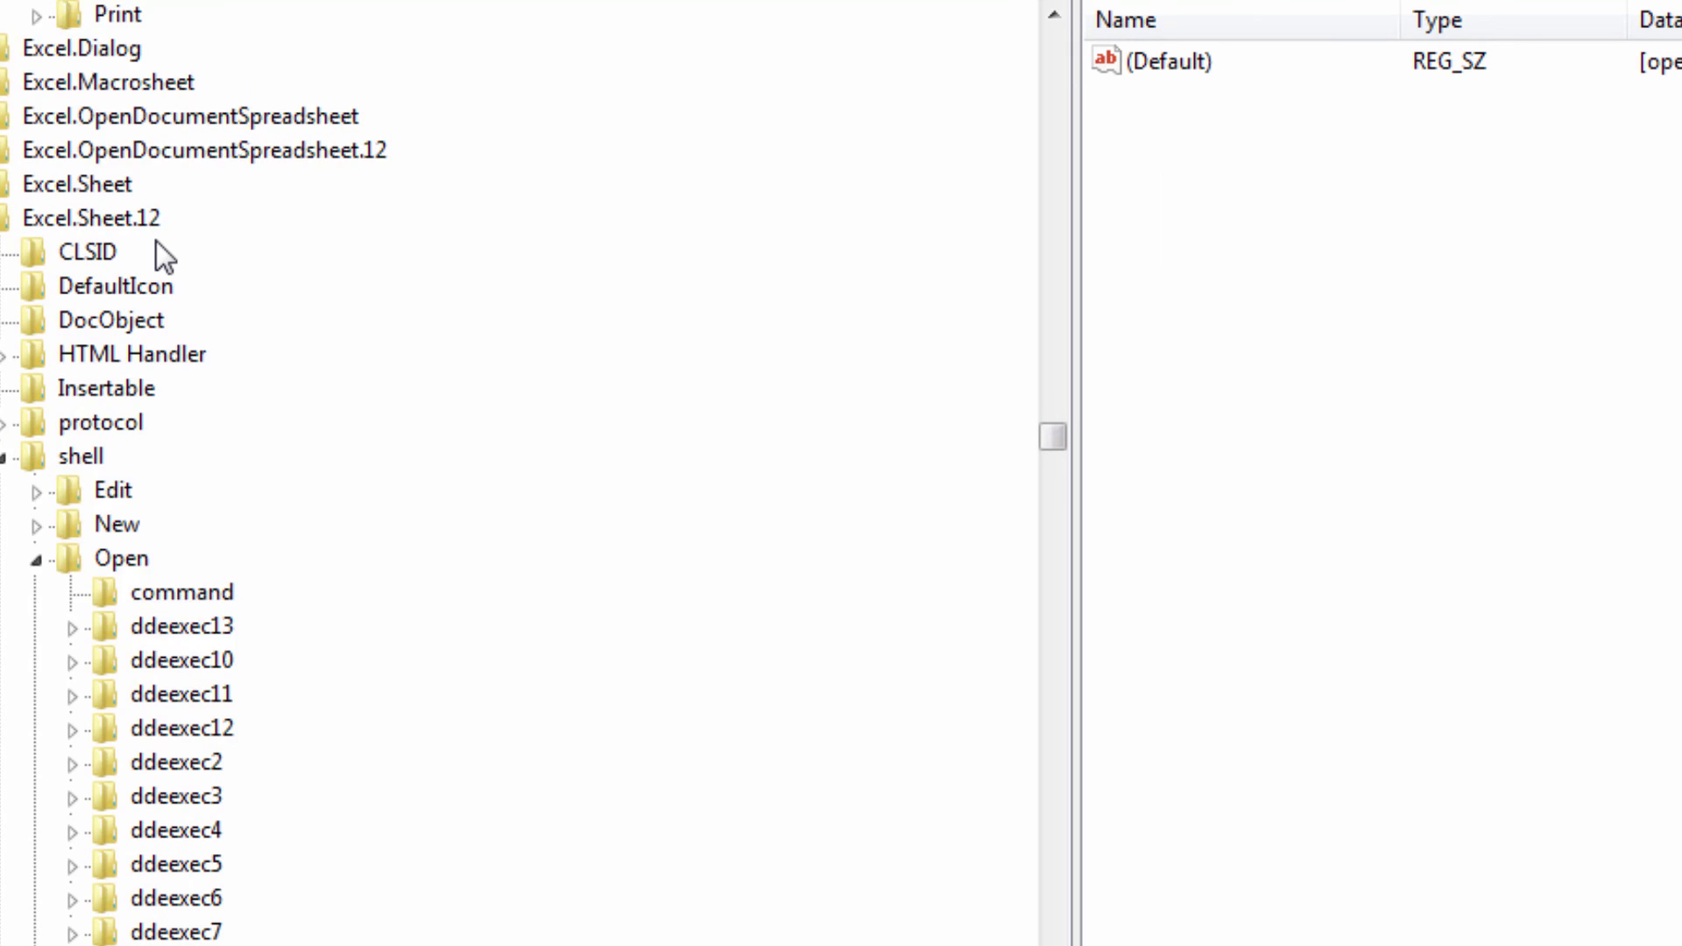
Step: Open the name of the ddeexec key under Excel.CSV\shell\Open for renaming
{"action": "scroll", "coordinate": [156, 241], "scroll_direction": "up", "scroll_amount": 5}
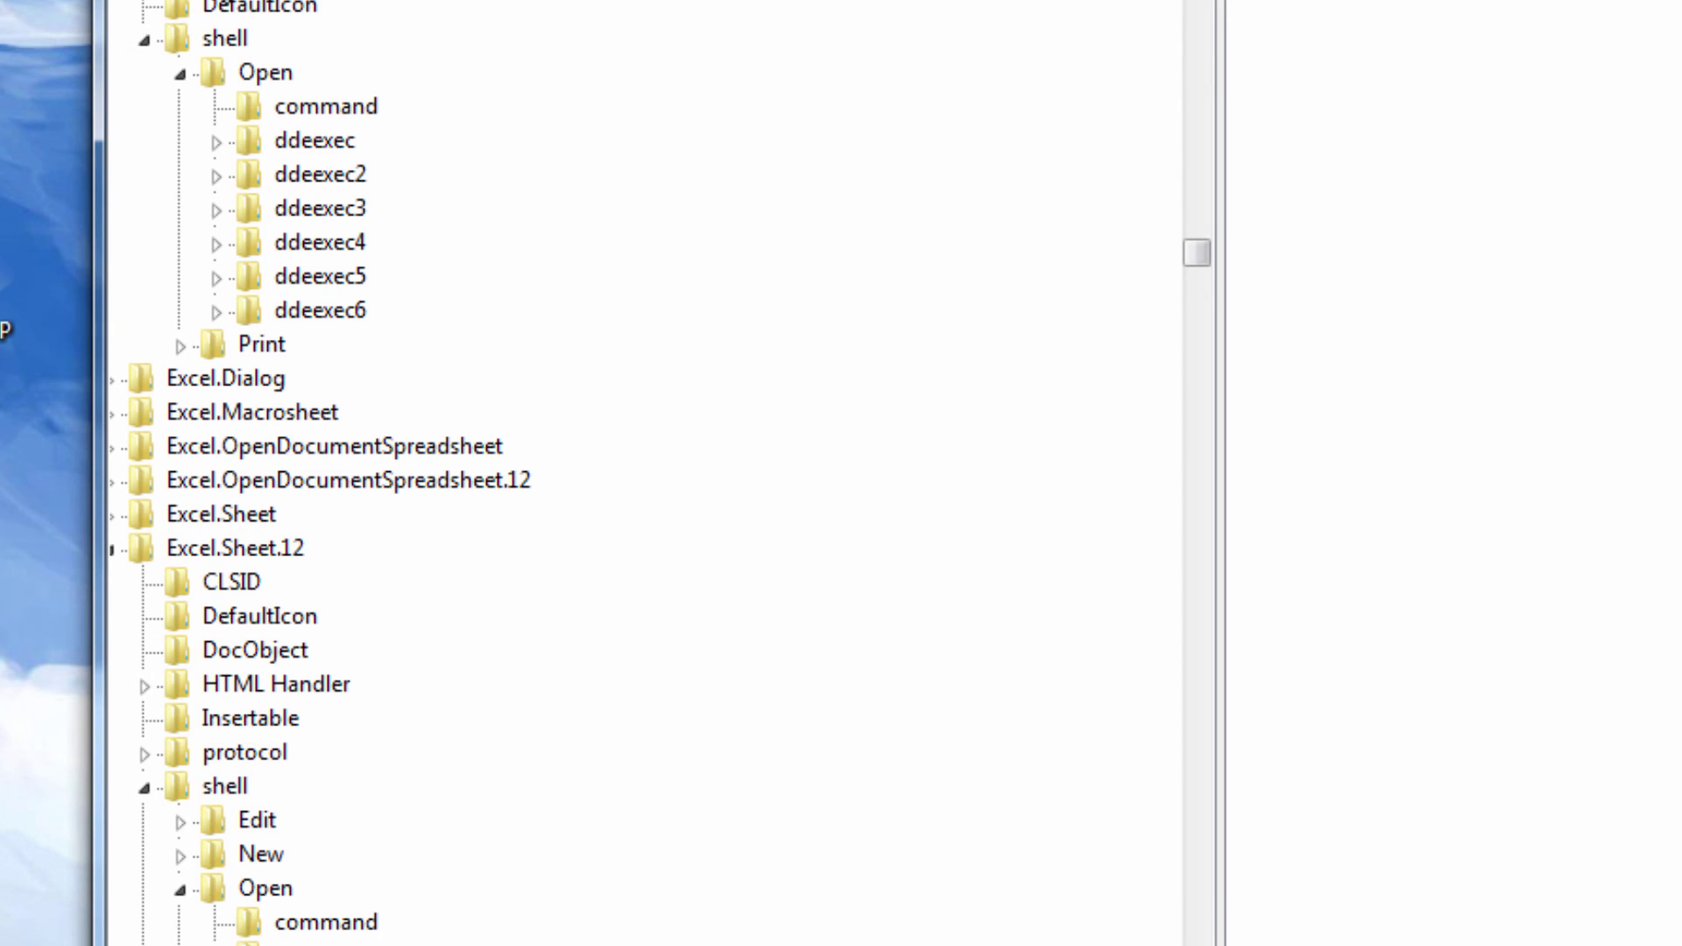
{"action": "left_click", "coordinate": [319, 140]}
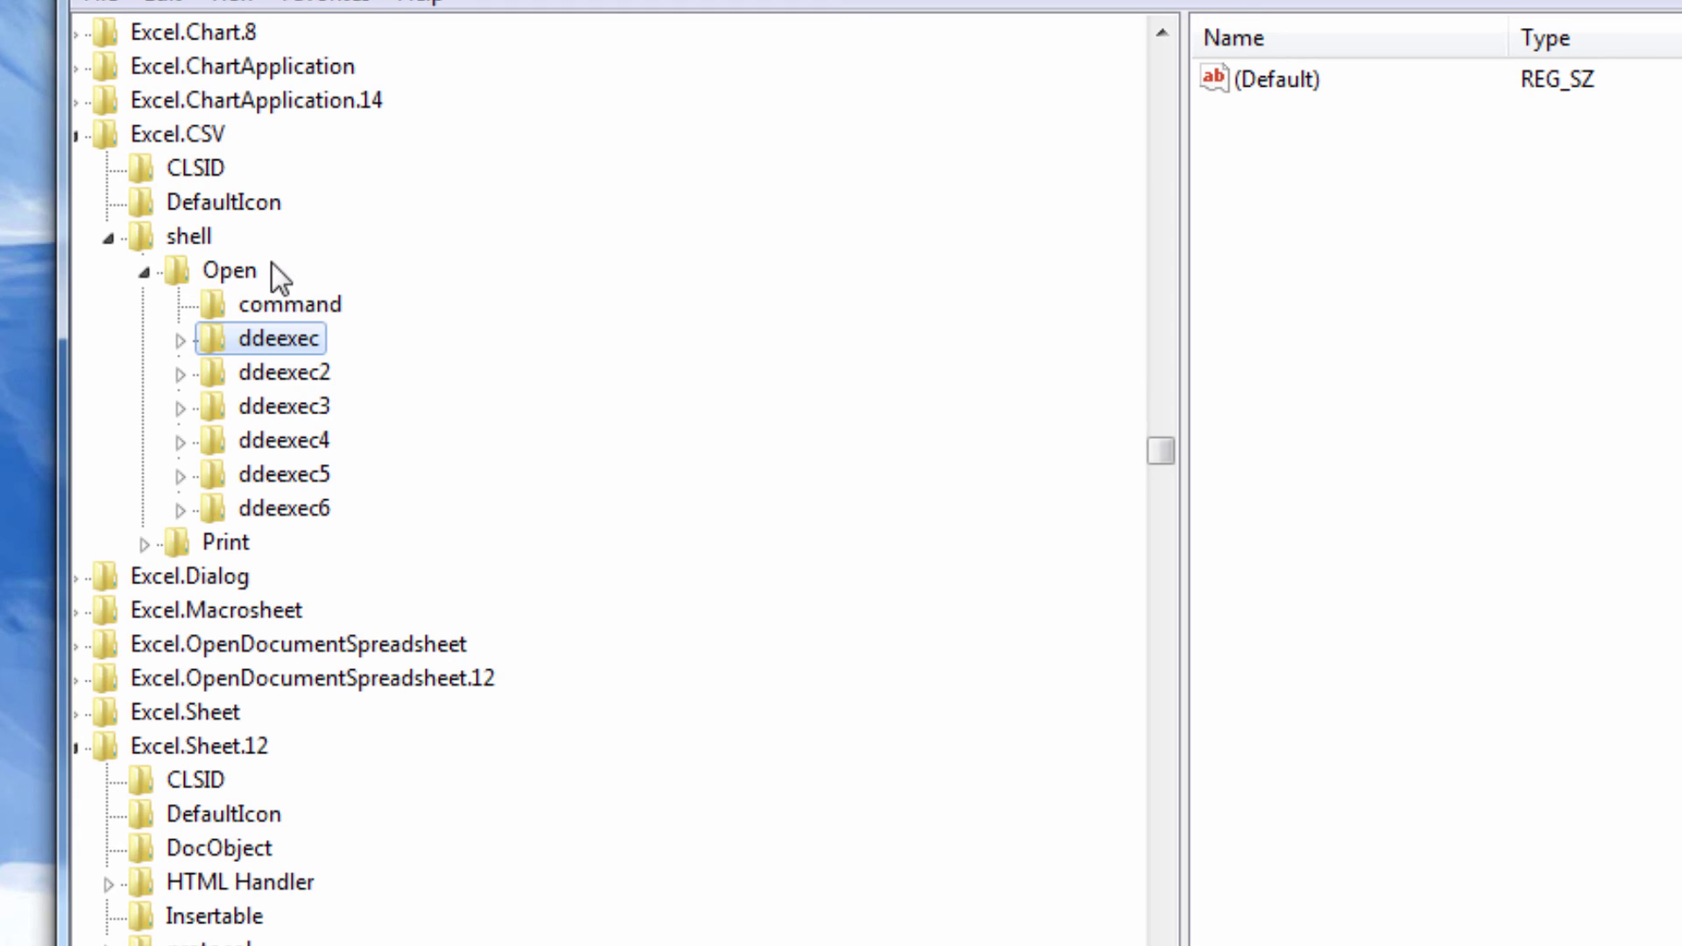
{"action": "right_click", "coordinate": [301, 343]}
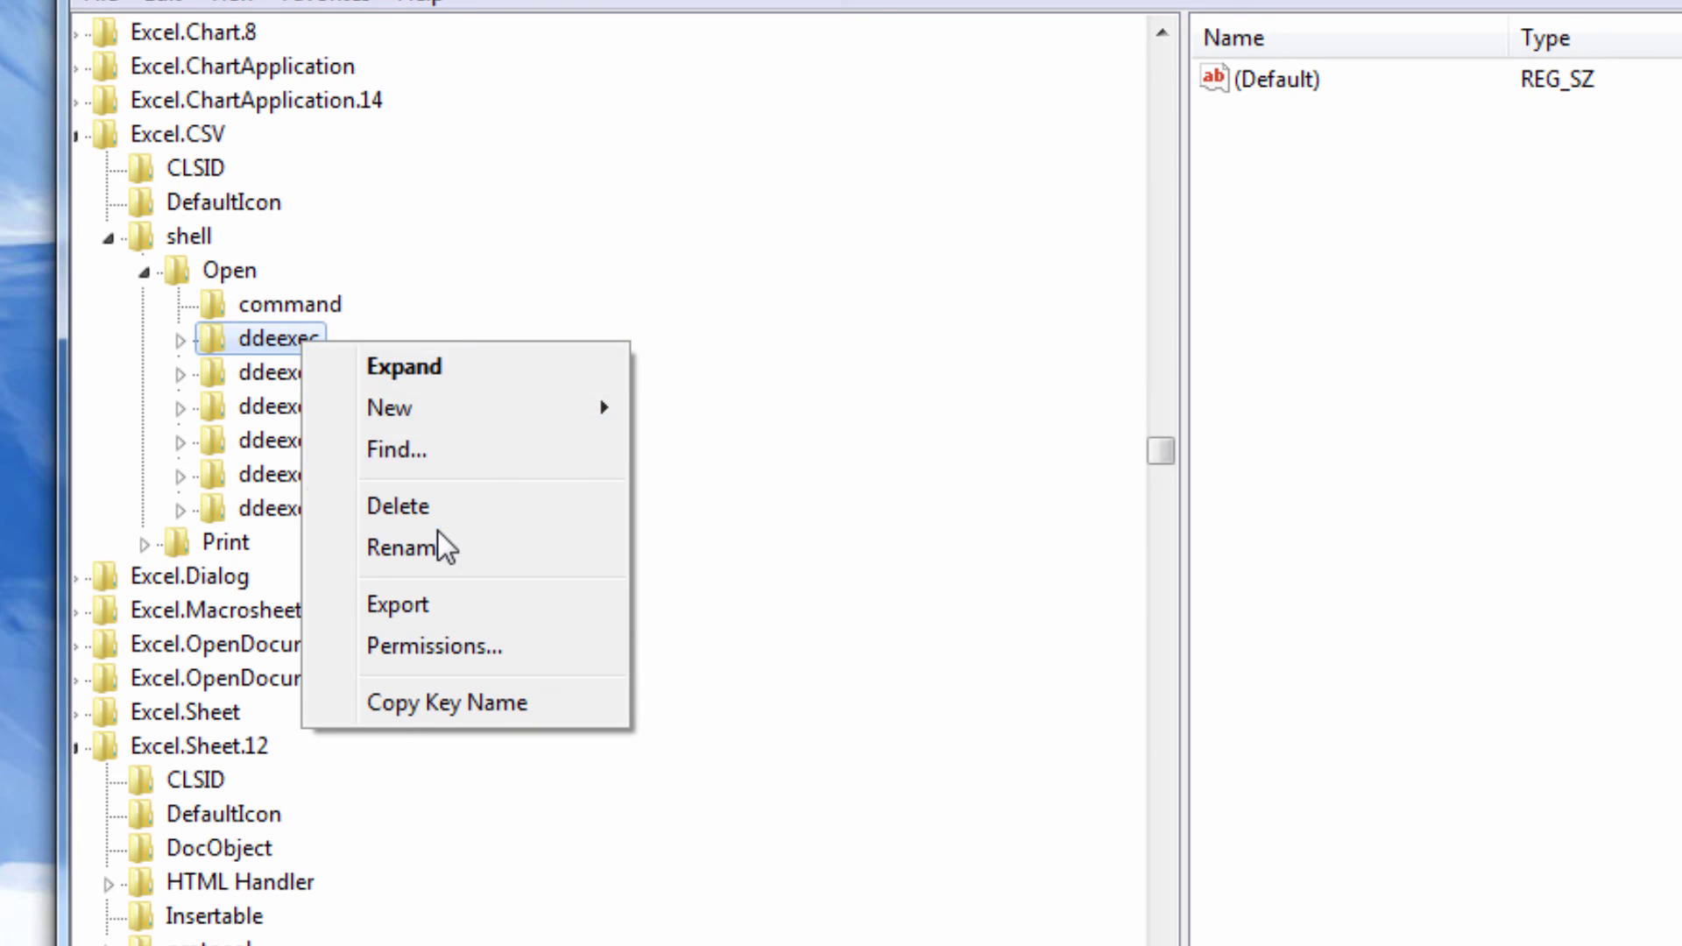
{"action": "left_click", "coordinate": [438, 547]}
{"action": "left_click", "coordinate": [339, 342]}
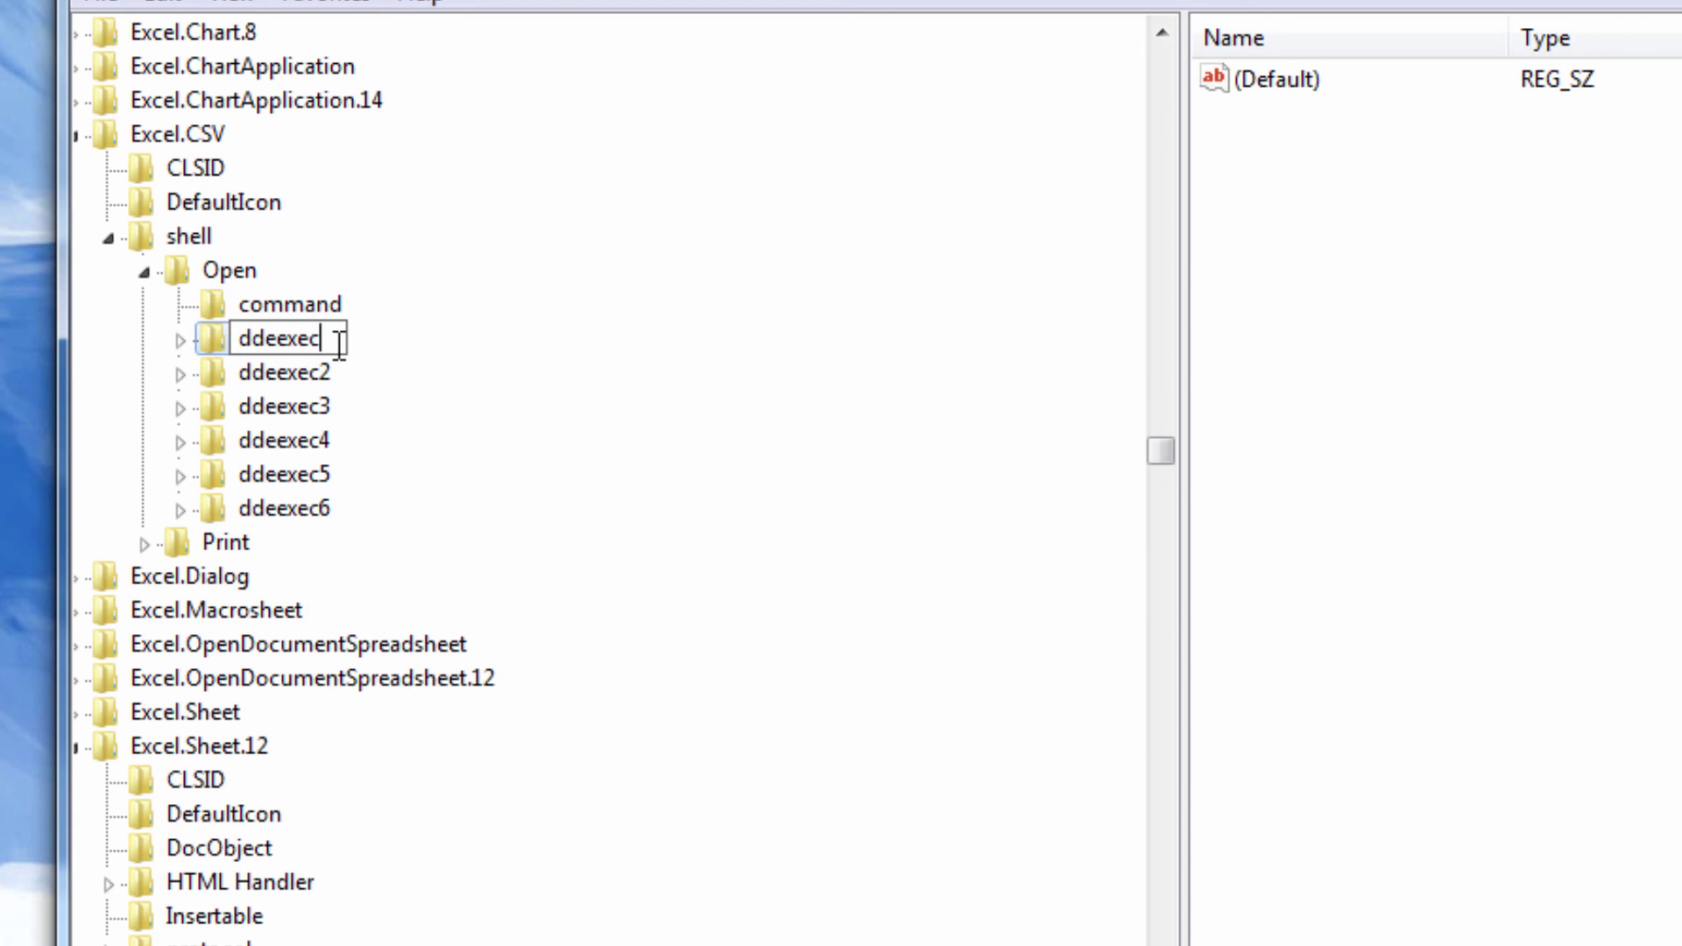
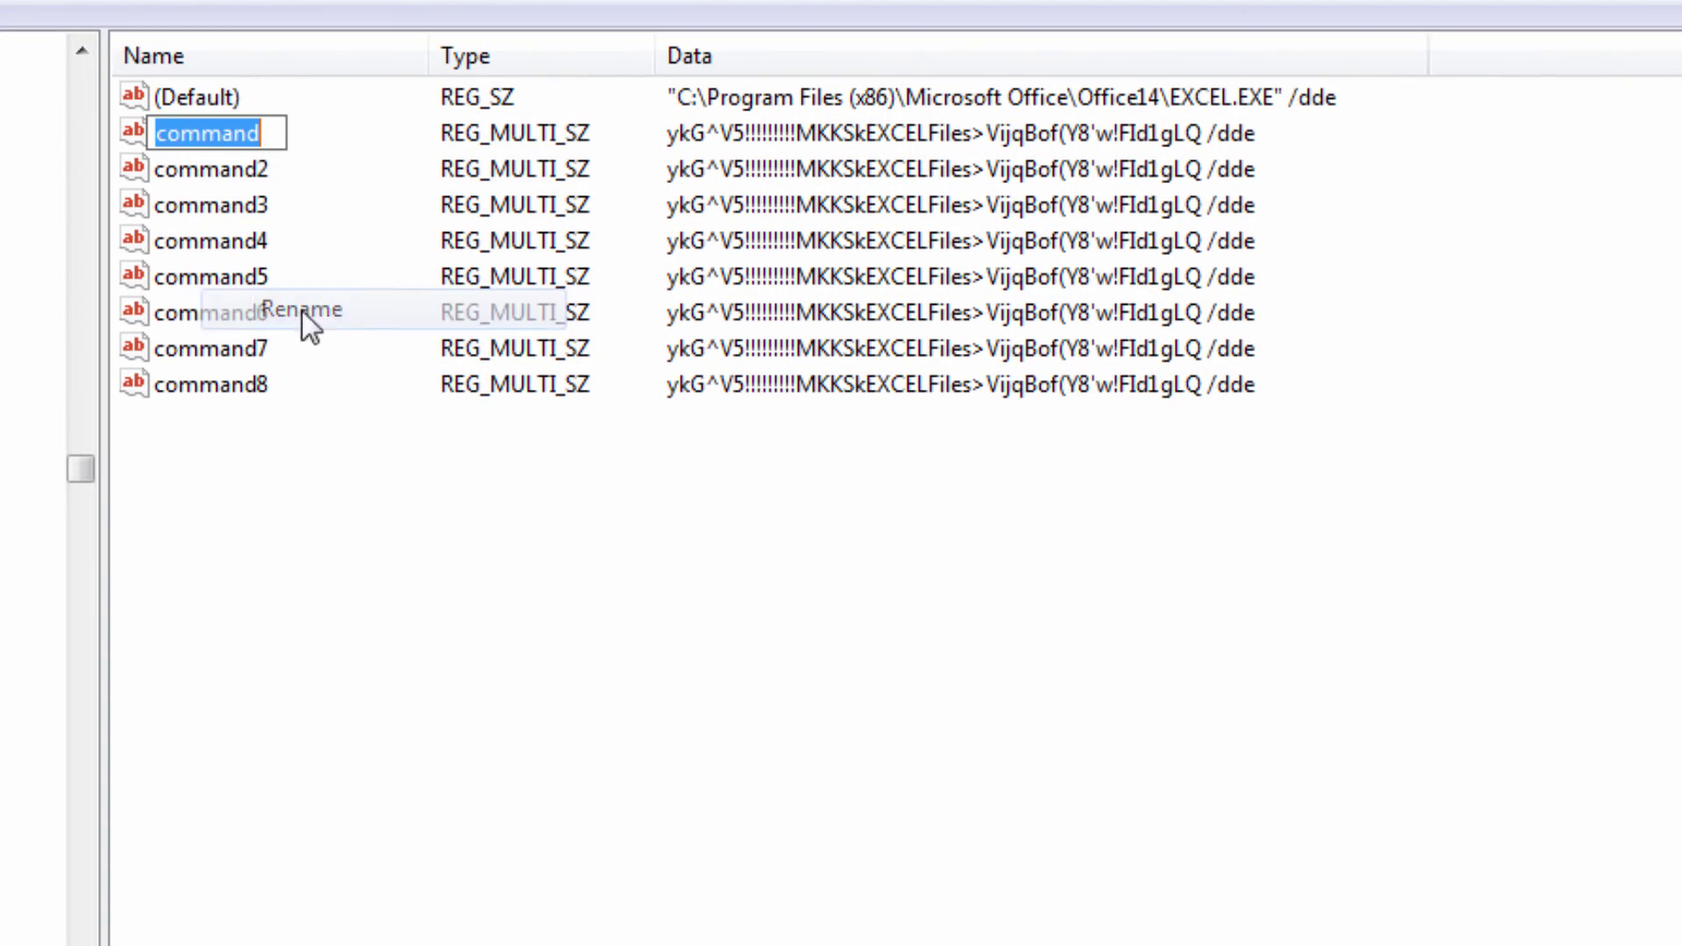
Step: Under Excel.CSV\shell\Open\command, rename the command value as command9 and set (Default) to "C:\Program Files (x86)\Microsoft Office\Office14\EXCEL.EXE" /e "%1"
{"action": "left_click", "coordinate": [286, 130]}
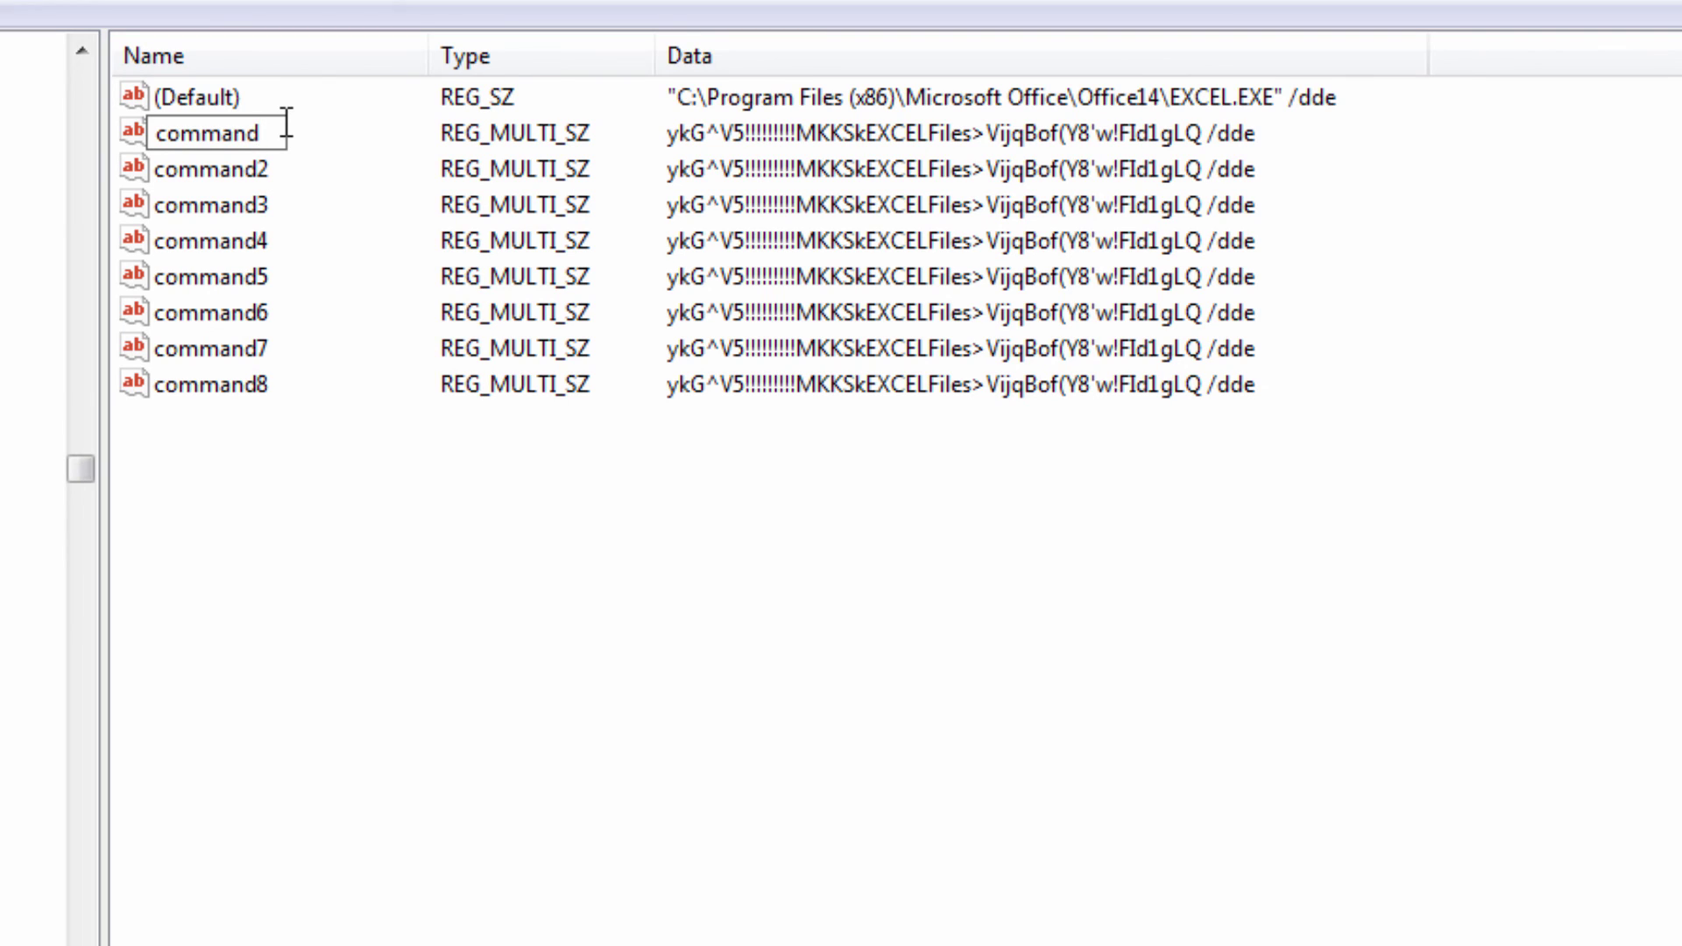
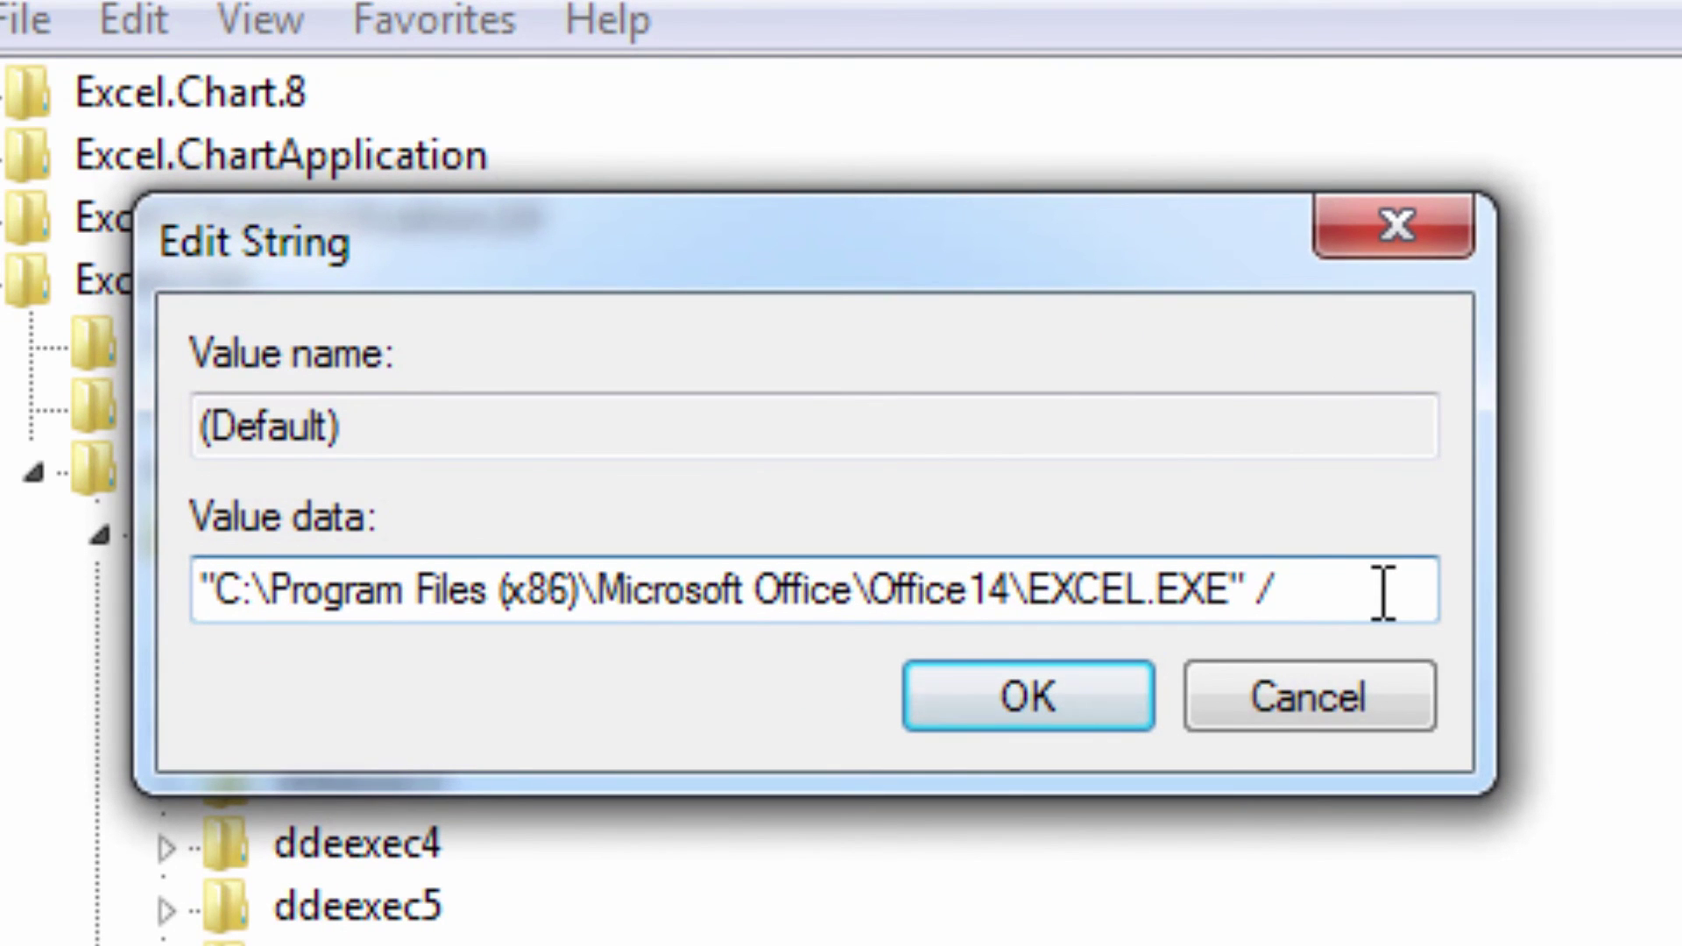
{"action": "type", "text": "e \"%1"}
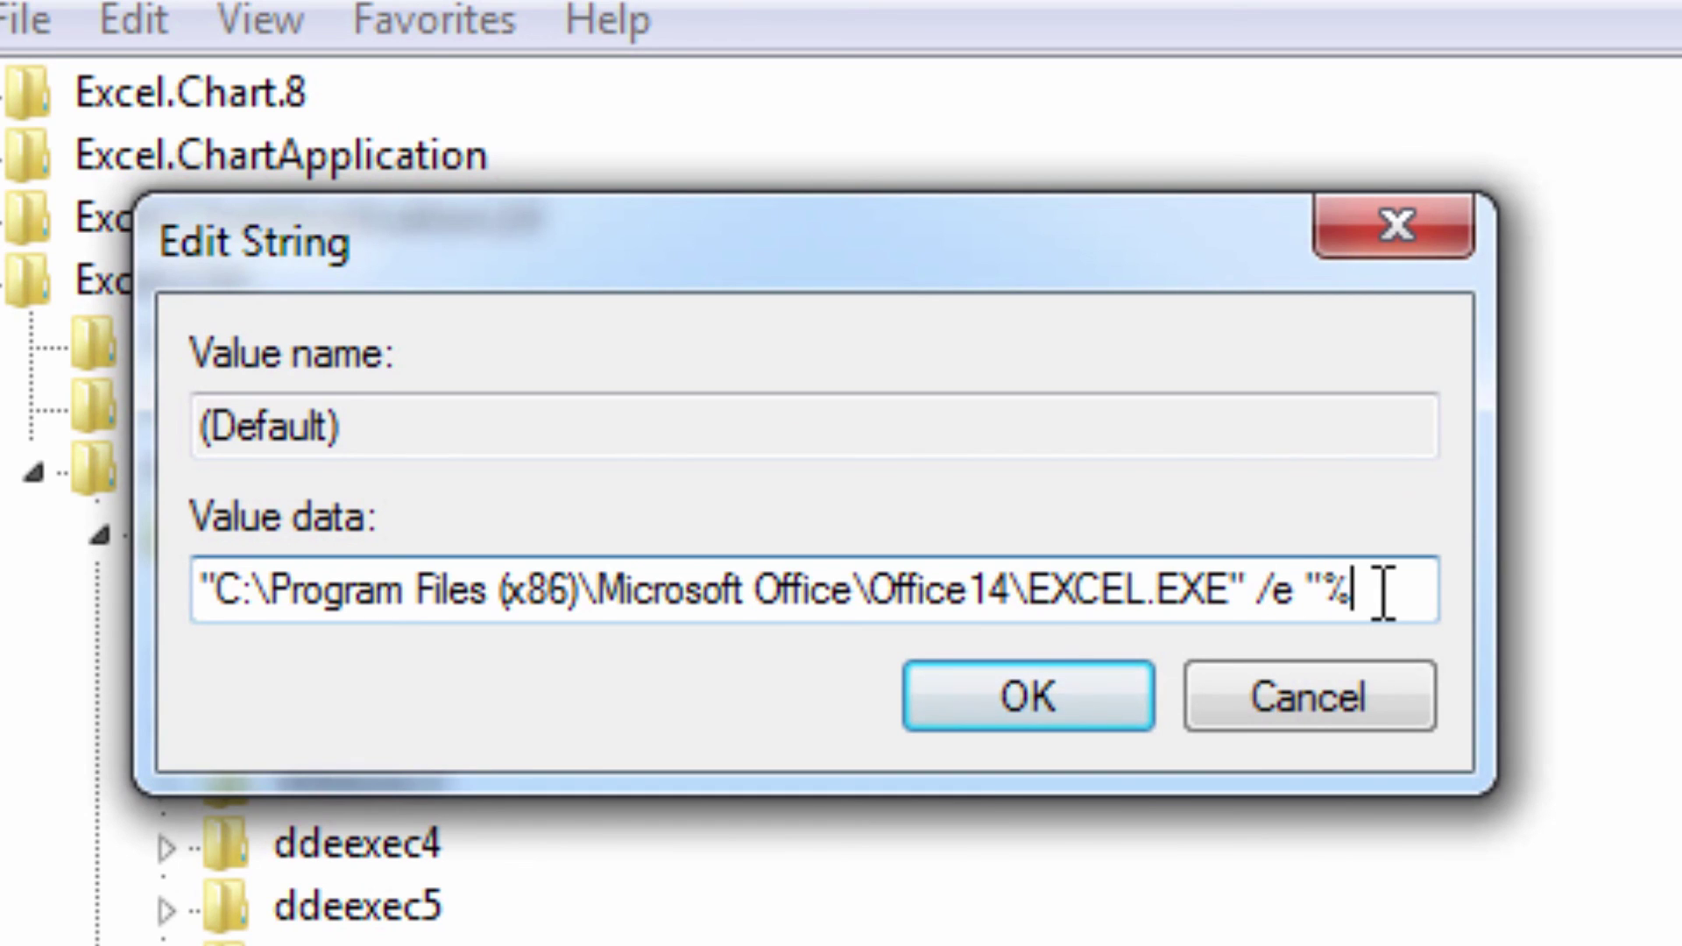
{"action": "type", "text": "%1\""}
{"action": "left_click", "coordinate": [1100, 687]}
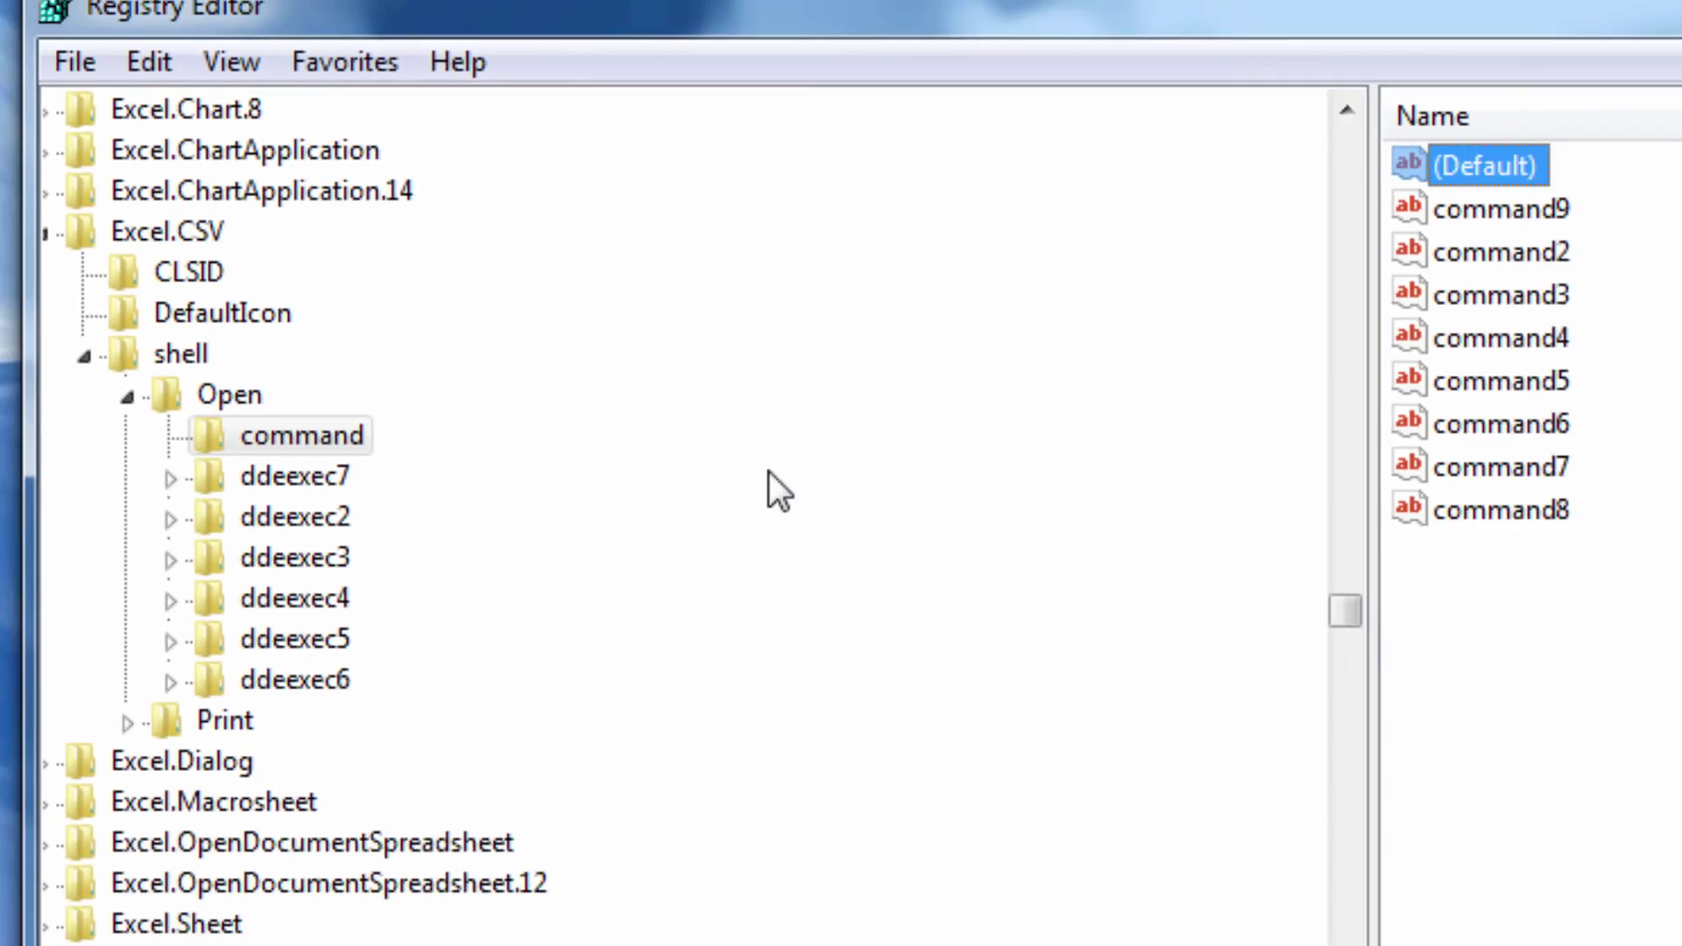
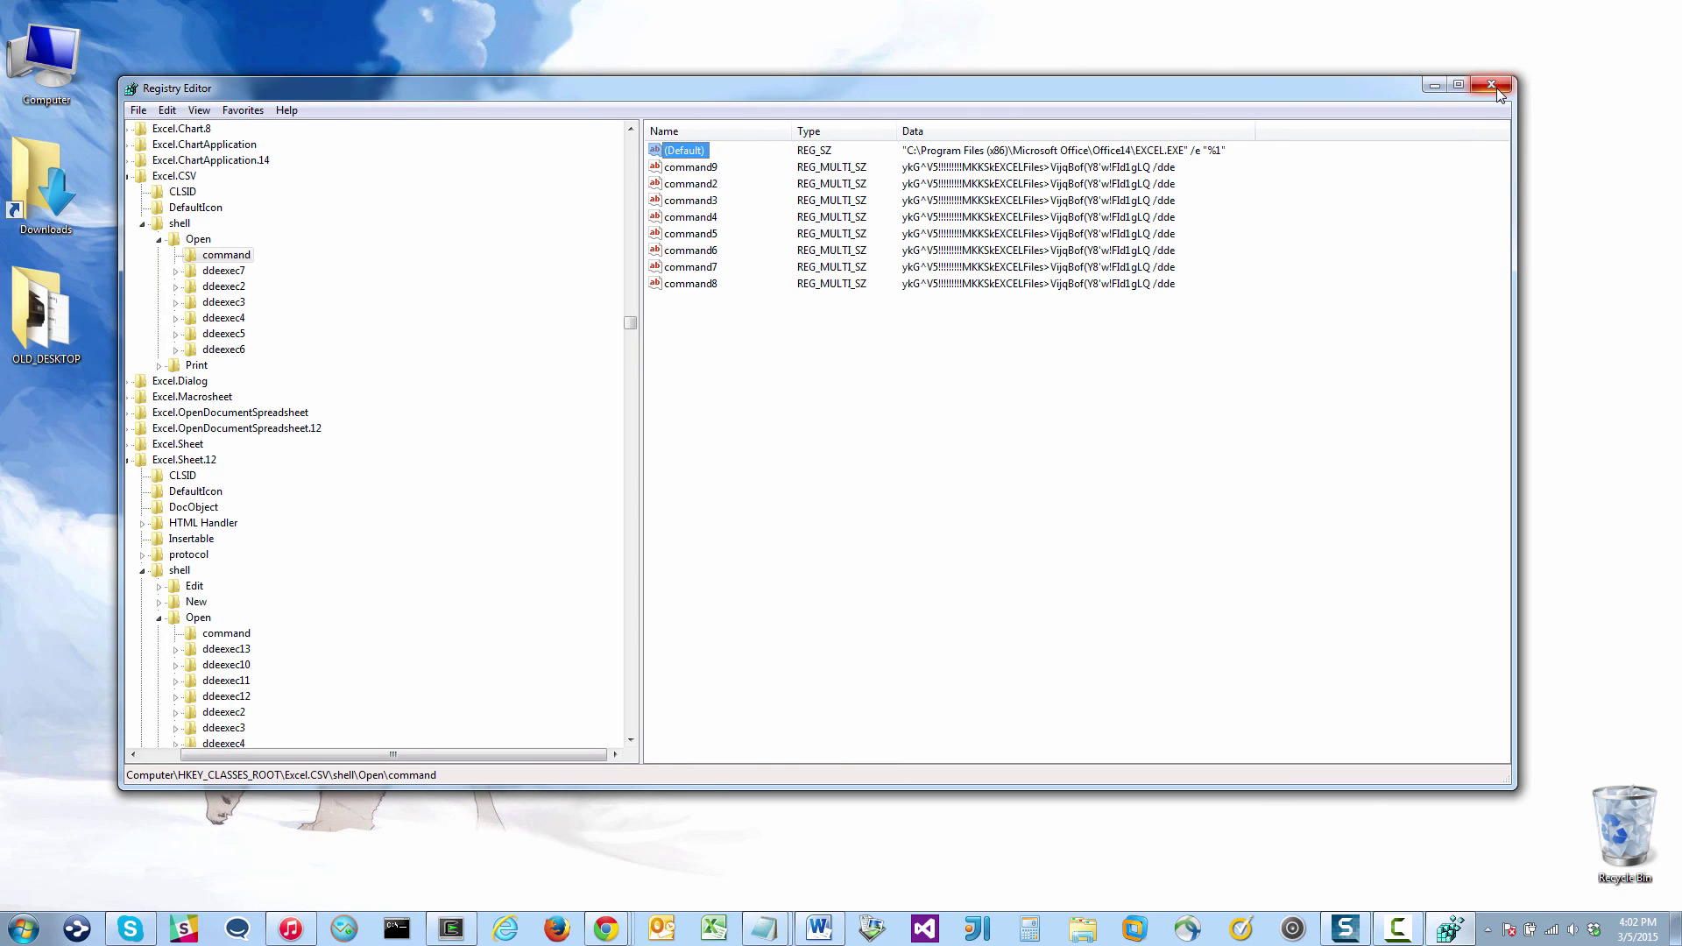
{"action": "left_click", "coordinate": [1492, 85]}
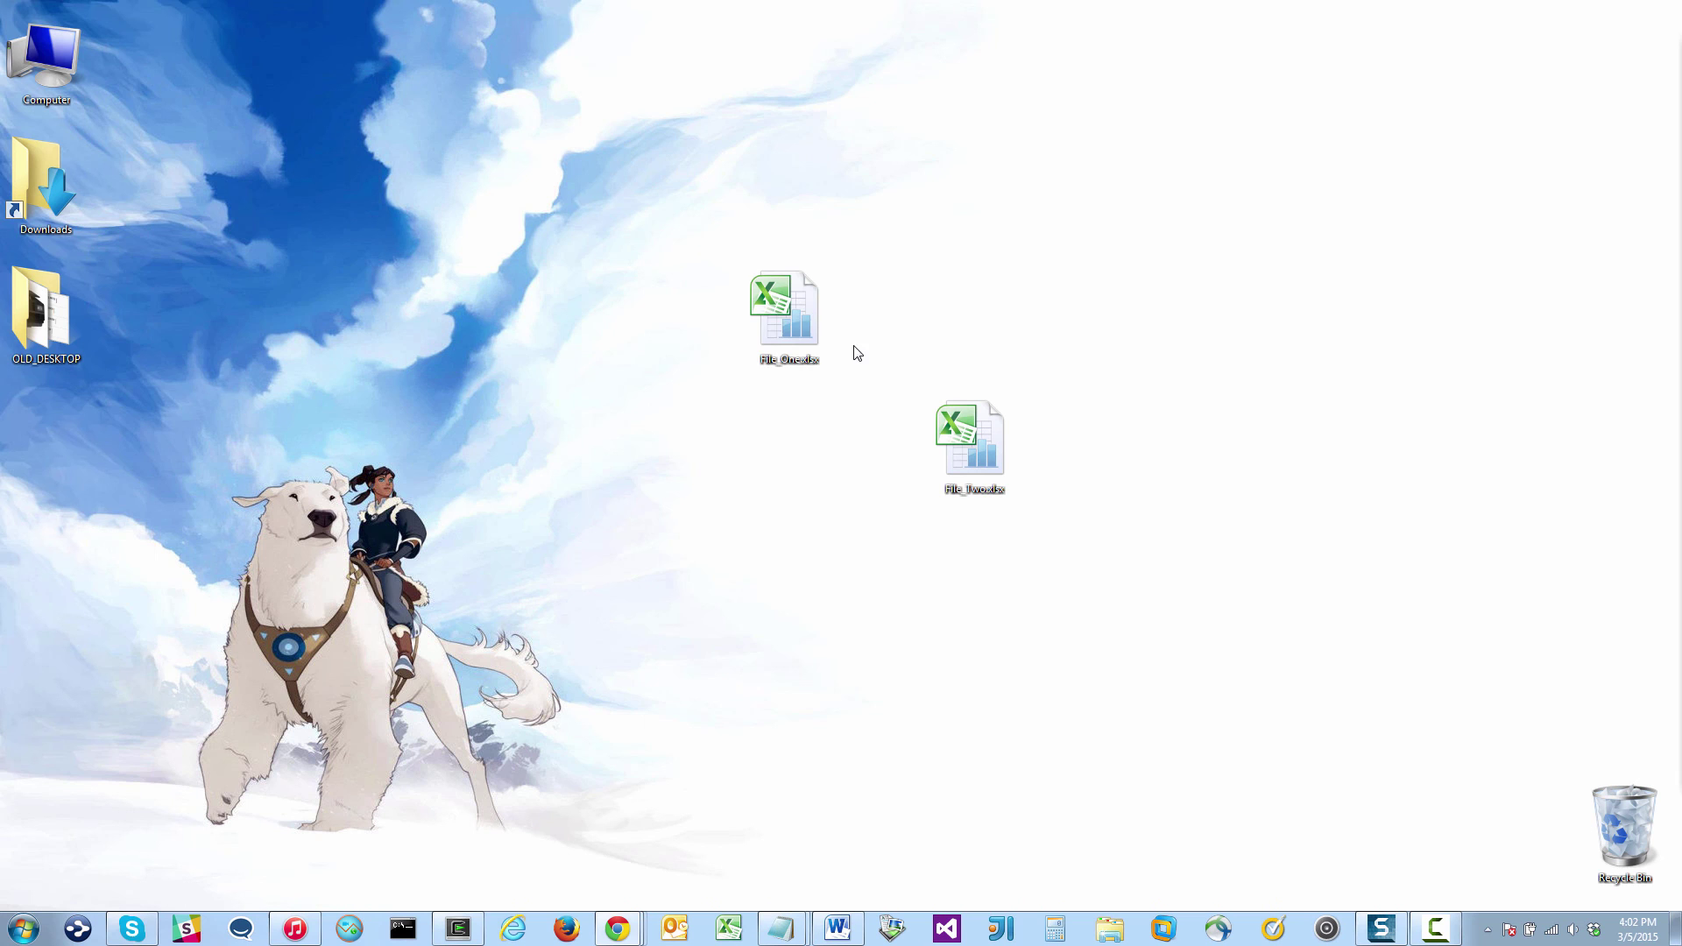
Step: Open File_One.xlsx from the desktop and save its active sheet as File_One.csv in CSV (Comma delimited) format, keeping that format
{"action": "left_click", "coordinate": [792, 327]}
{"action": "double_click", "coordinate": [791, 327]}
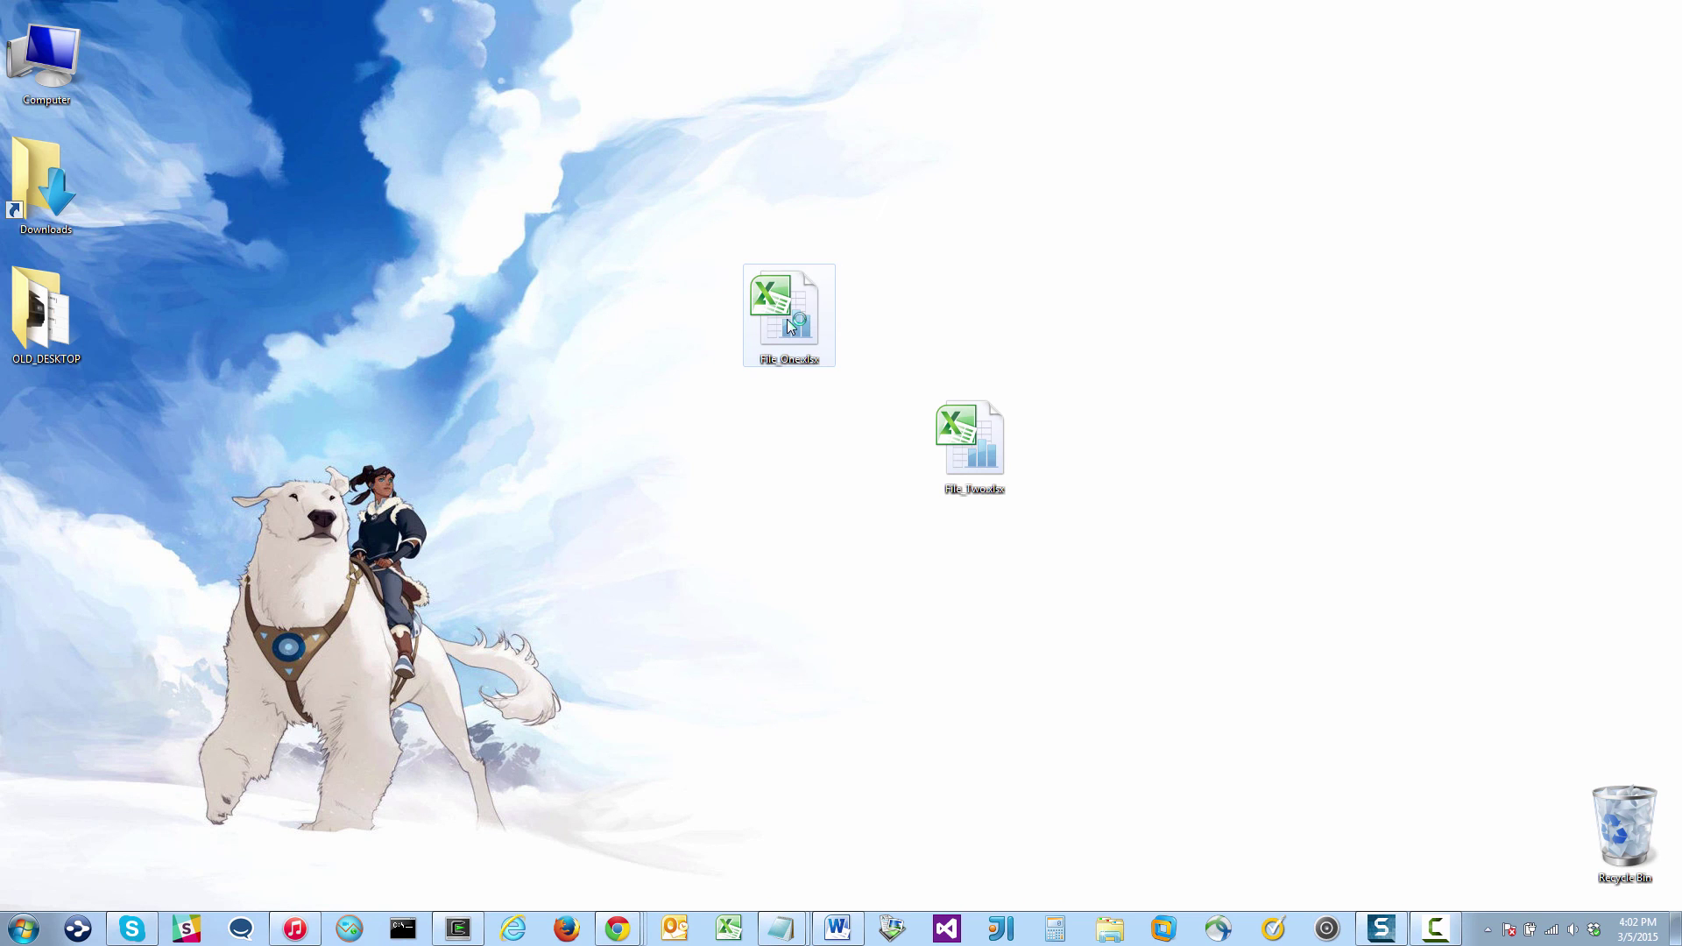
{"action": "left_click", "coordinate": [114, 117]}
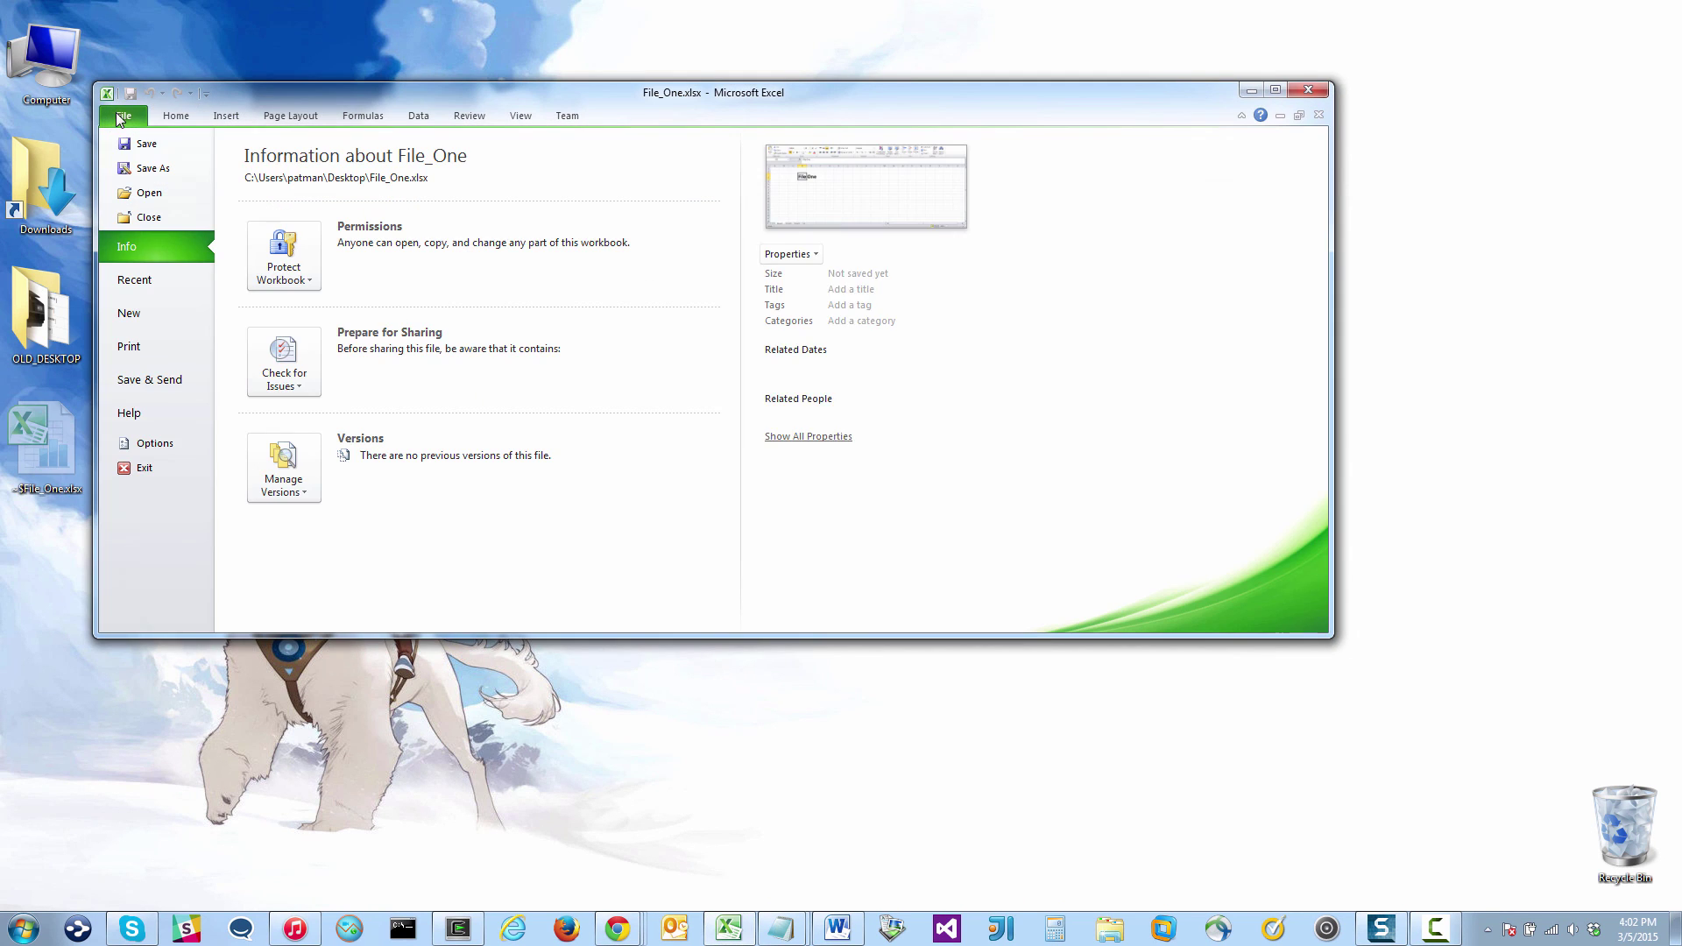
{"action": "left_click", "coordinate": [136, 166]}
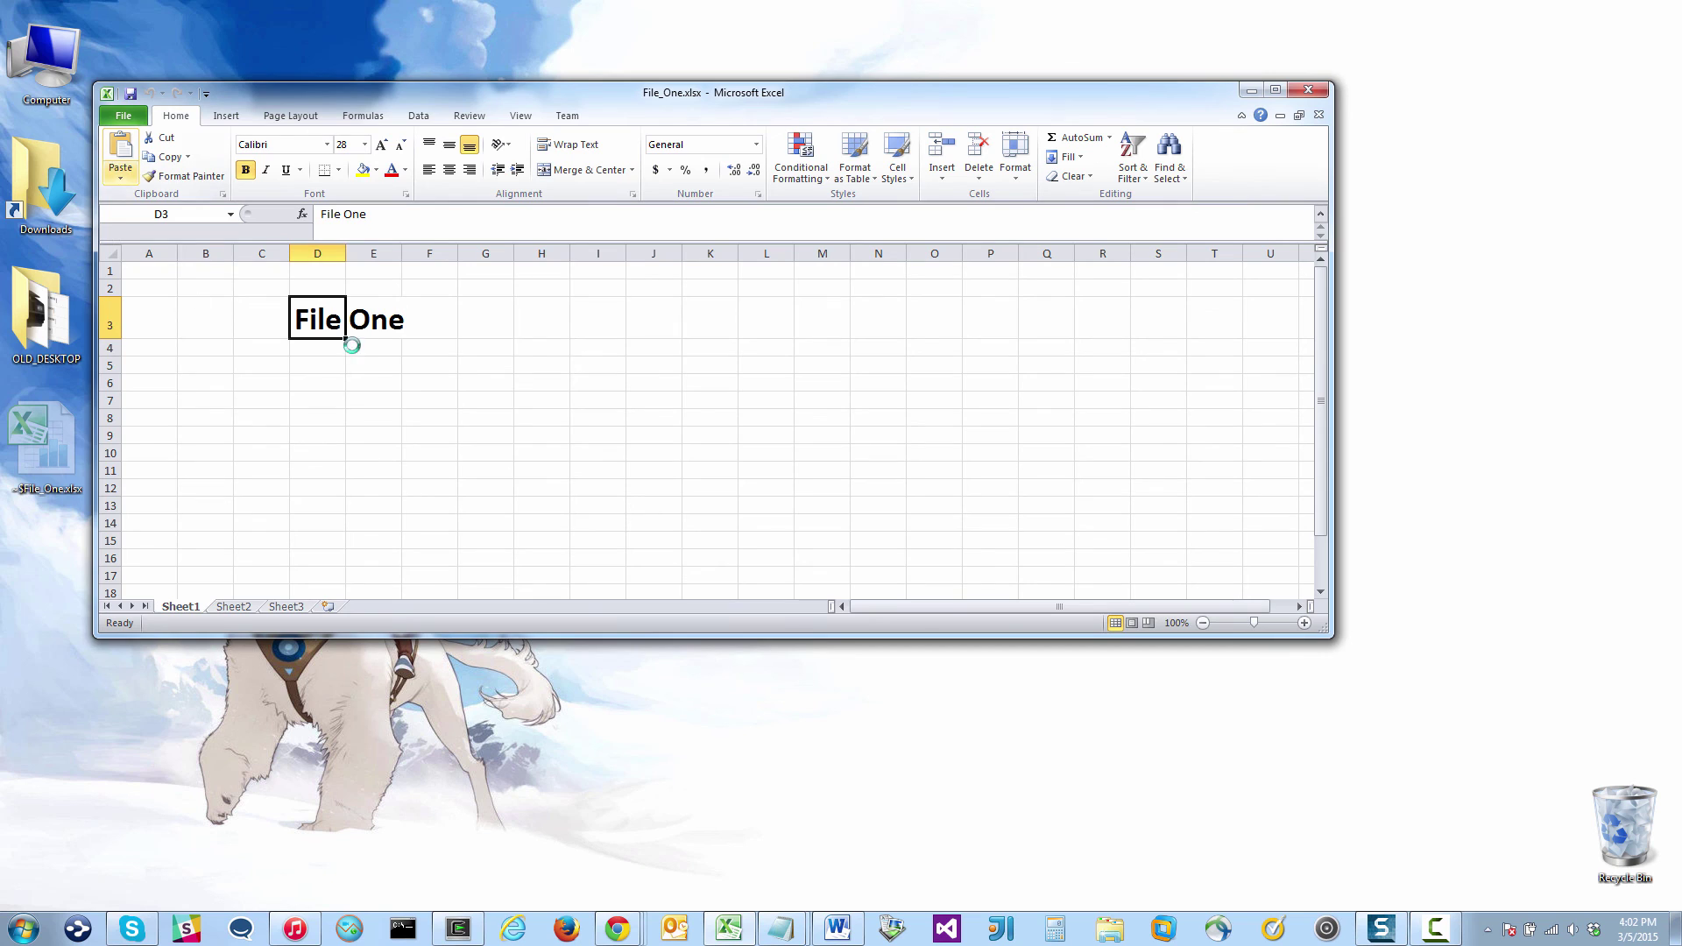
{"action": "left_click", "coordinate": [330, 529]}
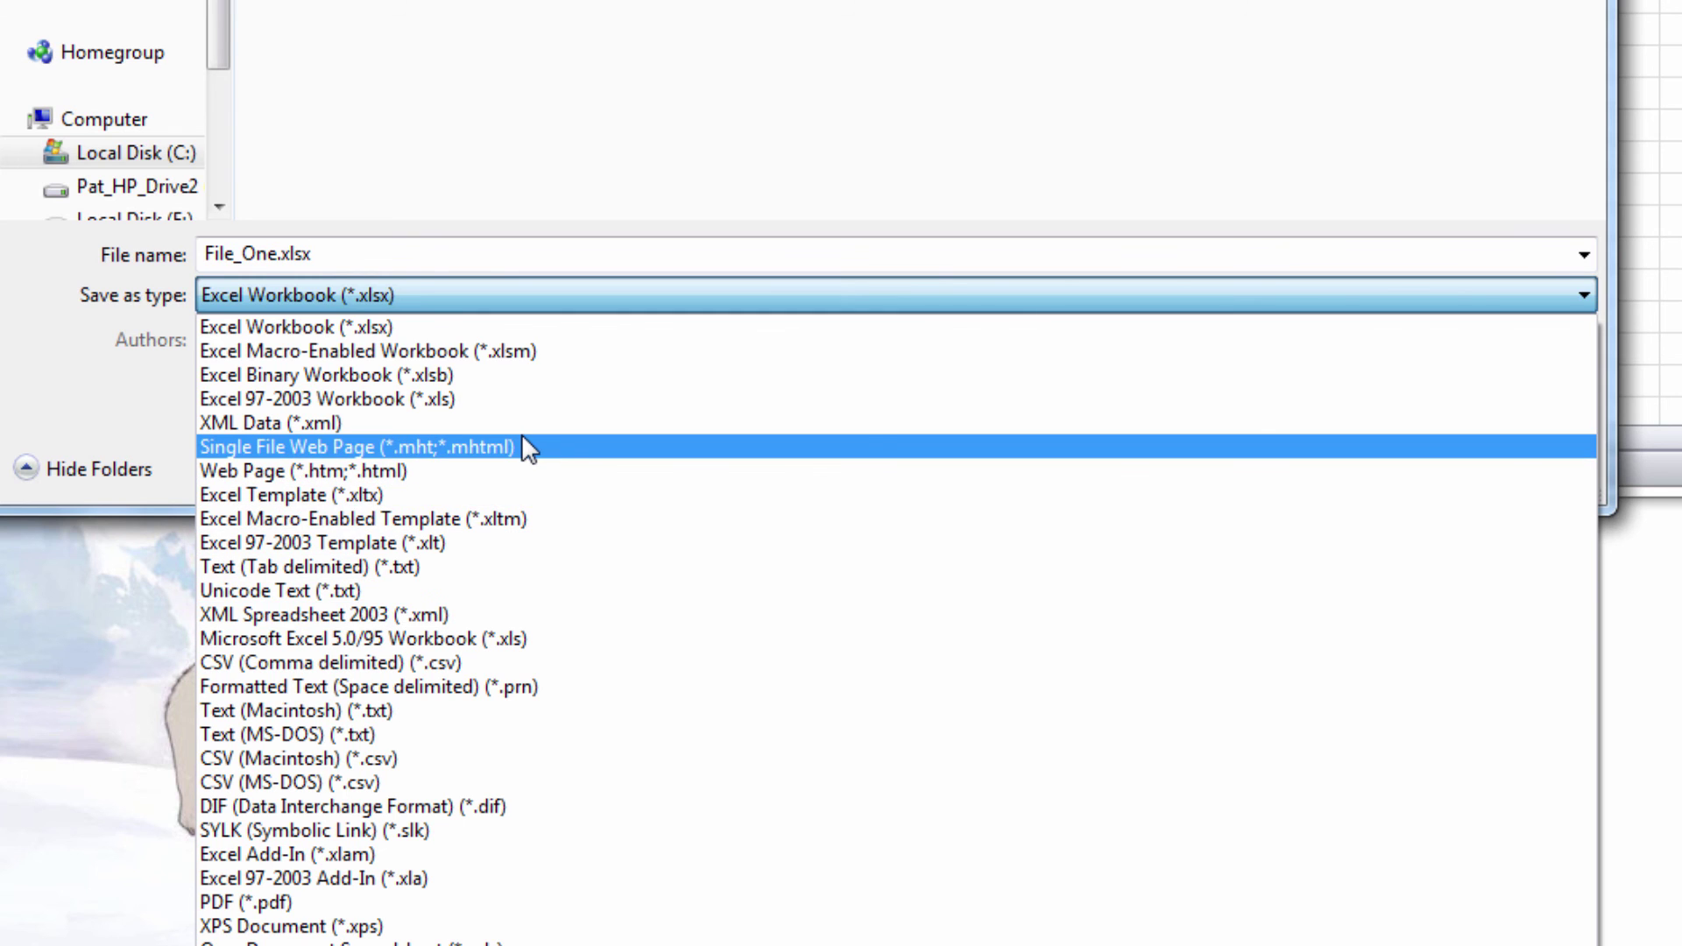
{"action": "left_click", "coordinate": [477, 662]}
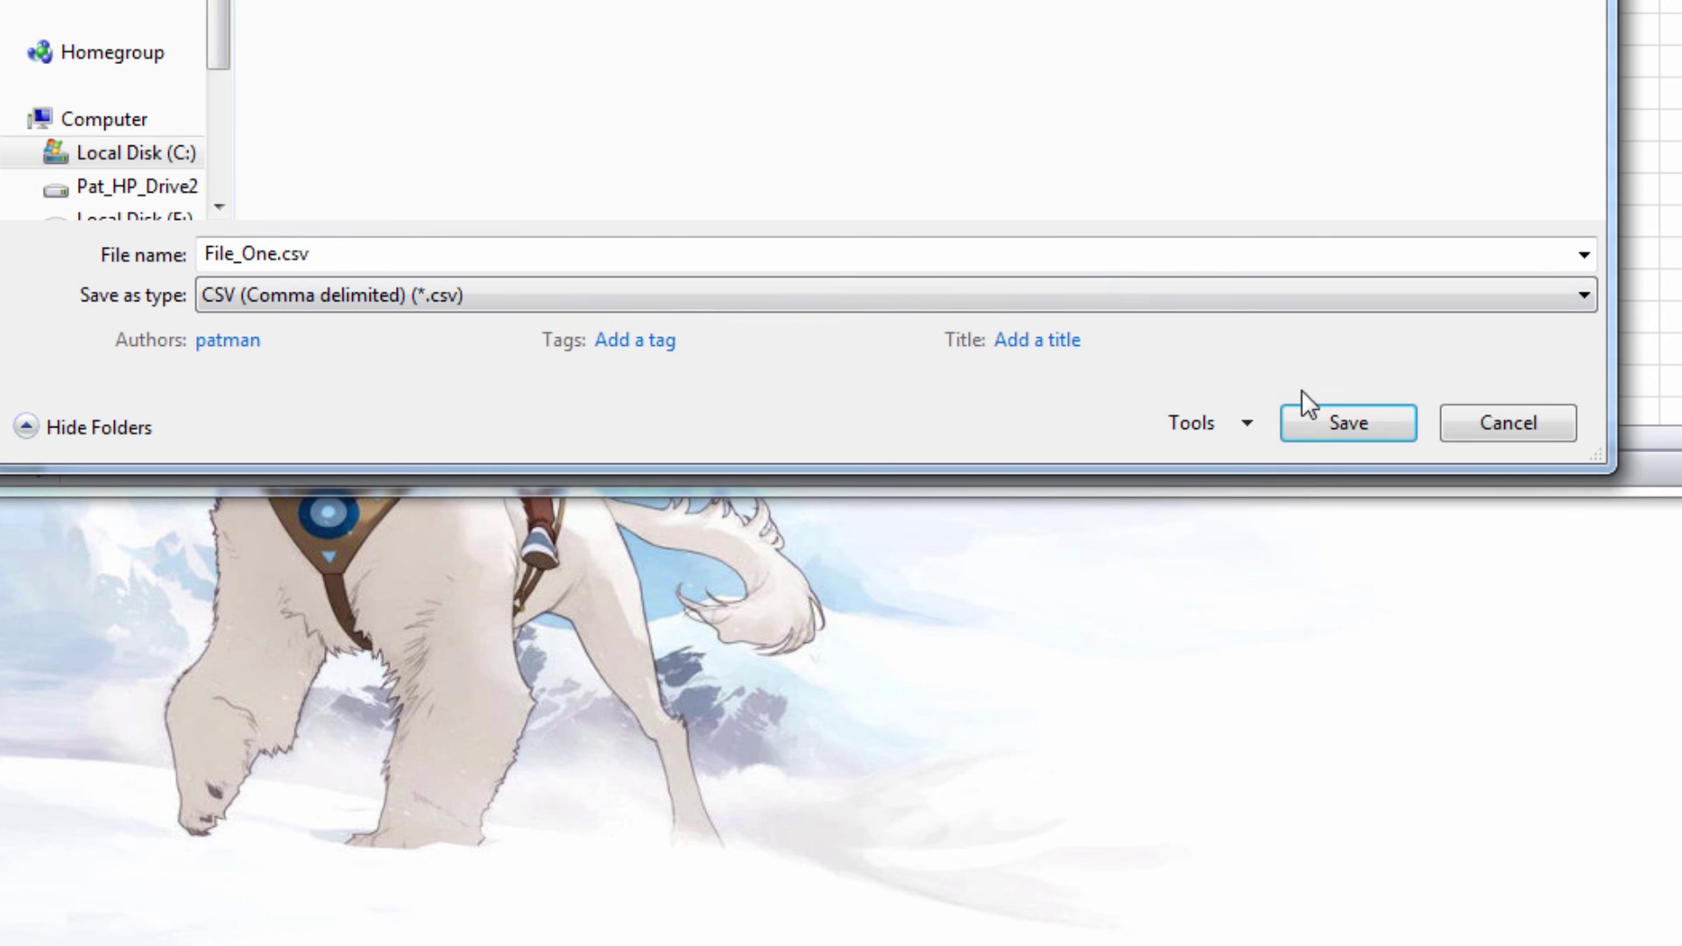
{"action": "left_click", "coordinate": [1349, 423]}
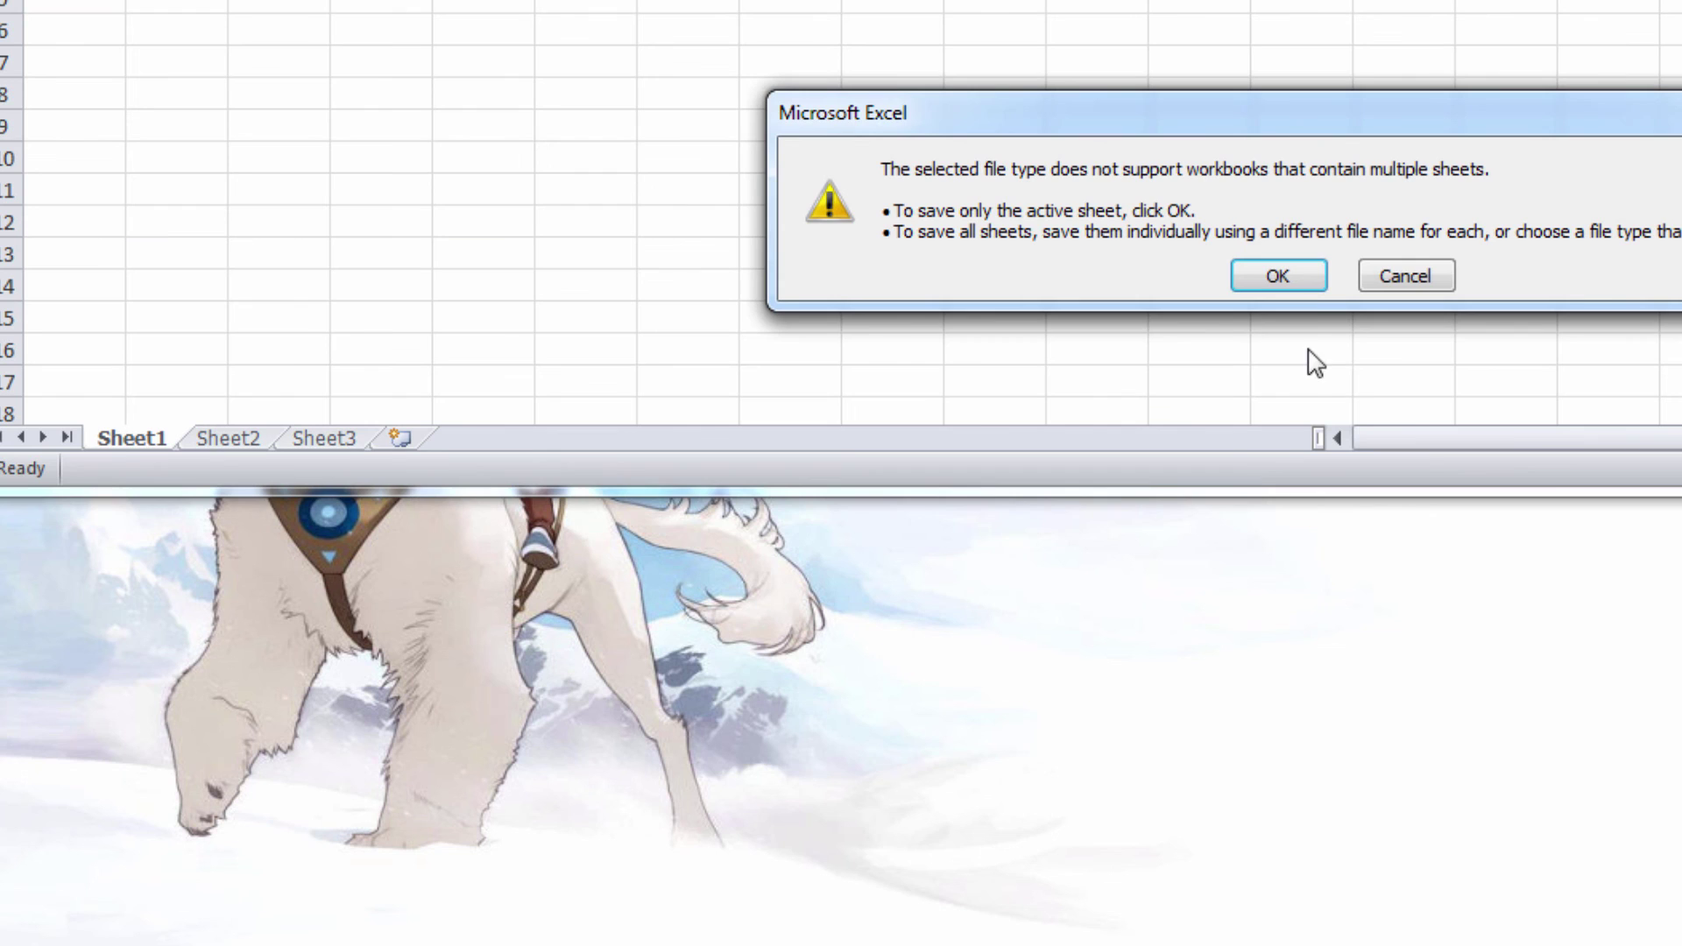
{"action": "left_click", "coordinate": [1286, 289]}
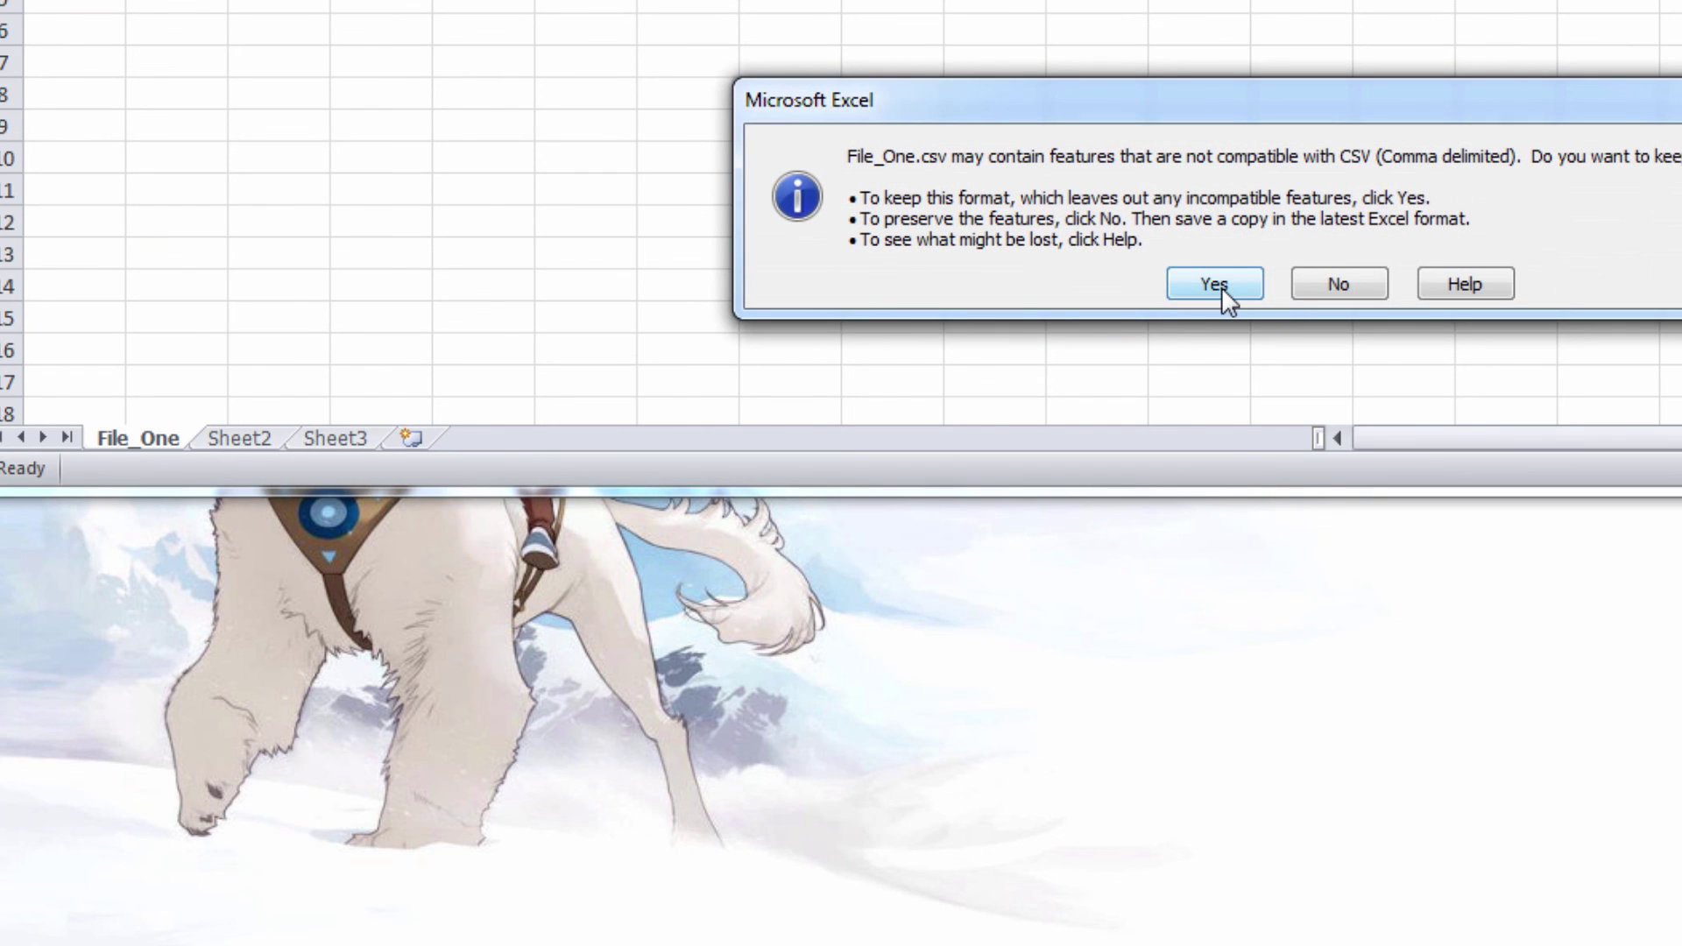
{"action": "left_click", "coordinate": [1221, 287]}
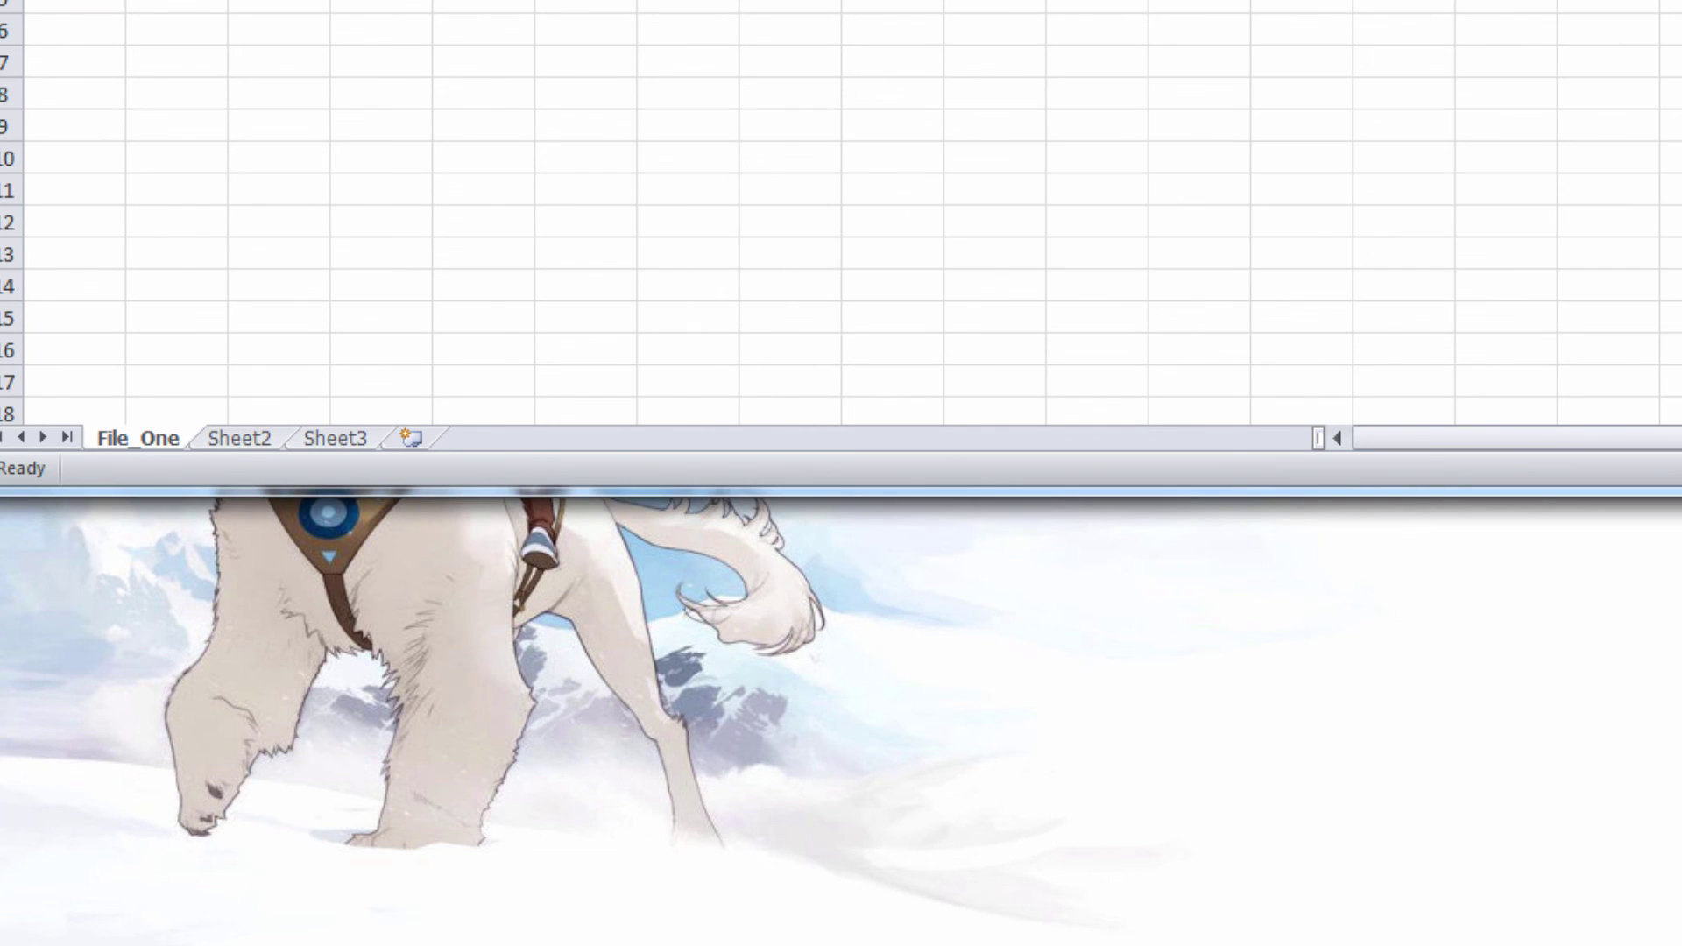
Step: Save the File_One workbook as File_One.xls in Excel 97-2003 Workbook format
{"action": "key", "text": "alt+f"}
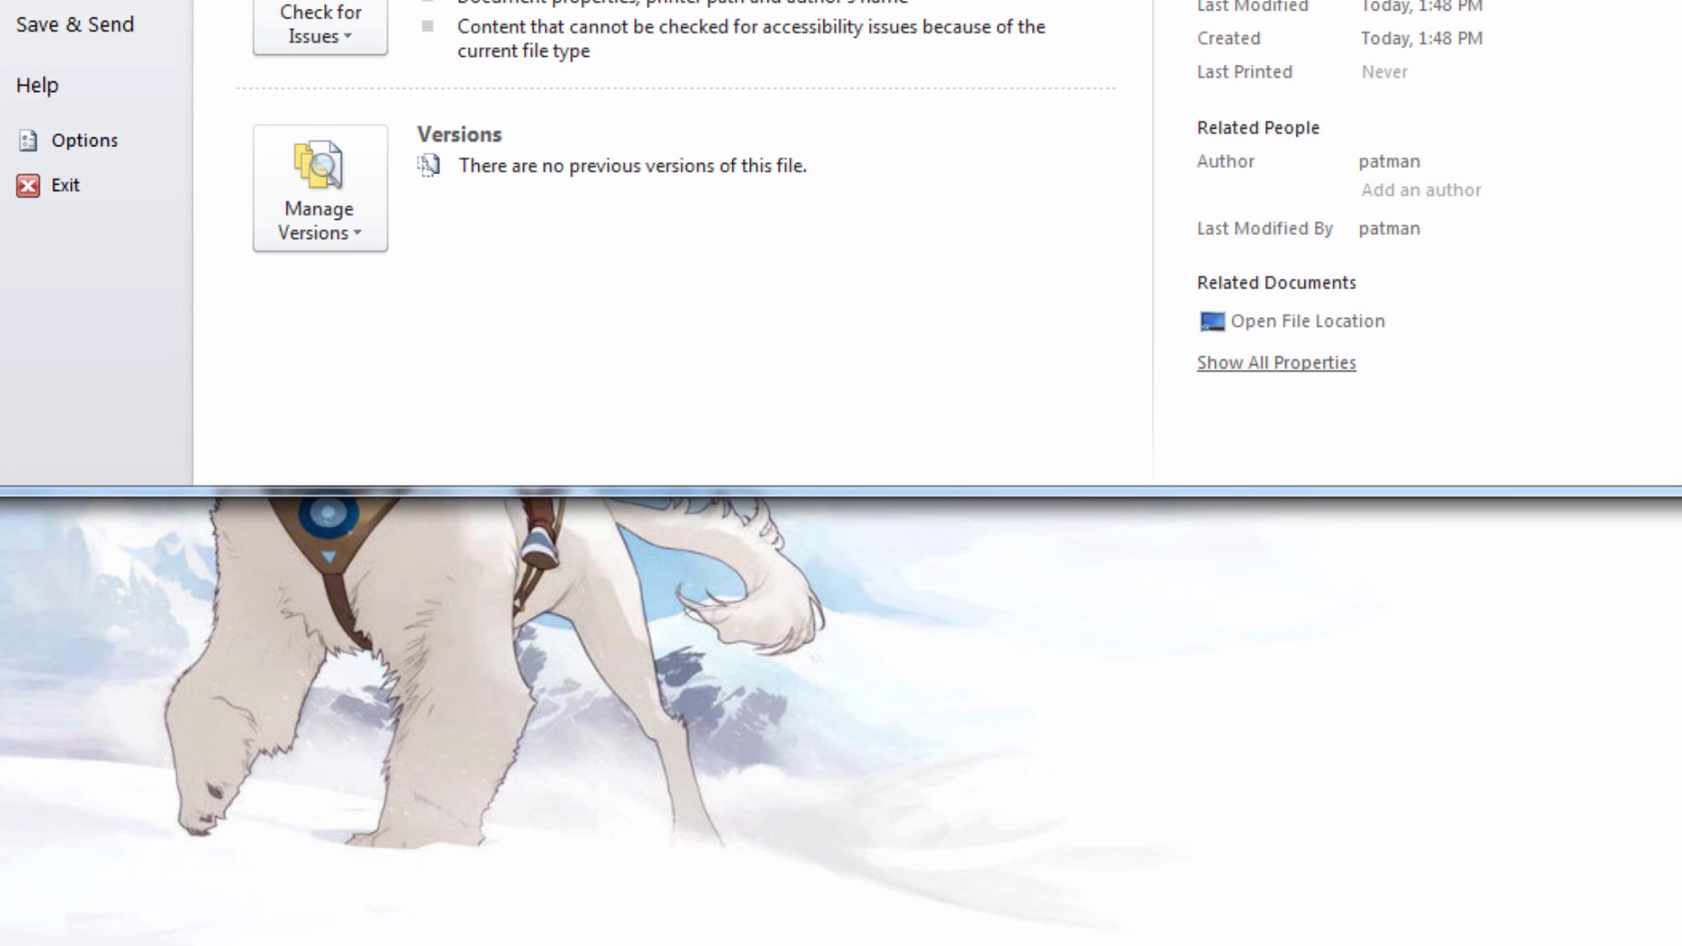
{"action": "key", "text": "Escape"}
{"action": "key", "text": "F12"}
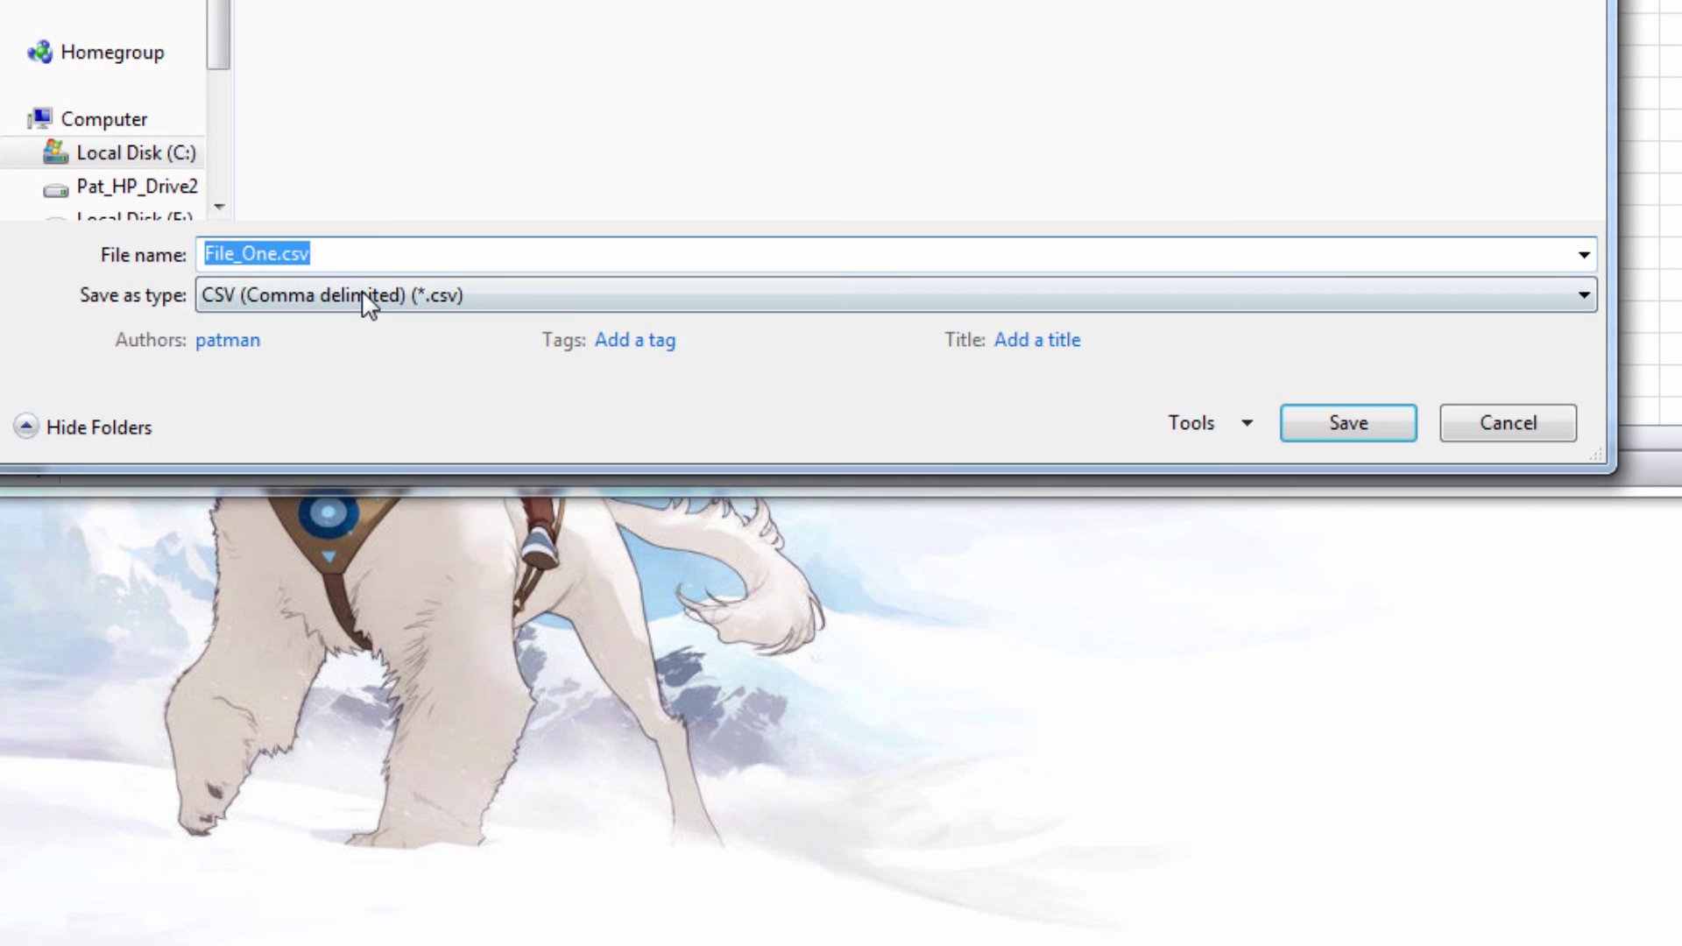
{"action": "left_click", "coordinate": [365, 298]}
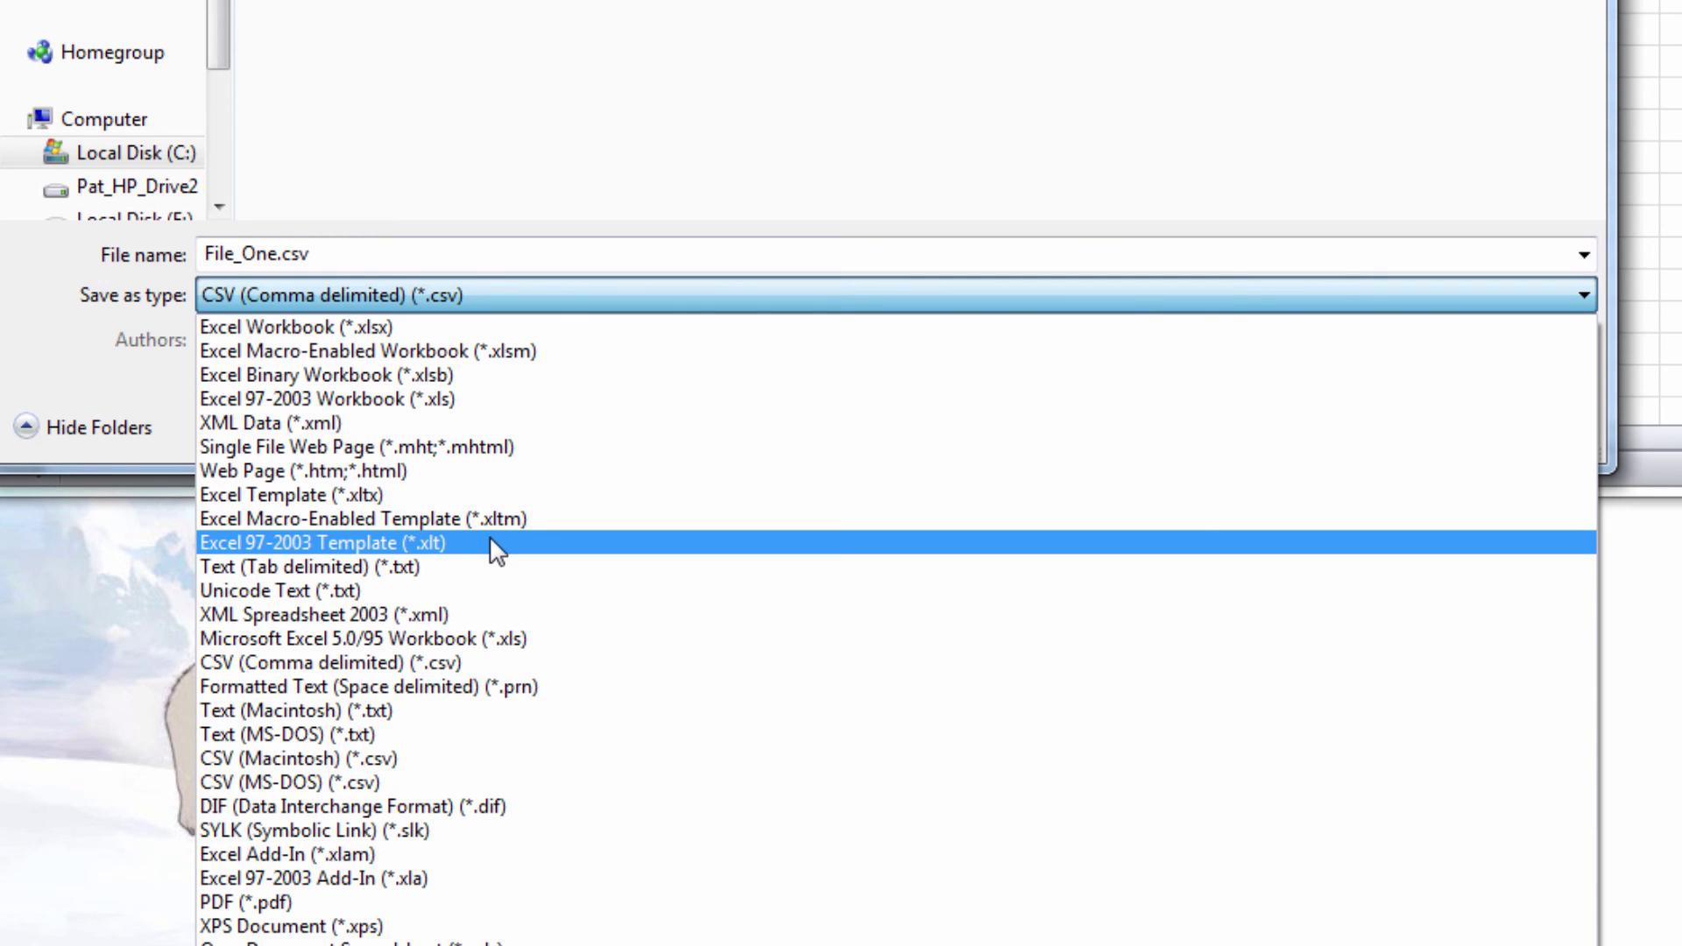
{"action": "left_click", "coordinate": [503, 396]}
{"action": "left_click", "coordinate": [1354, 458]}
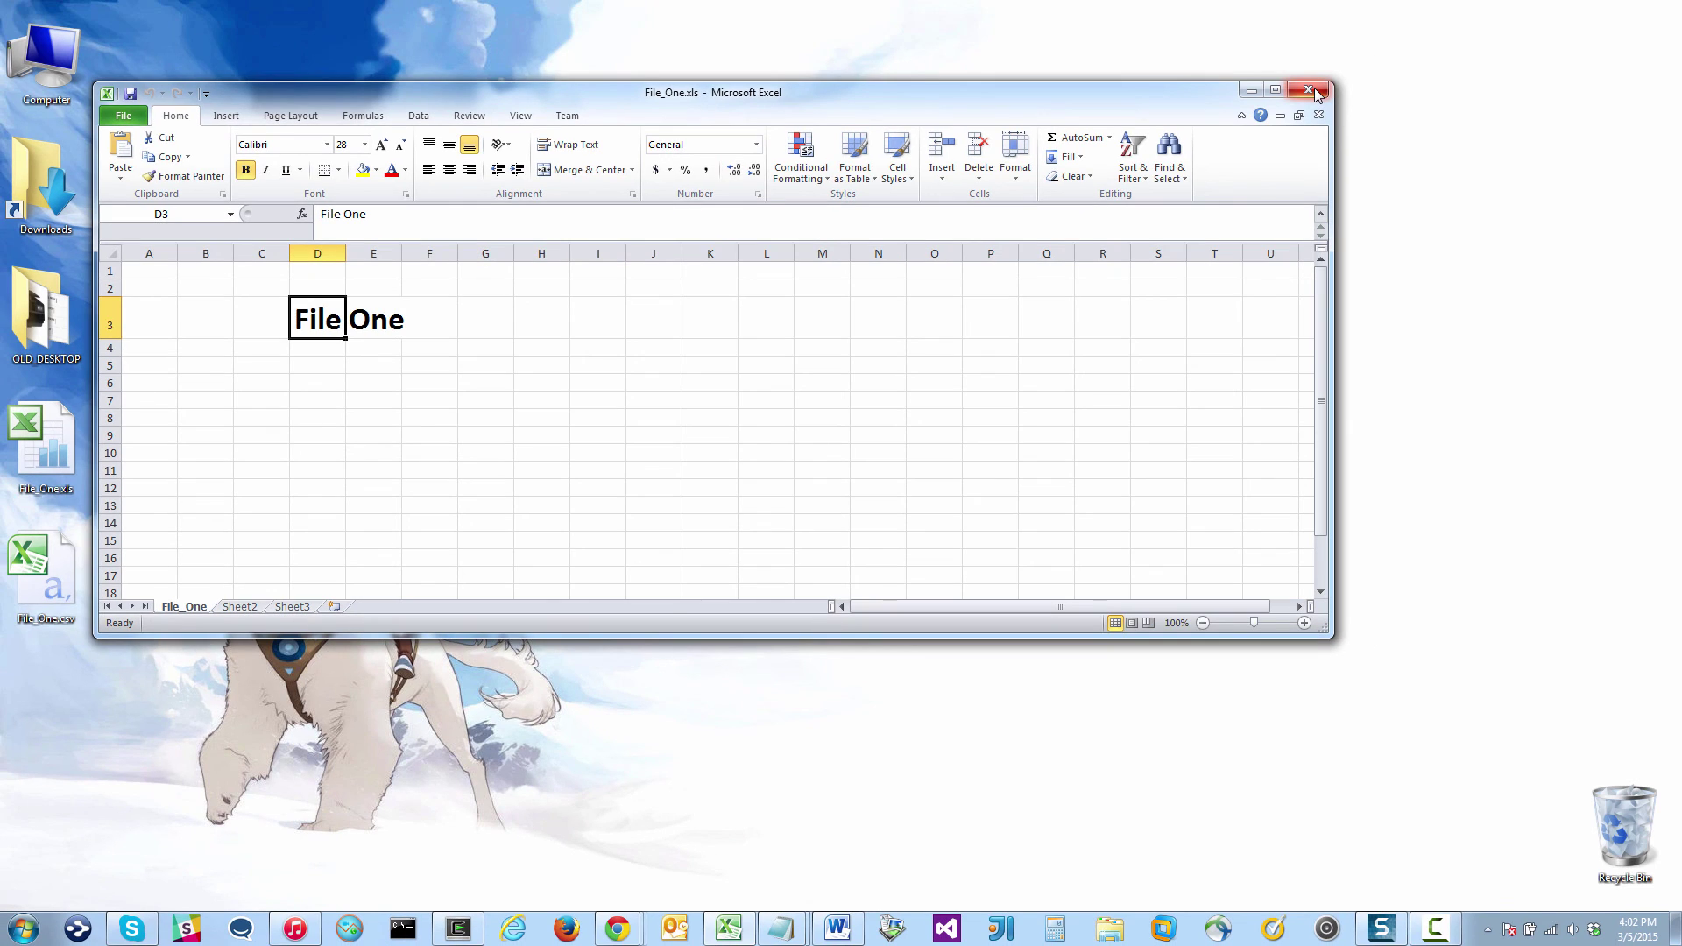
Step: Close the File_One workbook and arrange its three files in one desktop column, with File_Two.xlsx level with File_One.xlsx in a second column
{"action": "left_click", "coordinate": [1317, 91]}
{"action": "left_click_drag", "start_coordinate": [11, 473], "coordinate": [606, 451]}
{"action": "left_click_drag", "start_coordinate": [9, 589], "coordinate": [568, 587]}
{"action": "left_click_drag", "start_coordinate": [744, 326], "coordinate": [561, 330]}
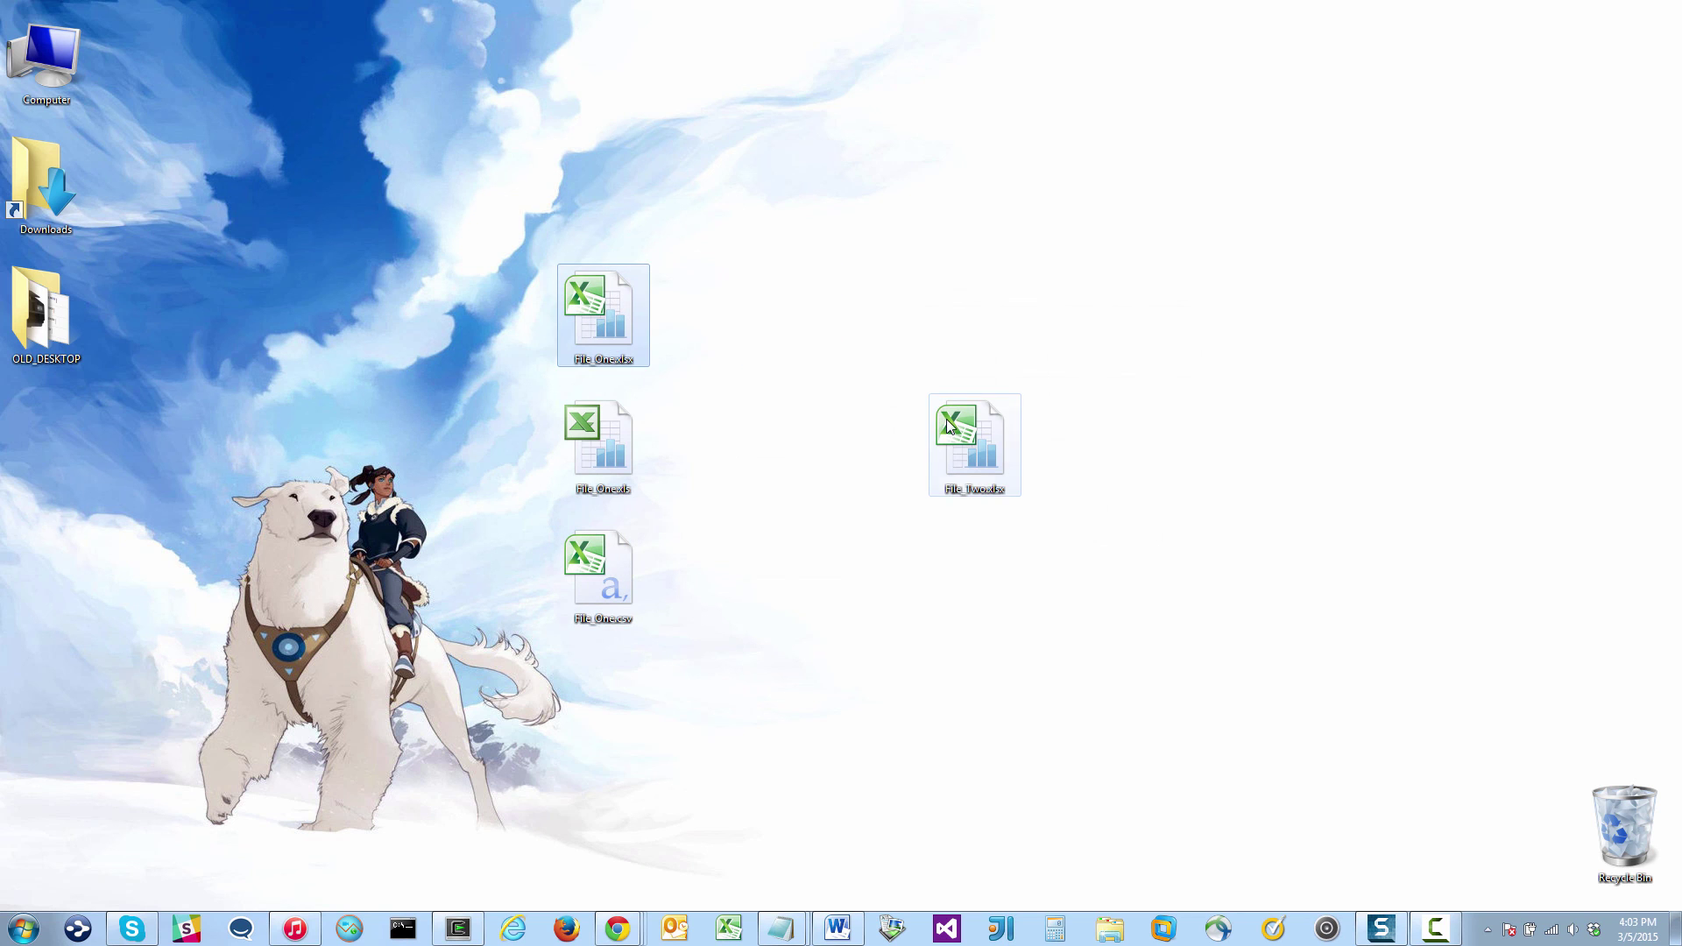
{"action": "left_click_drag", "start_coordinate": [981, 434], "coordinate": [906, 301]}
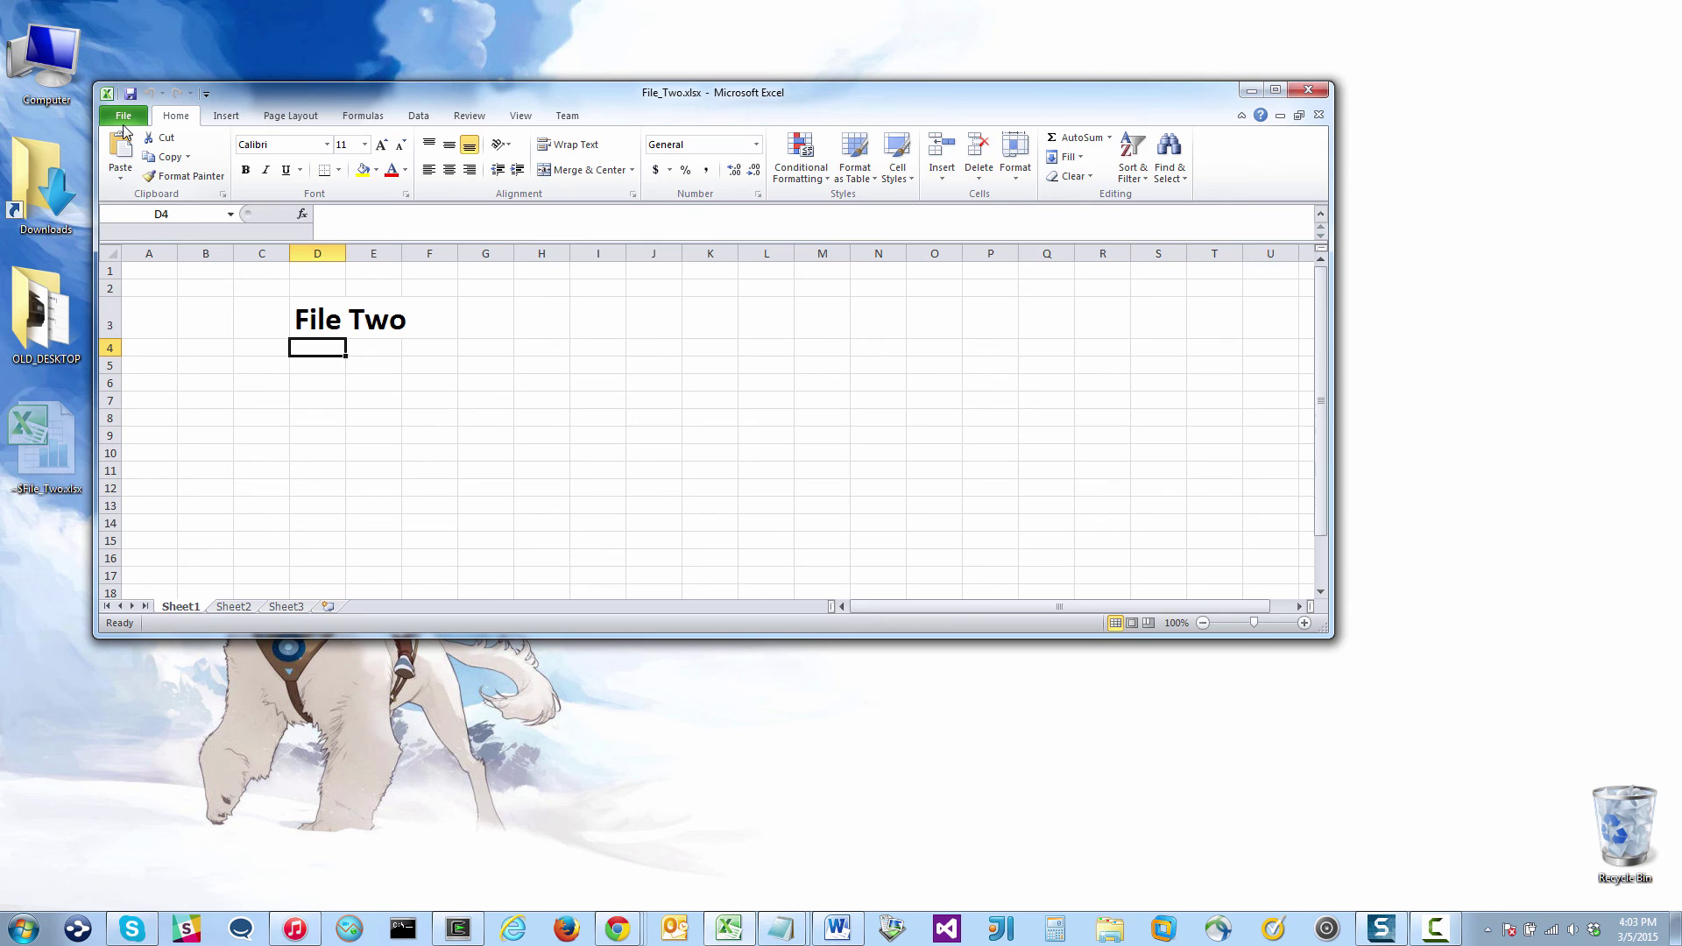
Step: Save the File_Two workbook as File_Two.xls in Excel 97-2003 Workbook format
{"action": "left_click", "coordinate": [124, 115]}
{"action": "left_click", "coordinate": [184, 195]}
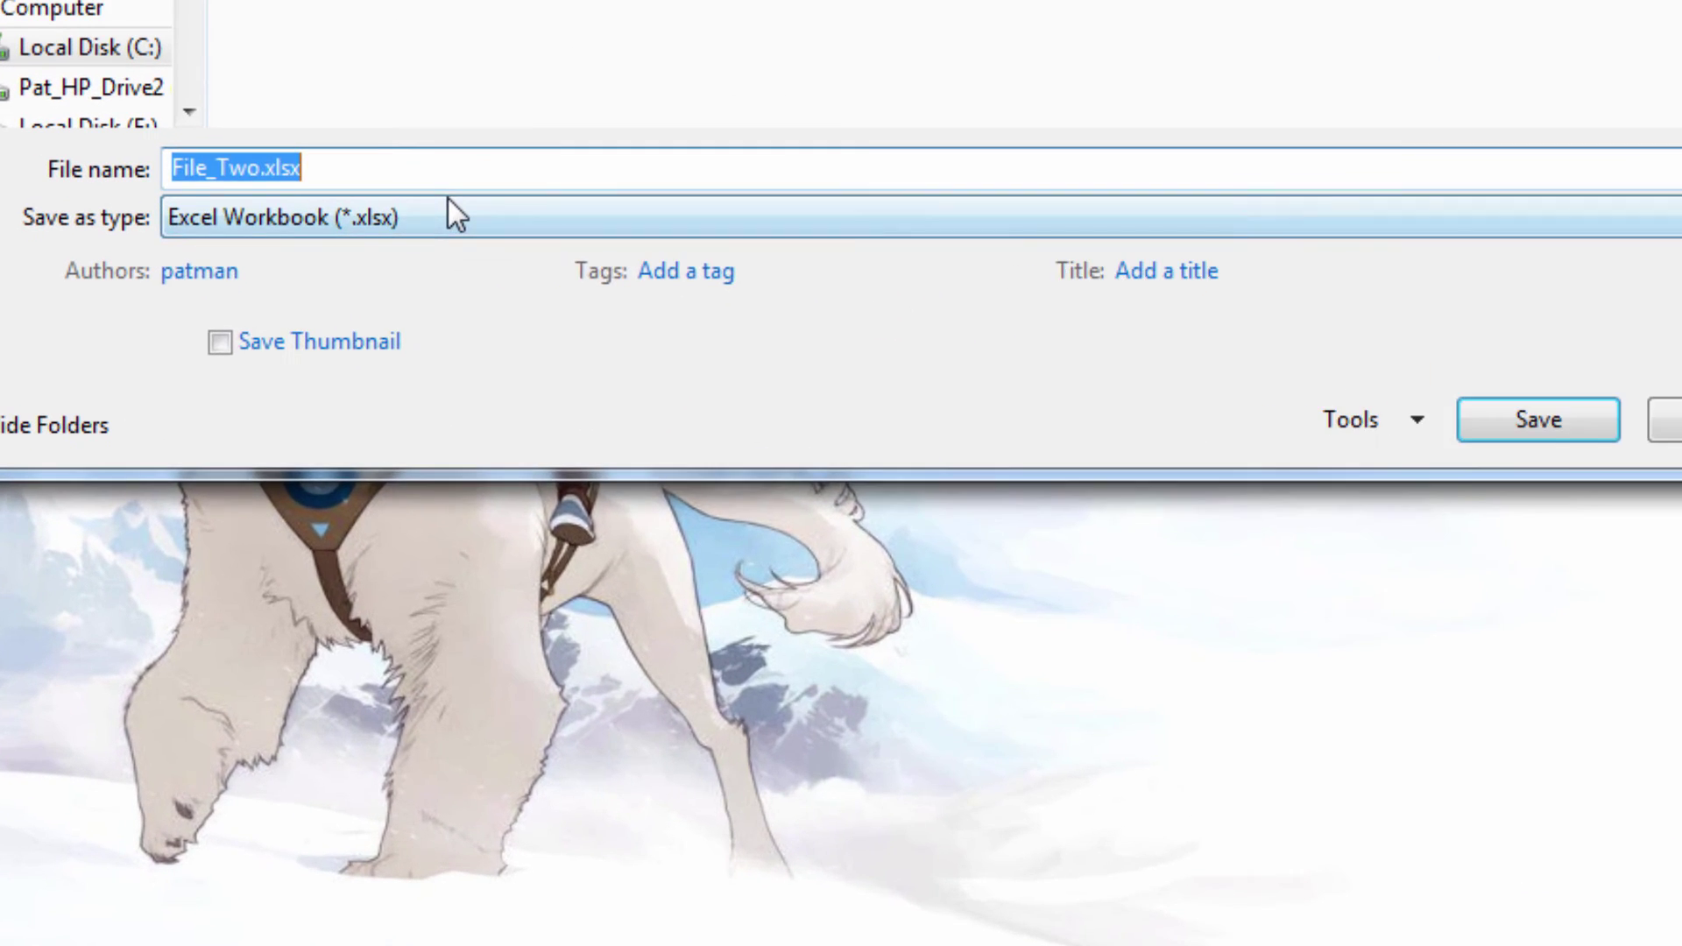
{"action": "left_click", "coordinate": [339, 524]}
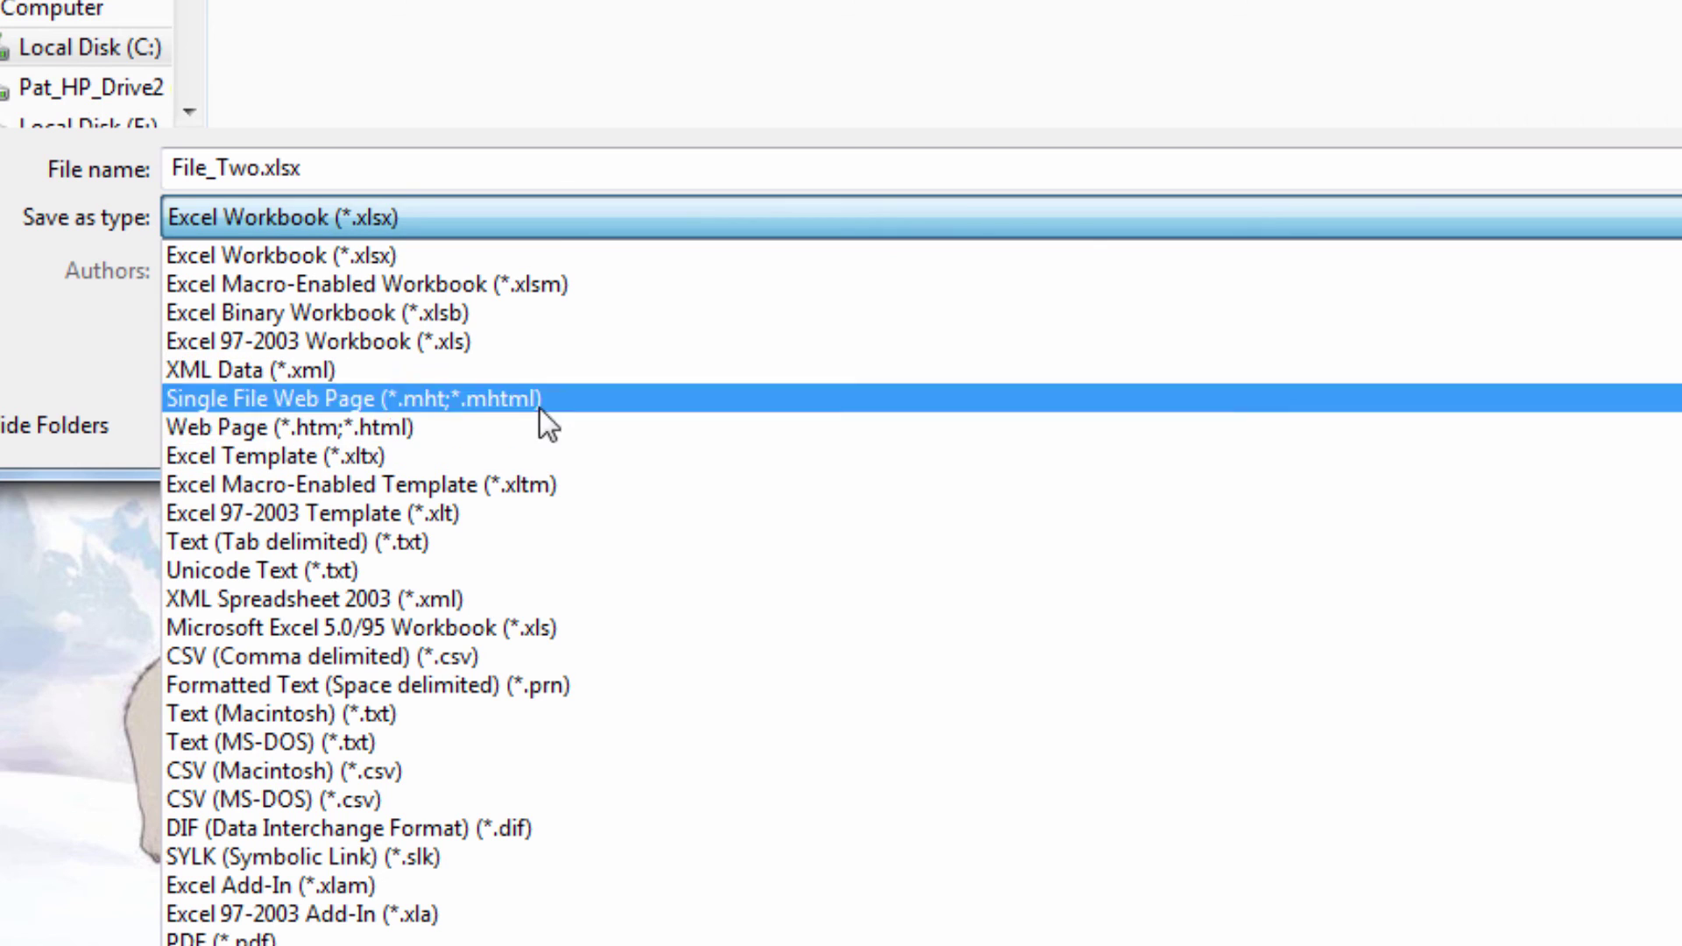
{"action": "left_click", "coordinate": [550, 343]}
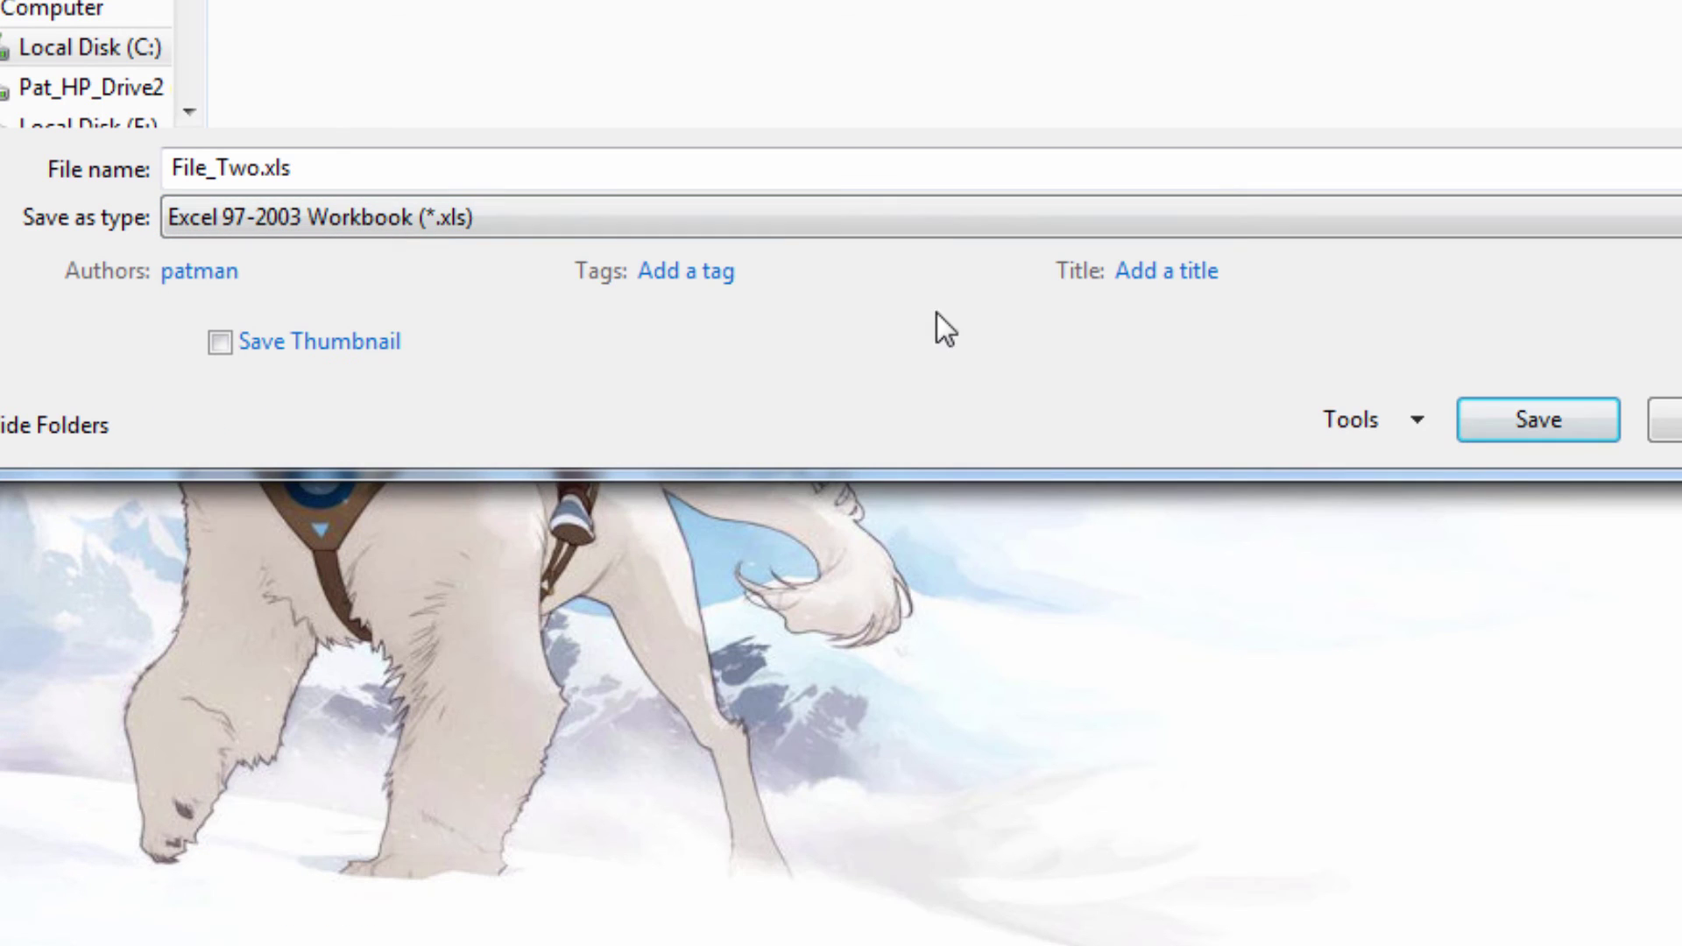
{"action": "left_click", "coordinate": [1517, 431]}
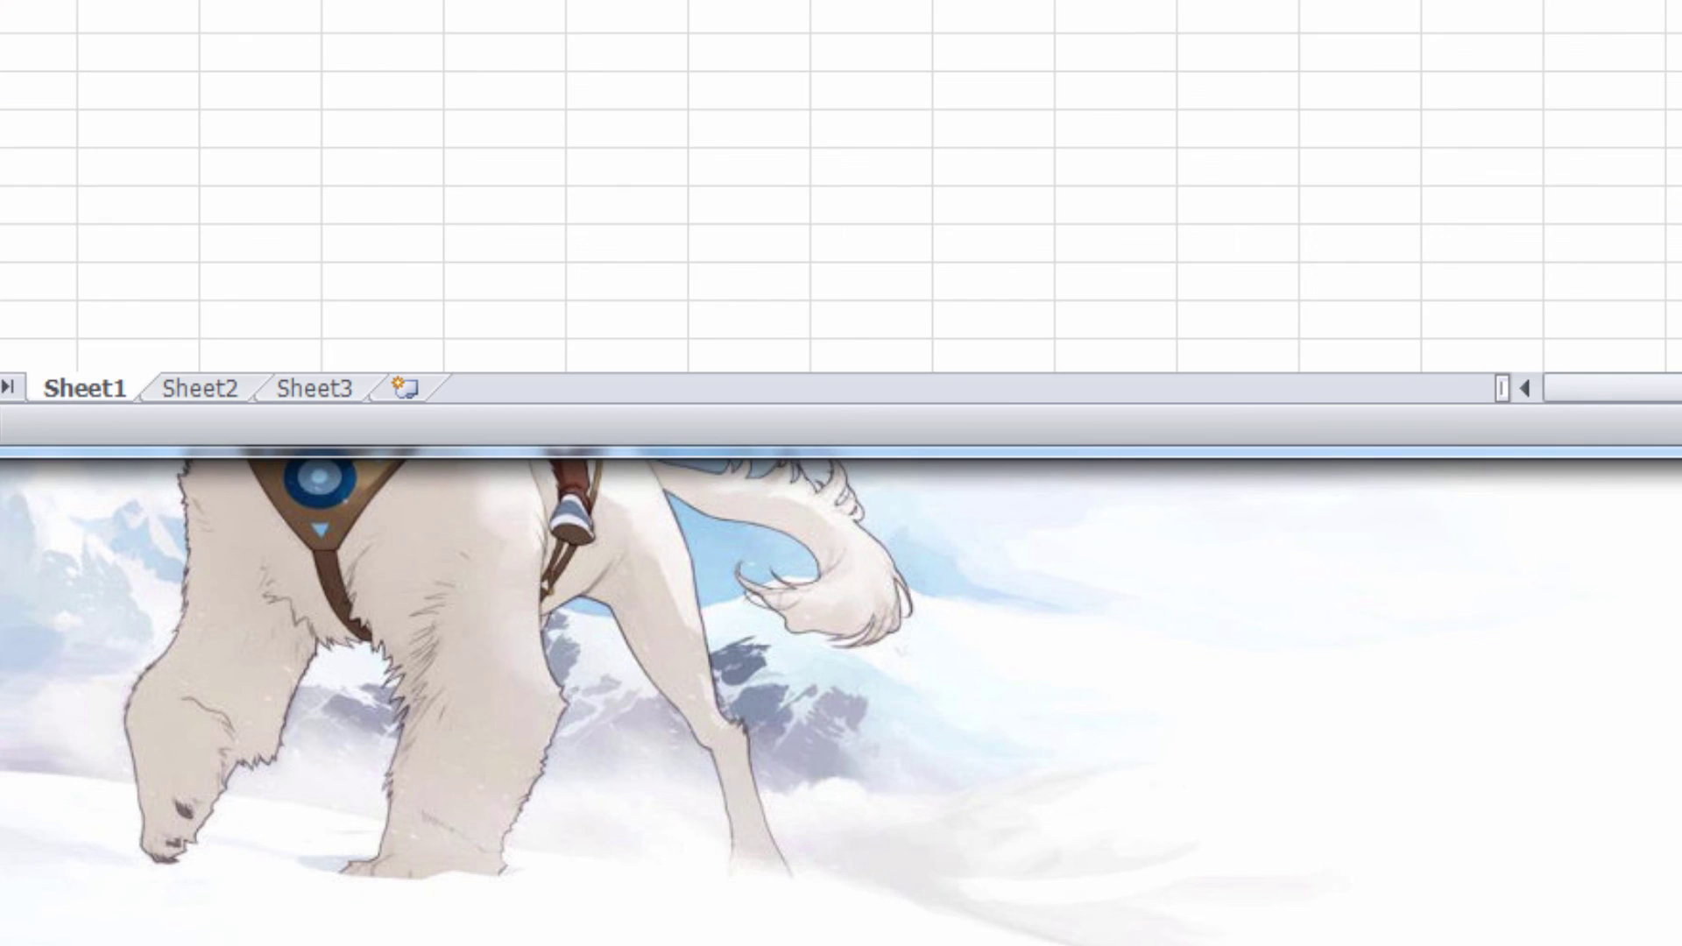
Step: Save the active sheet of the File_Two workbook as File_Two.csv in CSV (MS-DOS) format, keeping that format
{"action": "key", "text": "alt+f"}
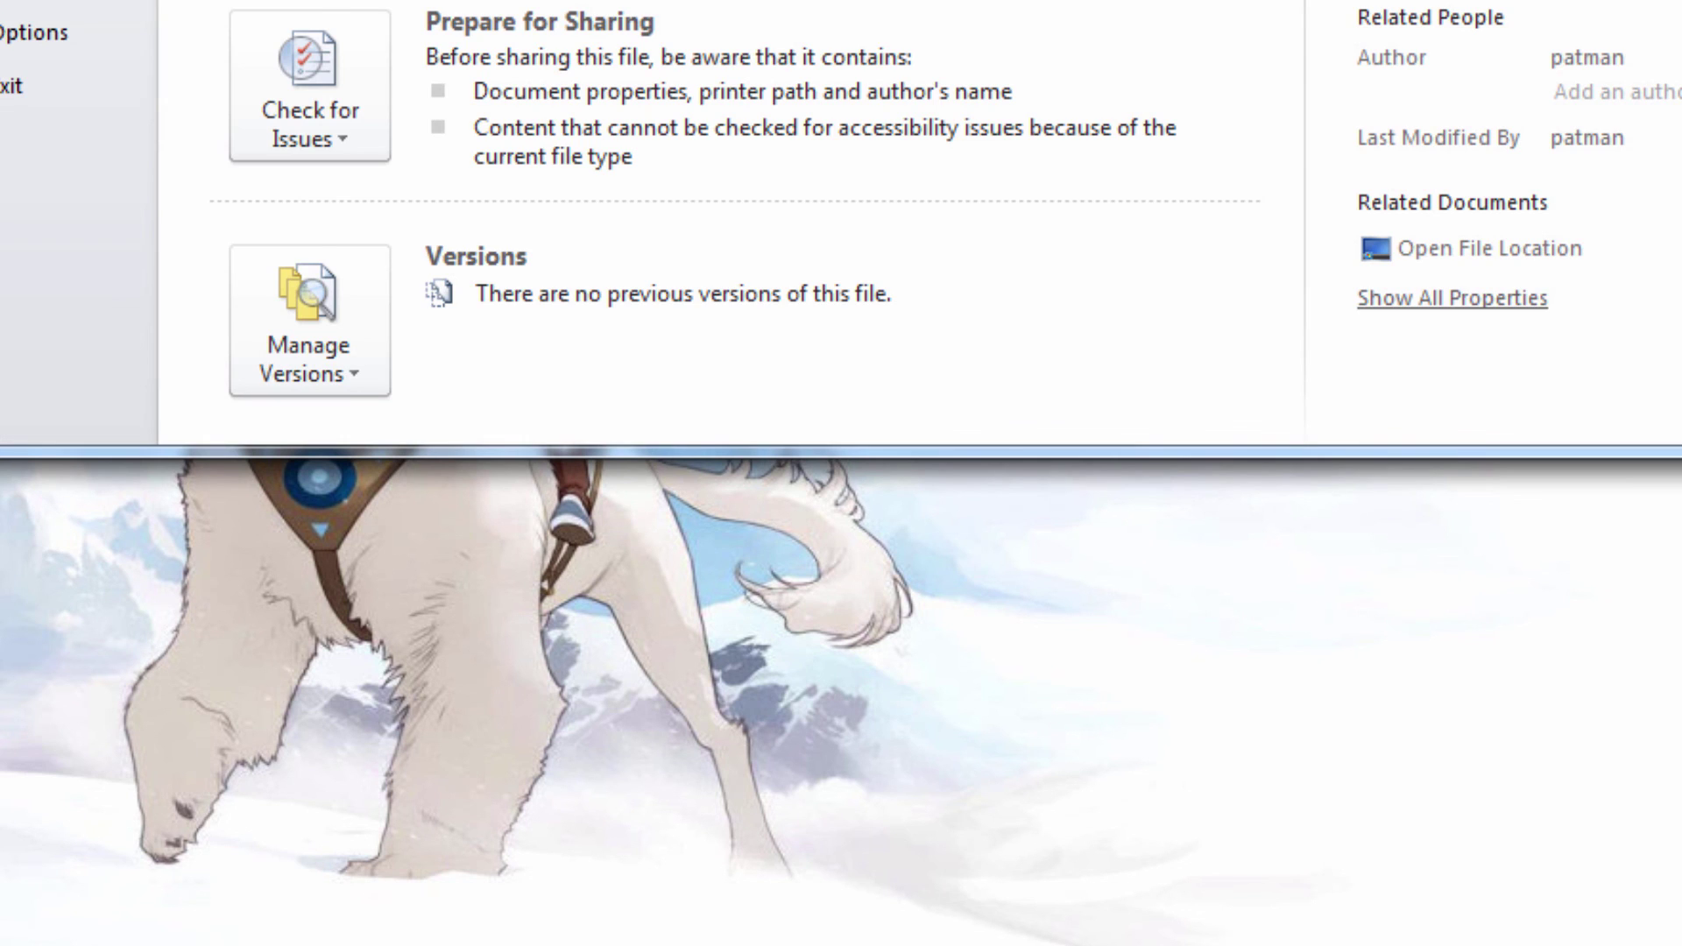
{"action": "key", "text": "F12"}
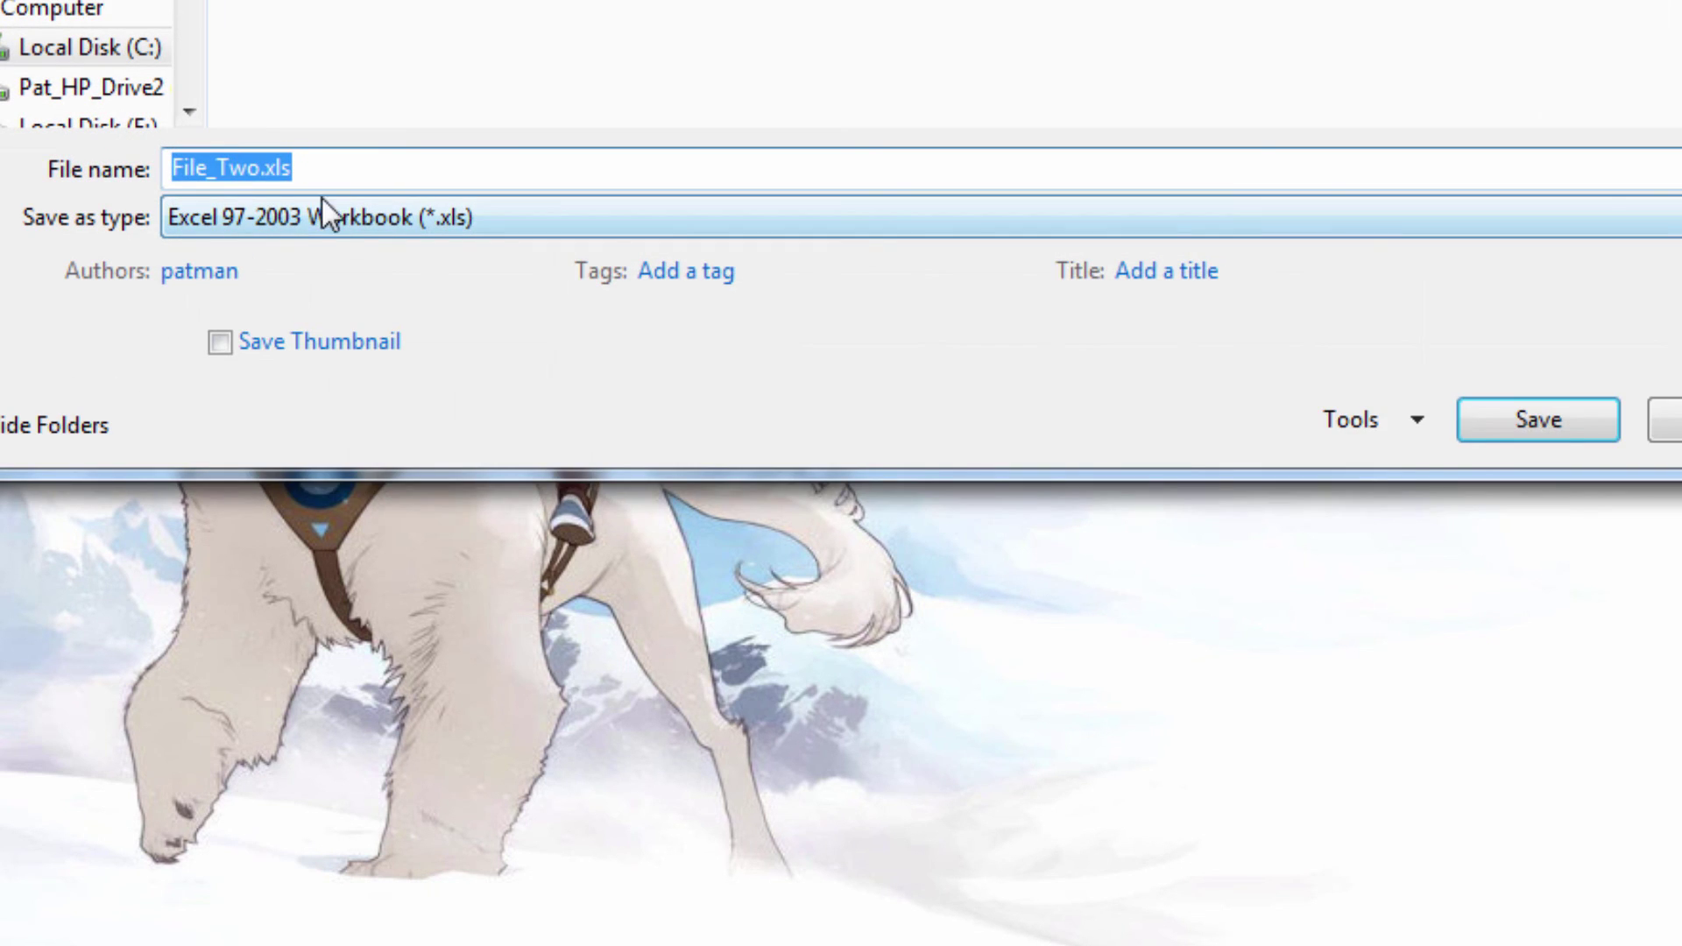
{"action": "left_click", "coordinate": [331, 217]}
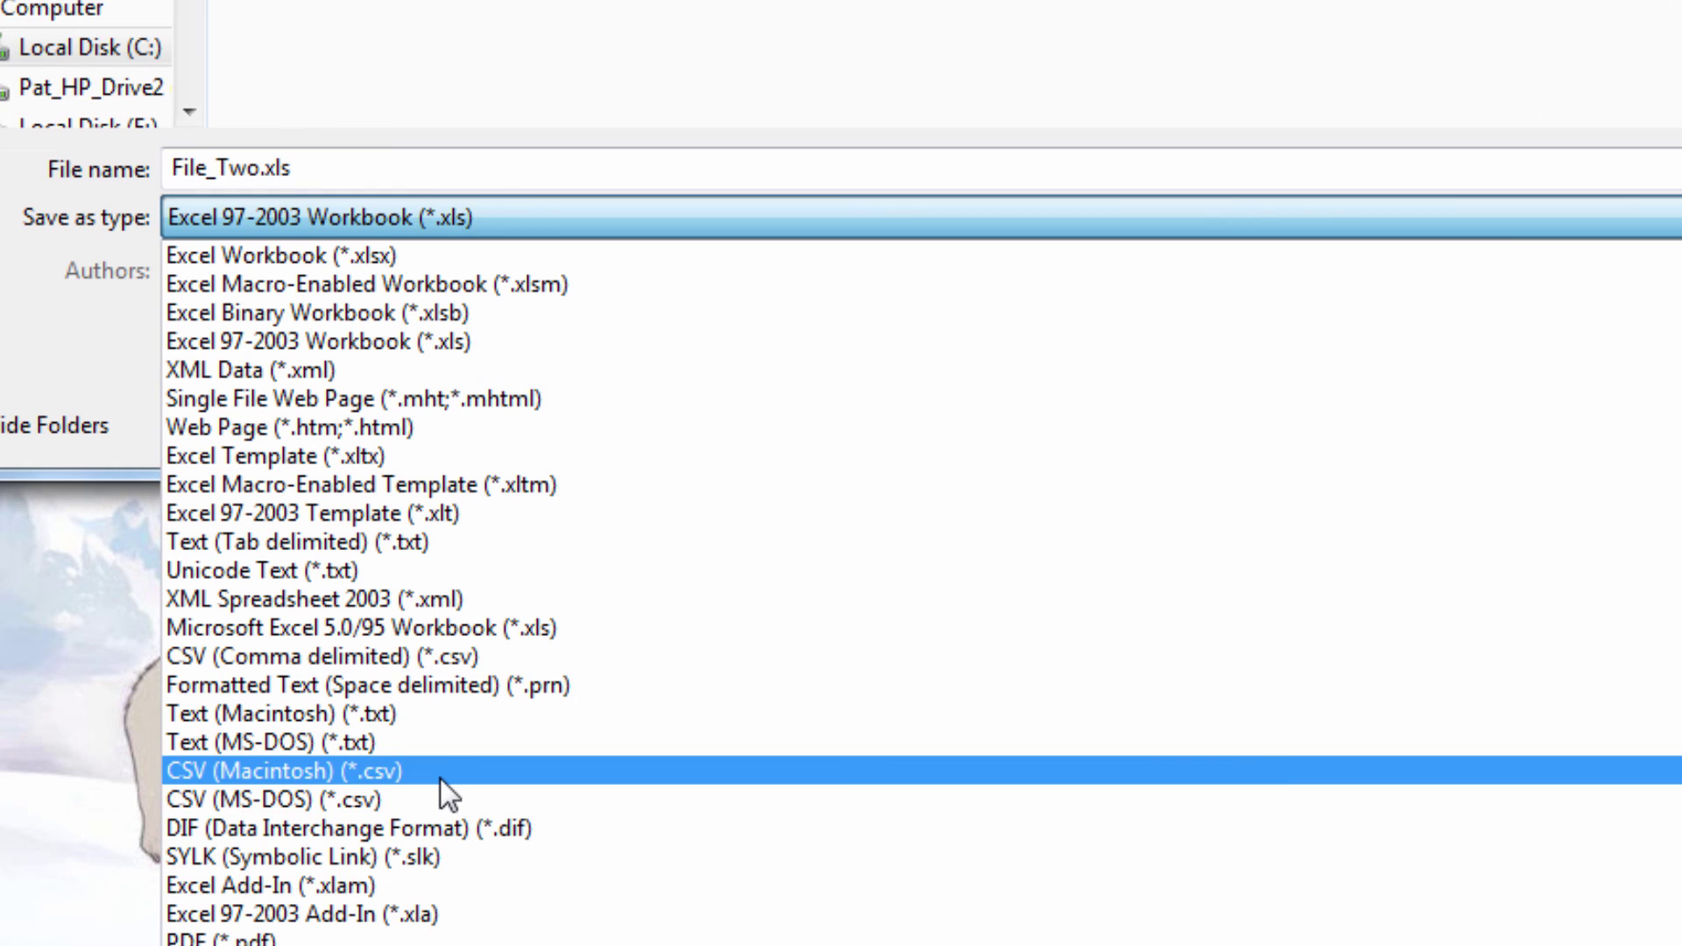
{"action": "left_click", "coordinate": [450, 799]}
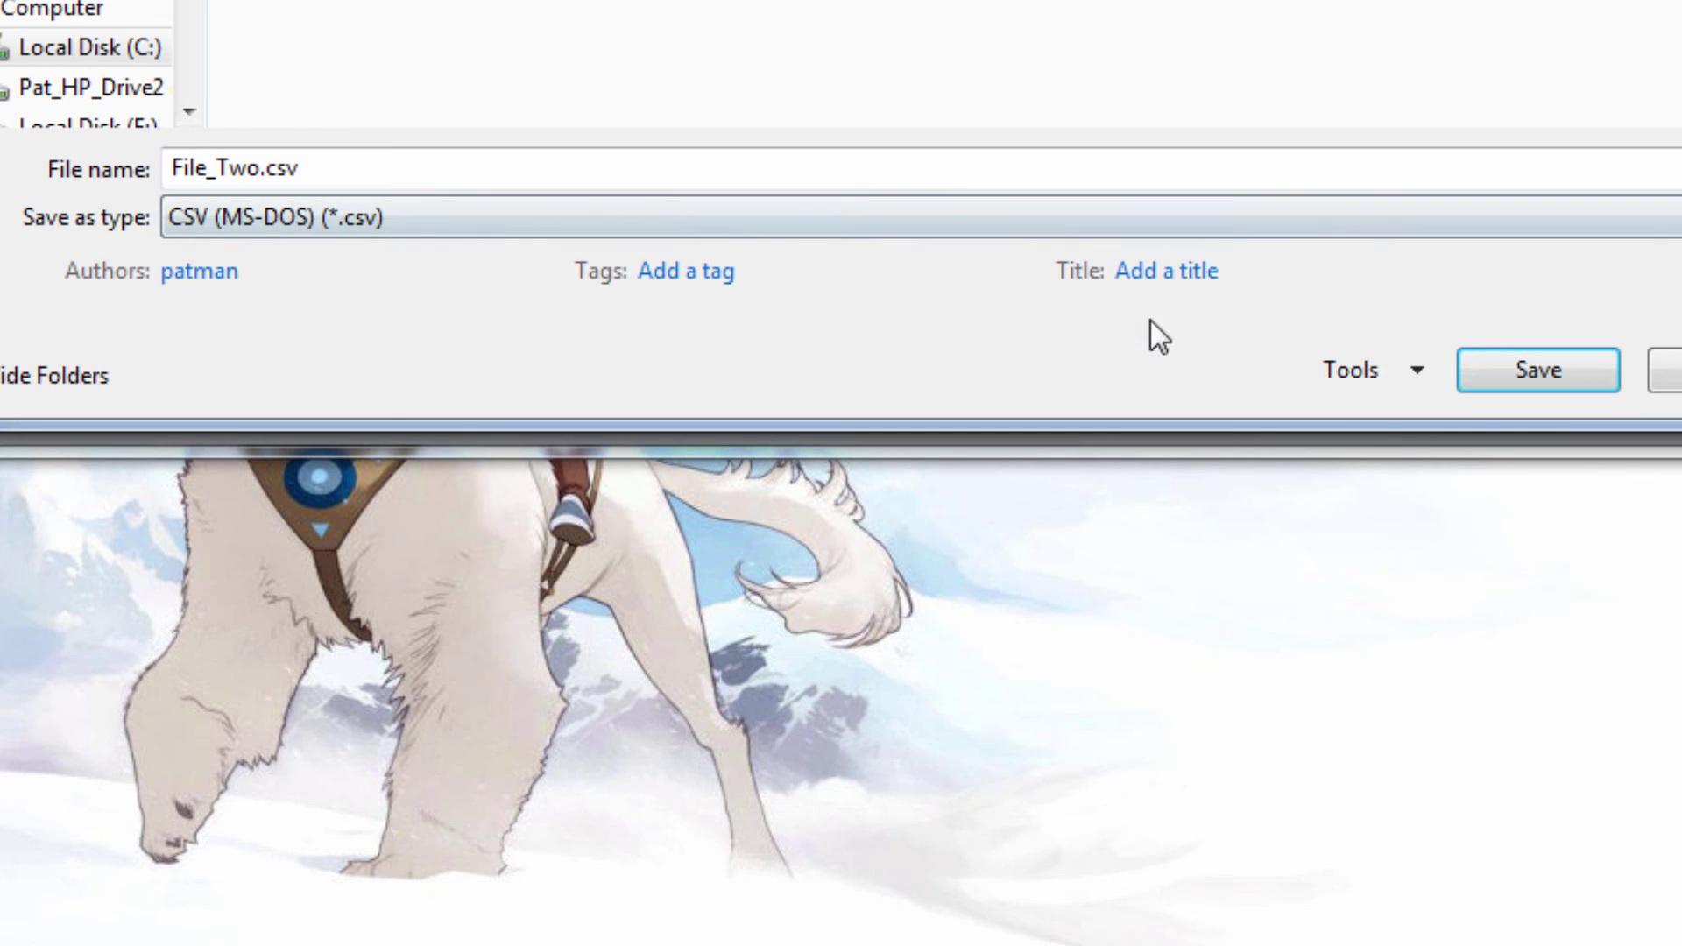
{"action": "left_click", "coordinate": [1586, 391]}
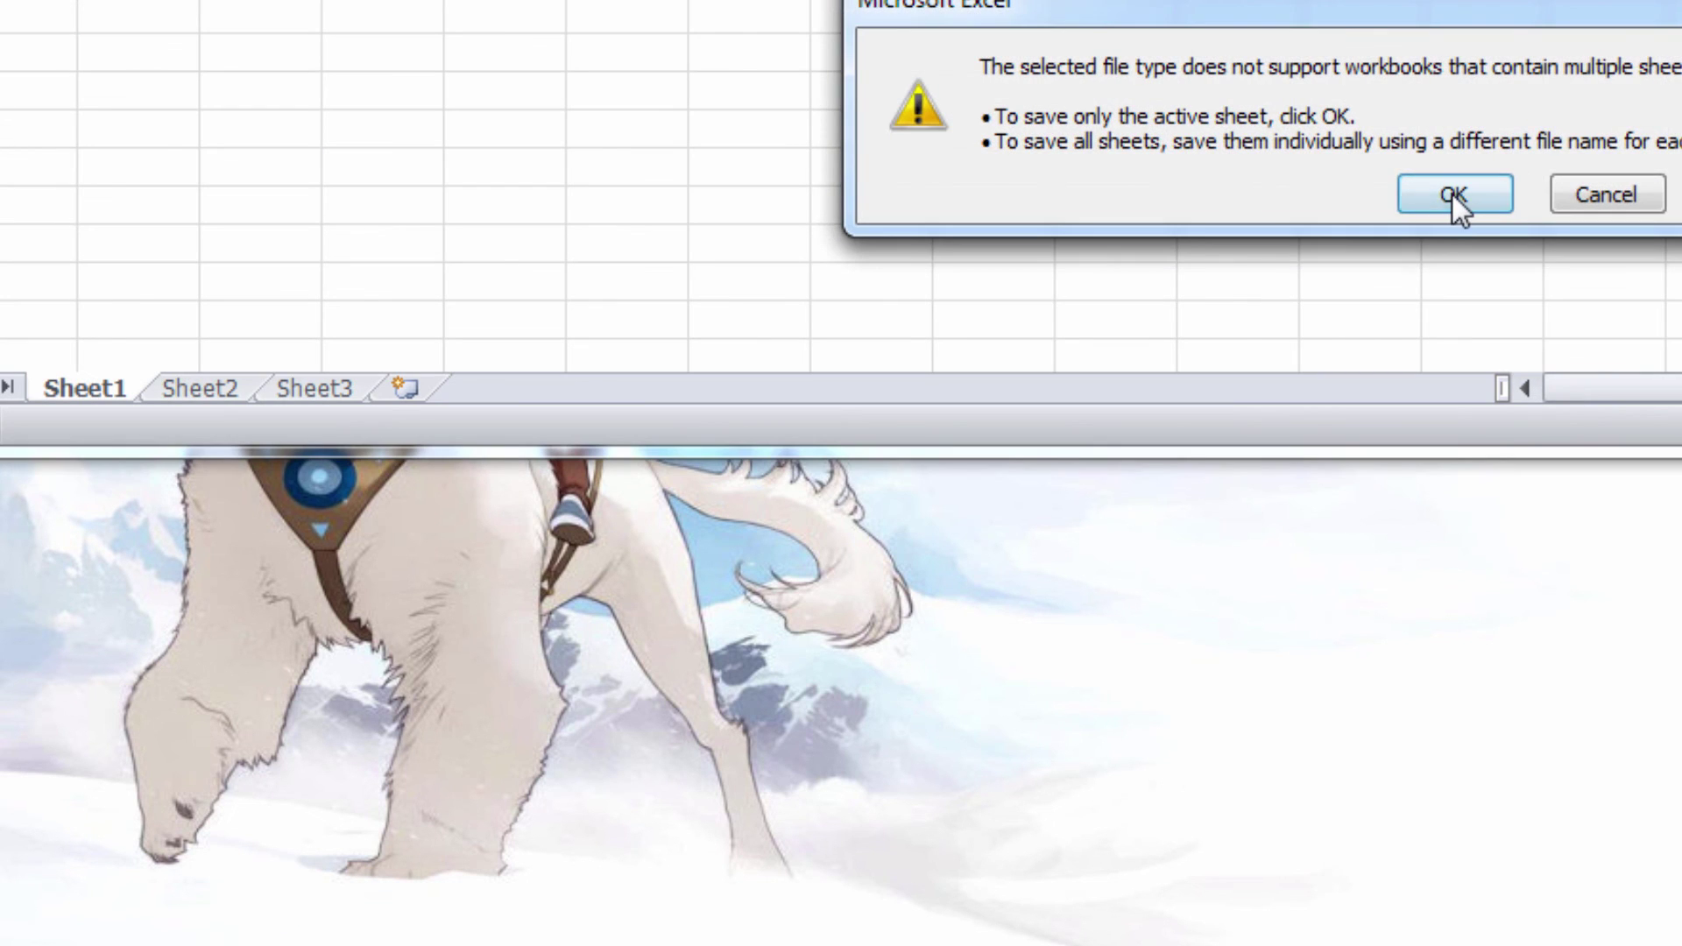
{"action": "left_click", "coordinate": [1452, 193]}
{"action": "left_click", "coordinate": [1379, 197]}
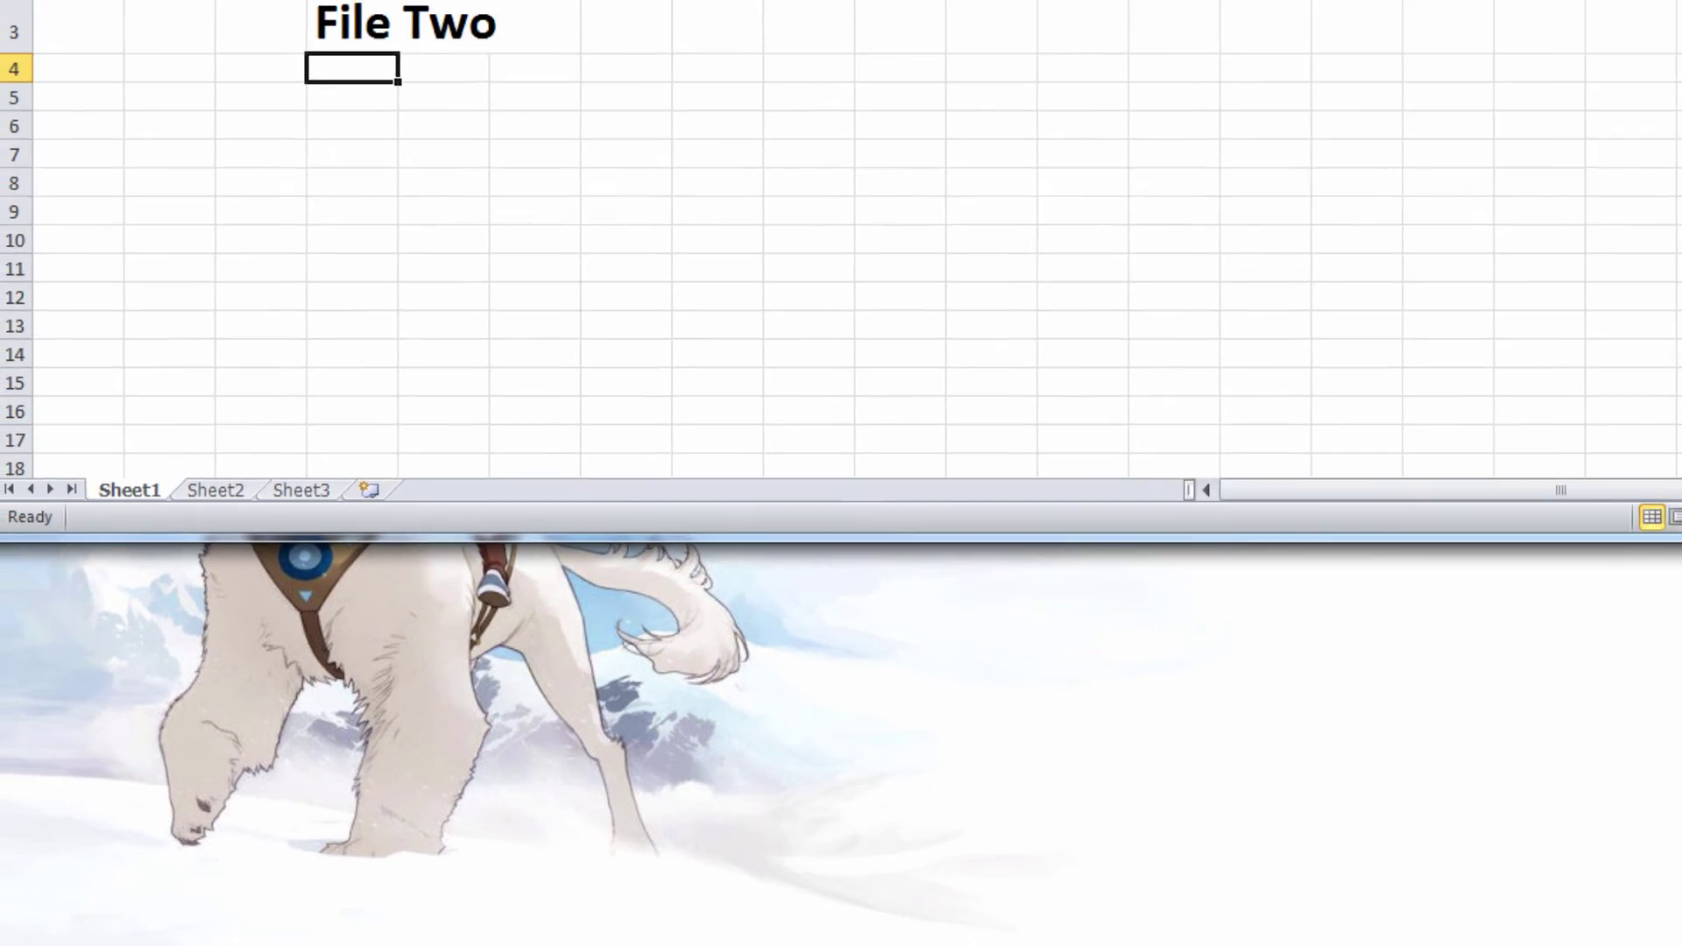
Step: Close File_Two.csv without saving changes and line up the File_Two .xls and .csv files below File_Two.xlsx on the desktop
{"action": "left_click", "coordinate": [1360, 58]}
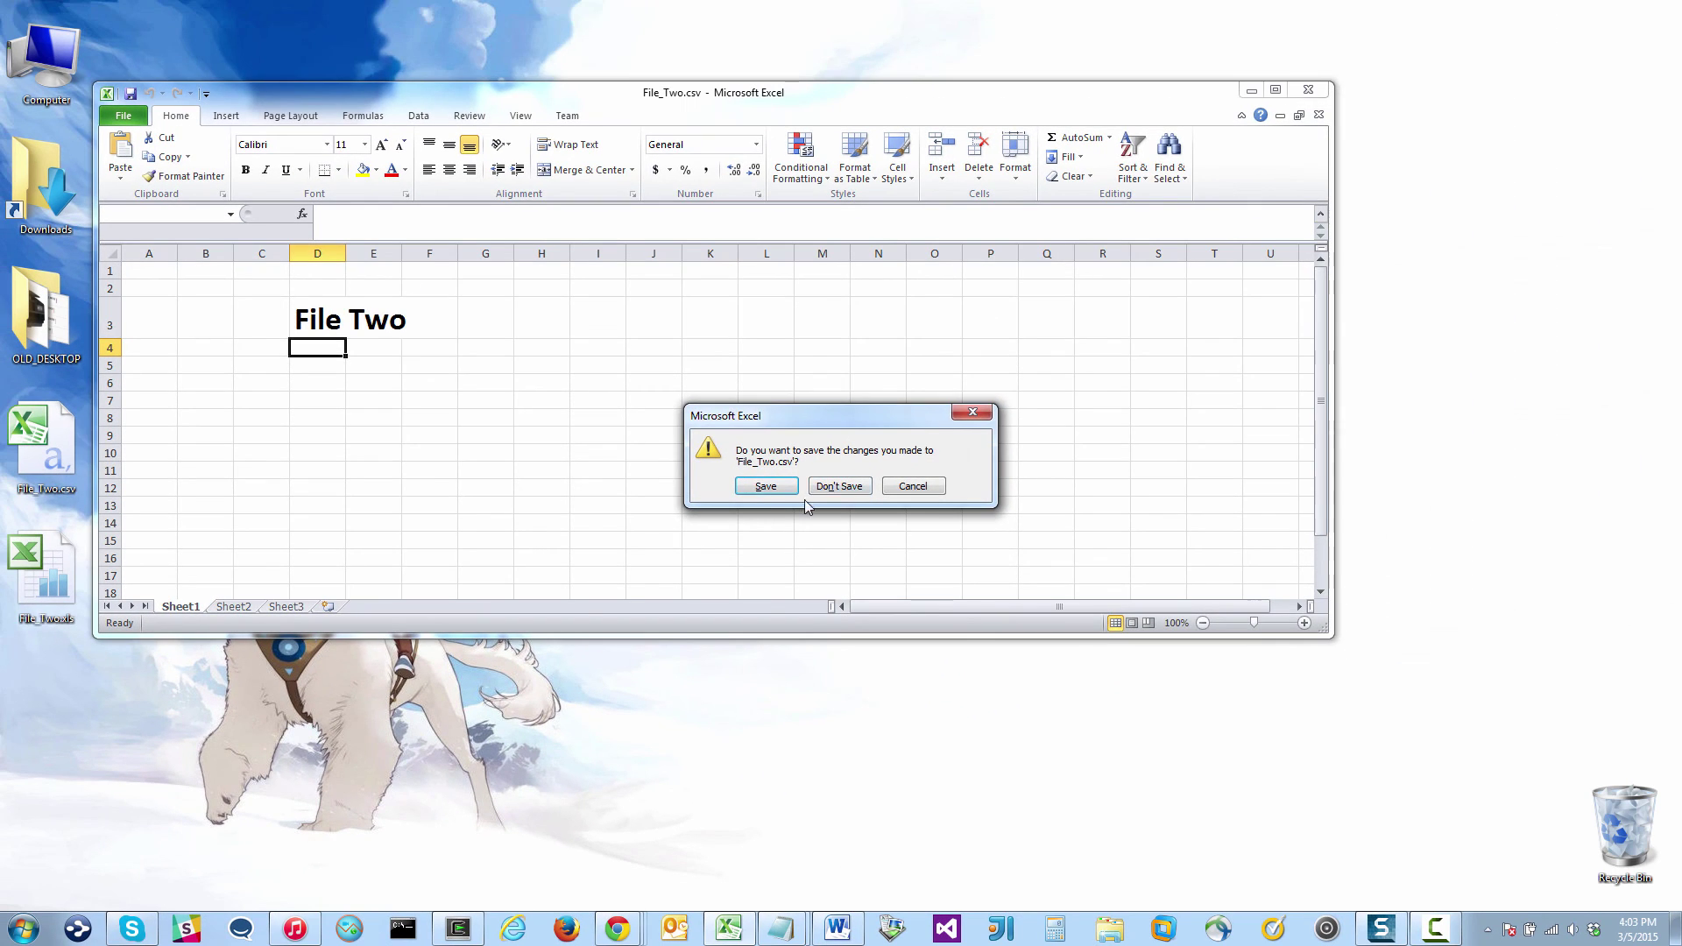
{"action": "left_click", "coordinate": [836, 487]}
{"action": "left_click_drag", "start_coordinate": [46, 447], "coordinate": [907, 568]}
{"action": "left_click_drag", "start_coordinate": [25, 550], "coordinate": [863, 422]}
{"action": "left_click", "coordinate": [741, 356]}
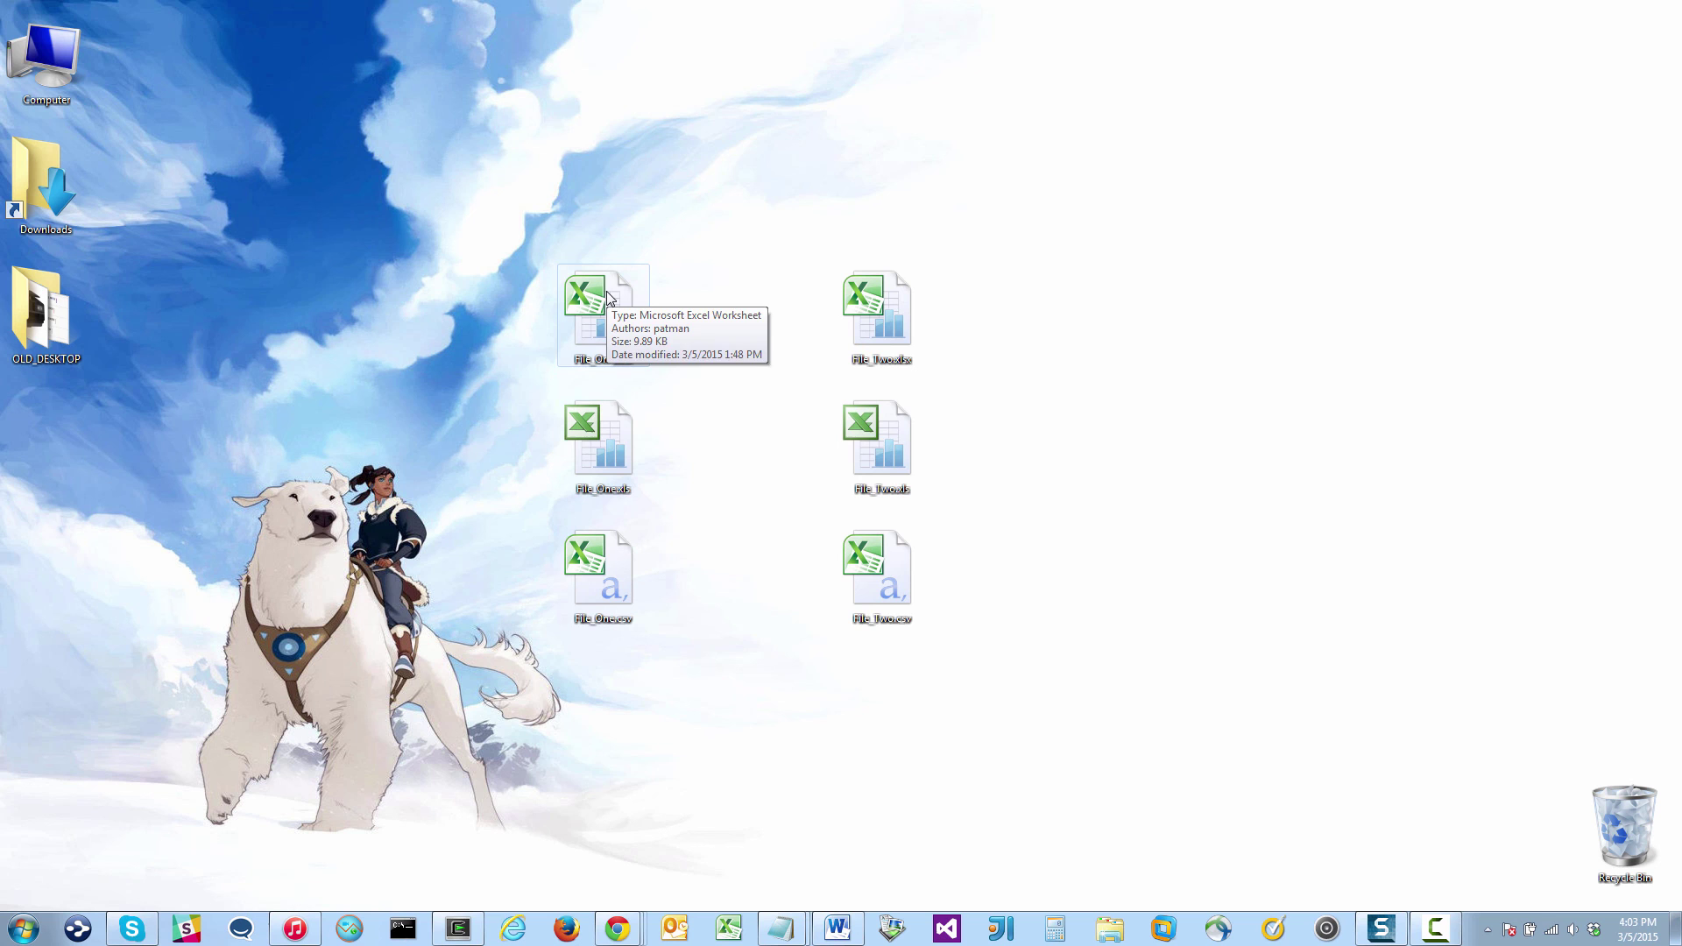
Step: Open File_One.xlsx, move its window down to uncover the desktop files, and open File_Two.xlsx alongside it
{"action": "double_click", "coordinate": [586, 314]}
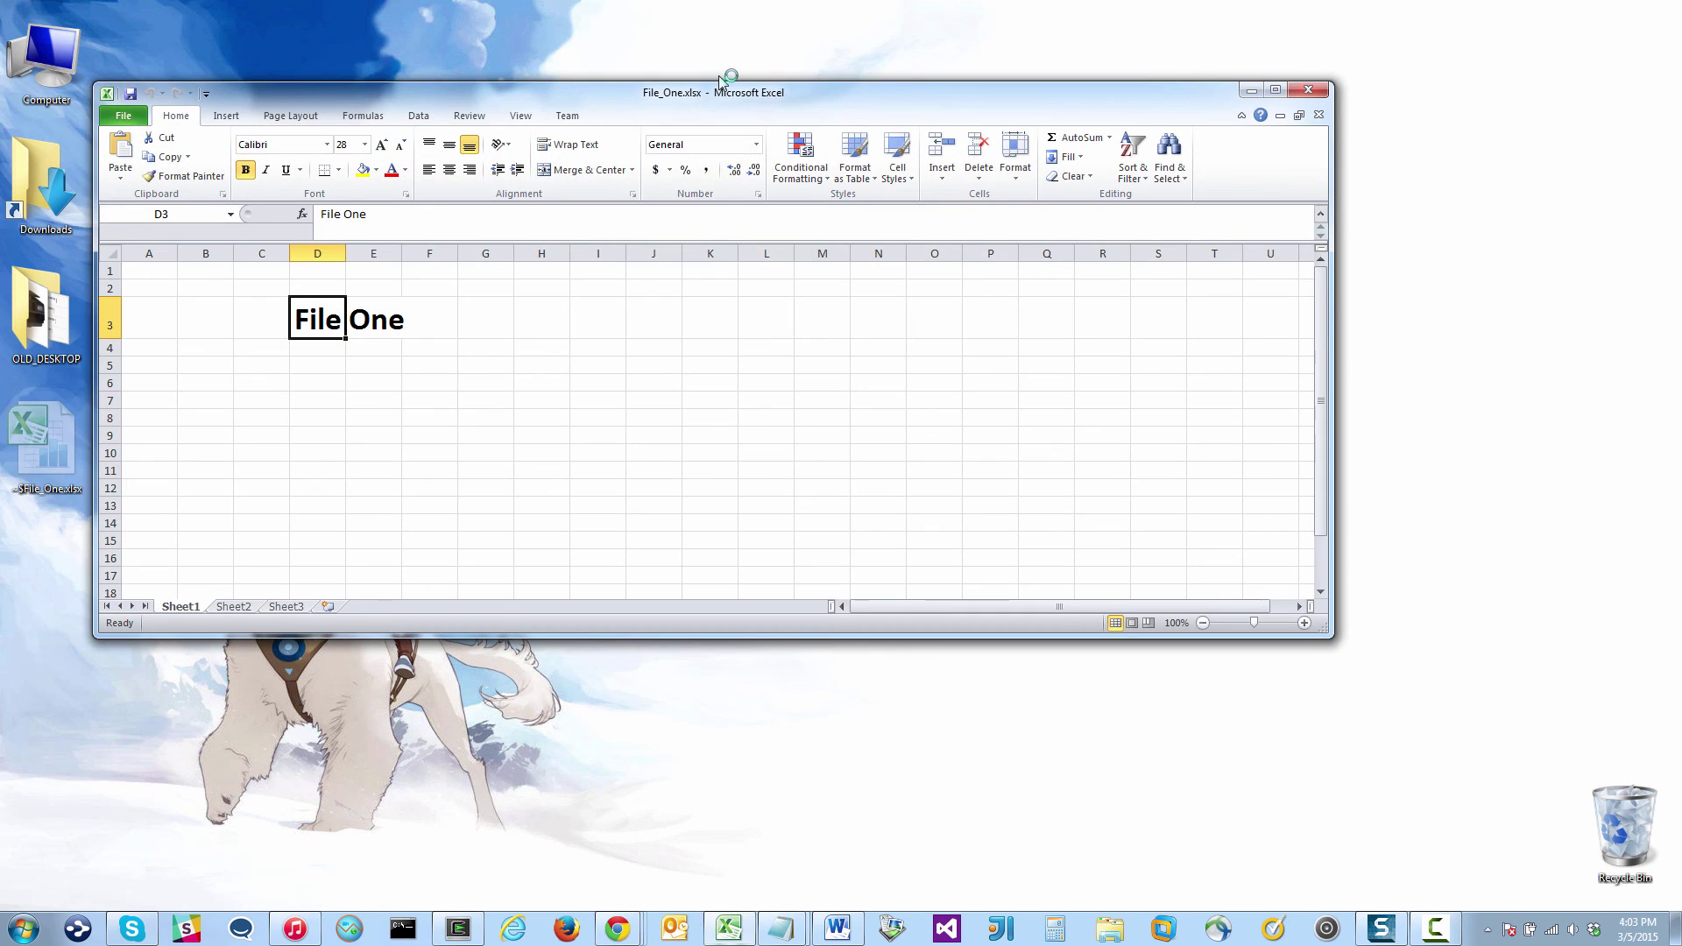
{"action": "left_click_drag", "start_coordinate": [732, 99], "coordinate": [644, 209]}
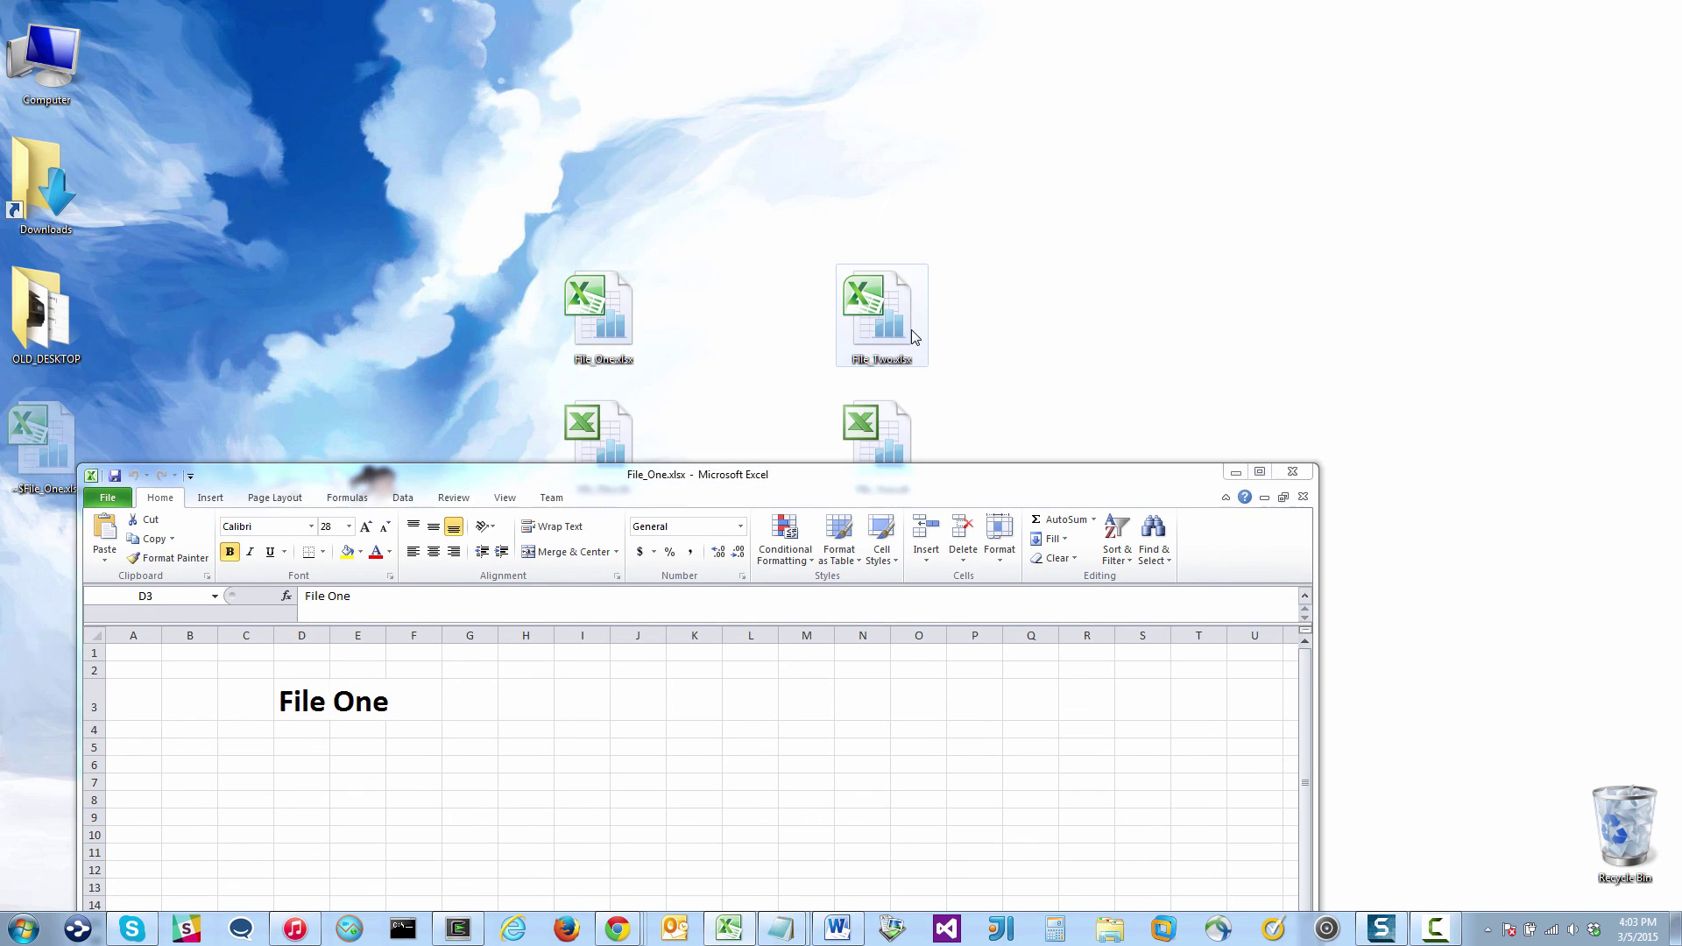
{"action": "double_click", "coordinate": [911, 329]}
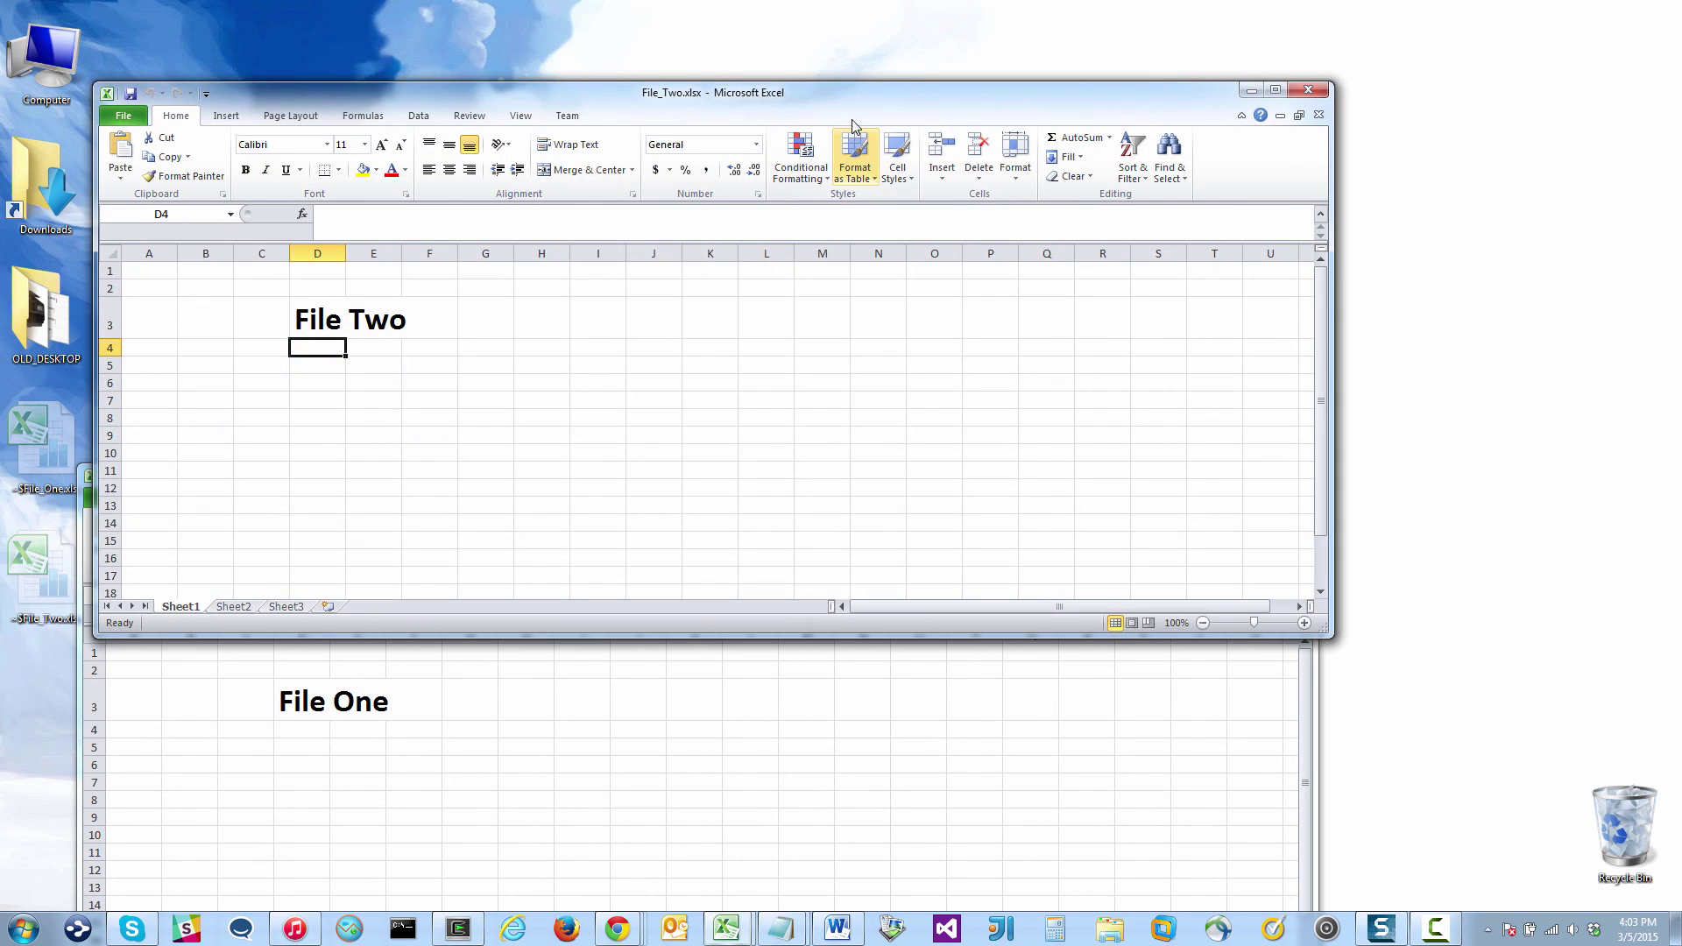
Step: Move the File_Two.xlsx window clear of the File_One.xlsx window and close both workbooks
{"action": "left_click_drag", "start_coordinate": [887, 100], "coordinate": [1056, 70]}
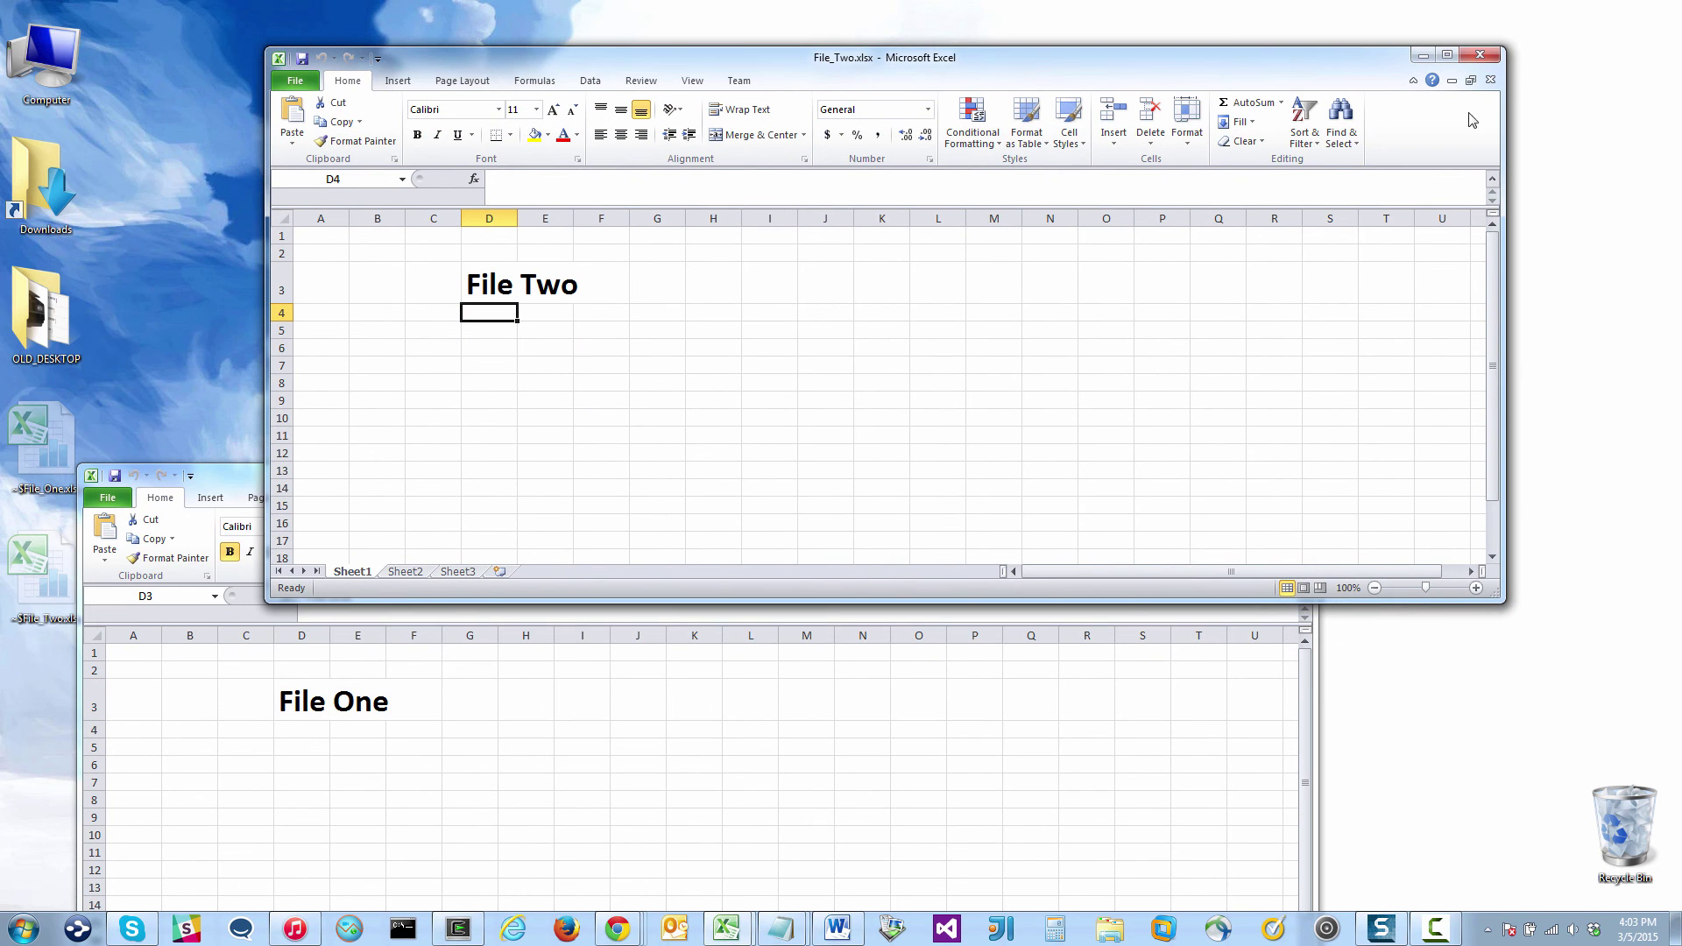
{"action": "left_click", "coordinate": [1480, 54]}
{"action": "left_click", "coordinate": [1294, 474]}
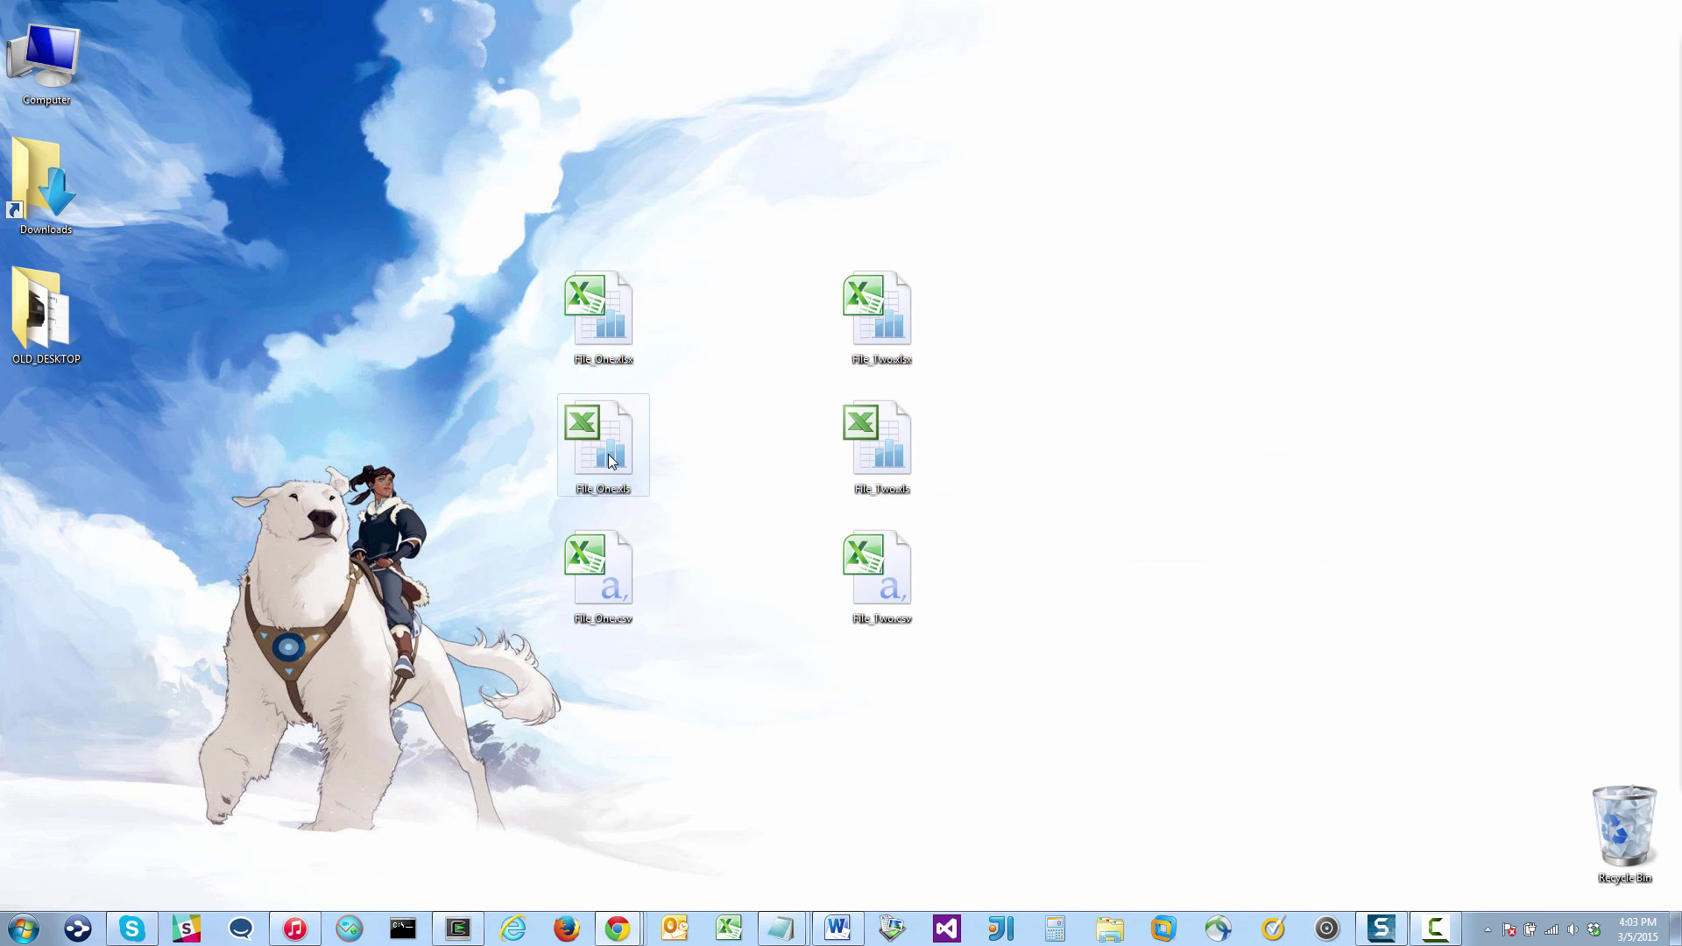
Step: Test separate windows with File_One.xls and File_Two.xls by opening both and moving File_Two.xls off the other, and close both workbooks
{"action": "double_click", "coordinate": [612, 461]}
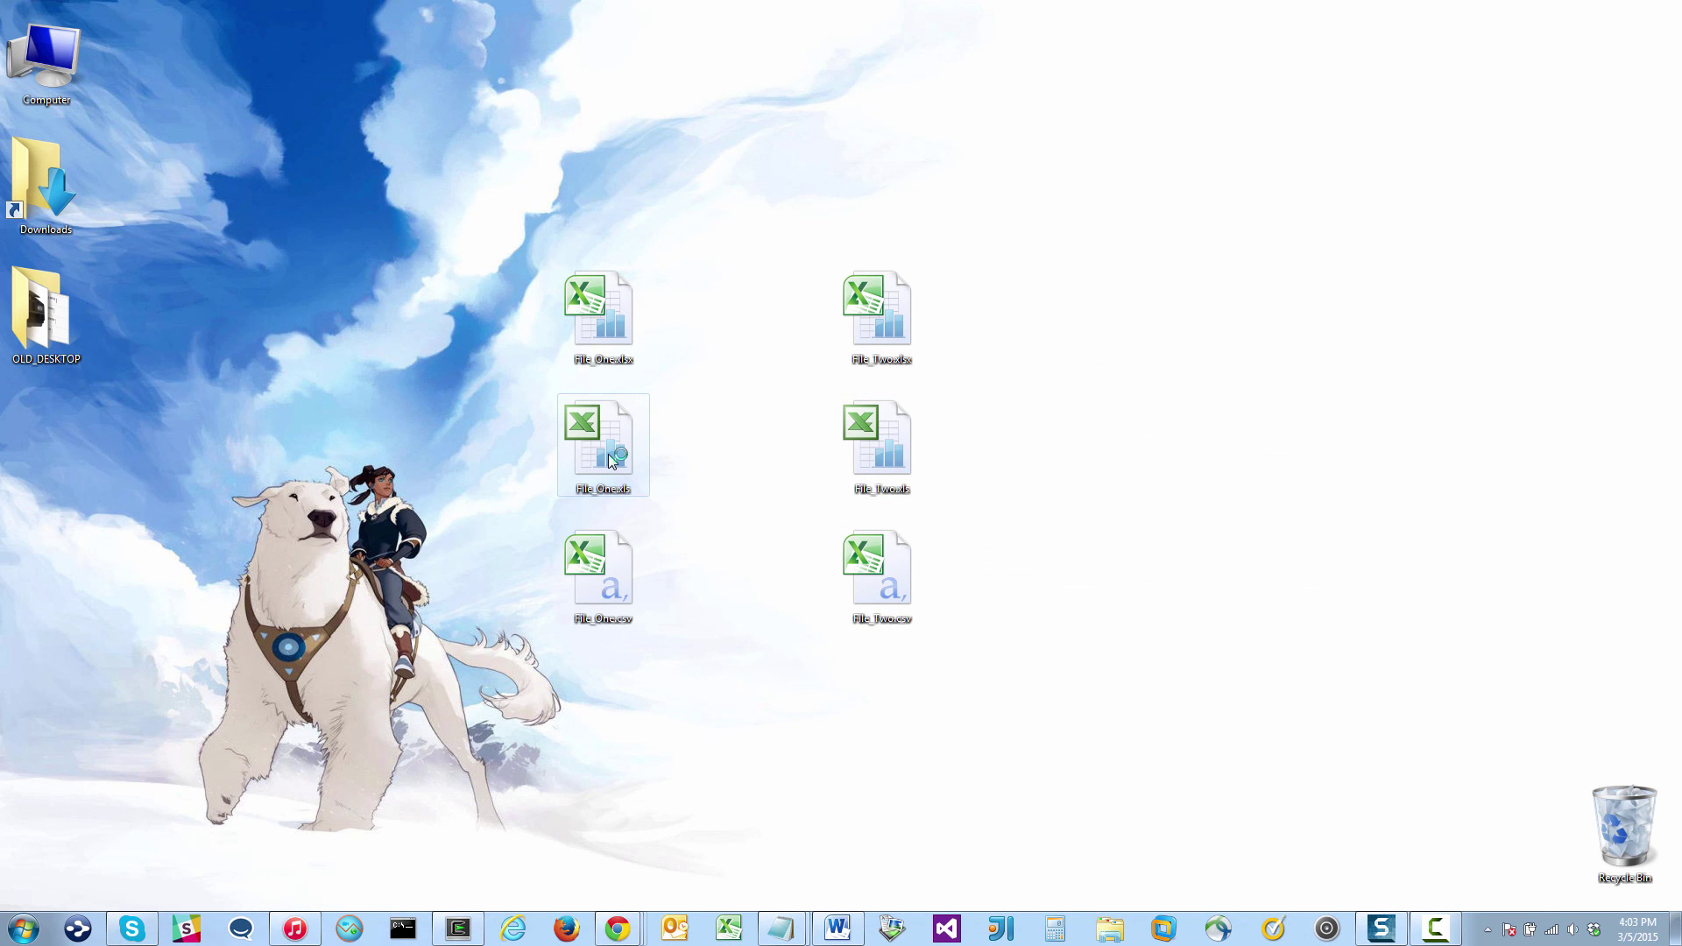
{"action": "double_click", "coordinate": [910, 432]}
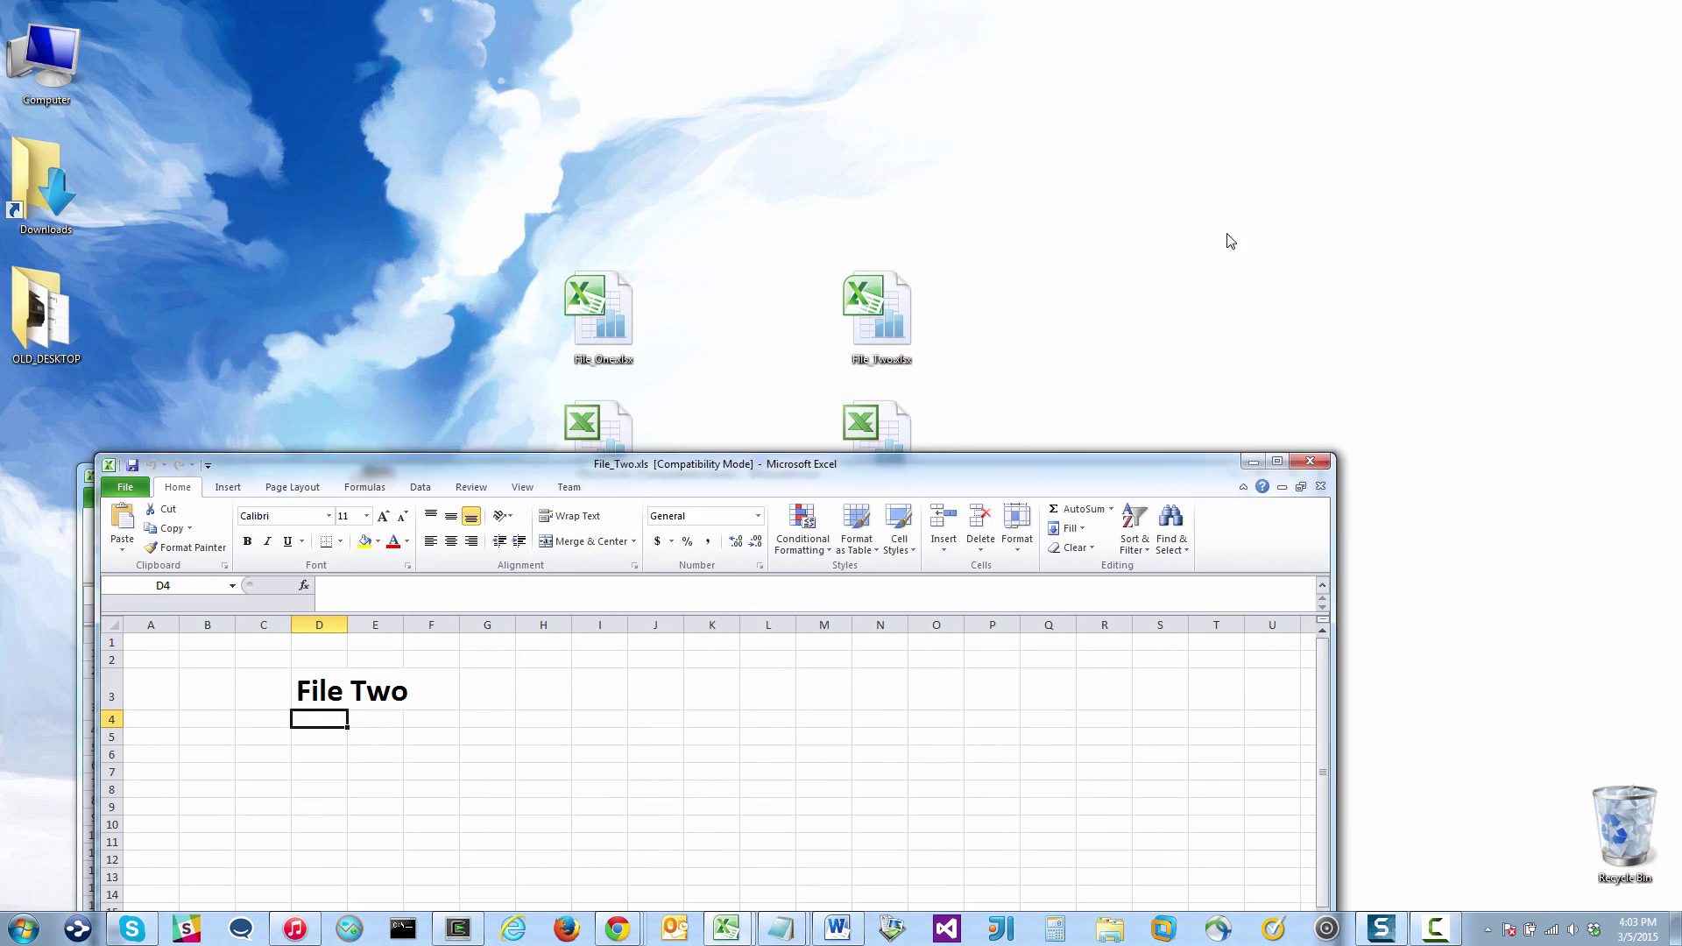
{"action": "left_click_drag", "start_coordinate": [1037, 472], "coordinate": [1179, 159]}
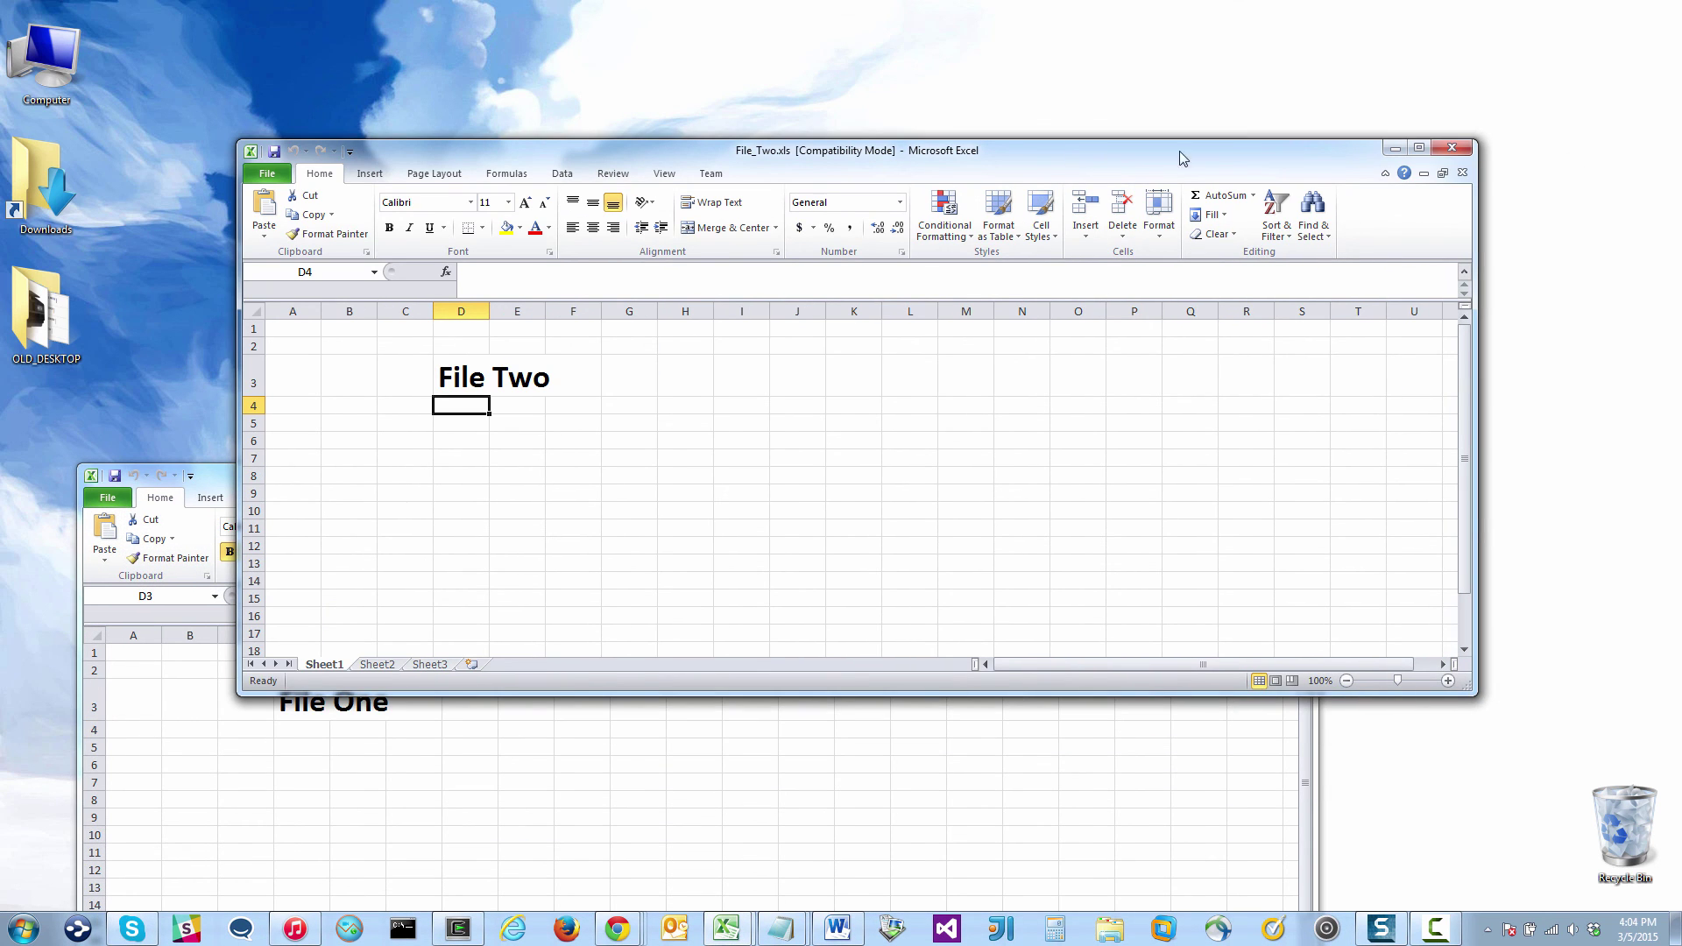
{"action": "left_click", "coordinate": [1439, 147]}
{"action": "left_click", "coordinate": [1295, 478]}
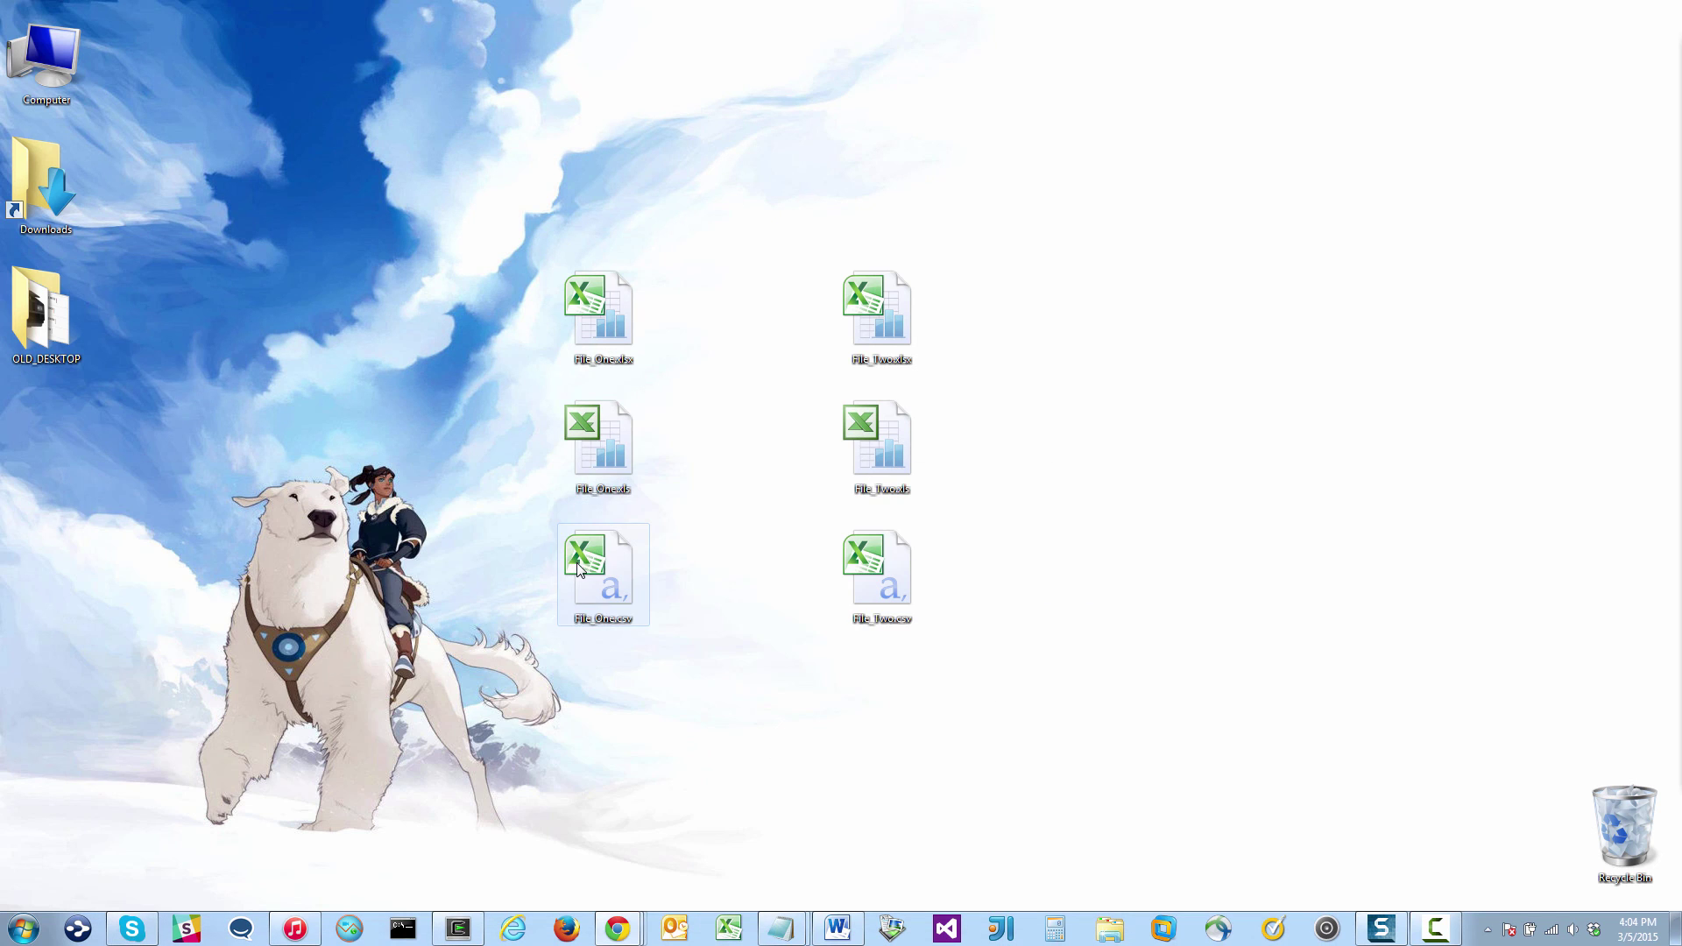
Step: Open File_One.csv and File_Two.csv from the desktop and move their windows apart to test that each has its own window
{"action": "left_click", "coordinate": [579, 568]}
{"action": "double_click", "coordinate": [580, 568]}
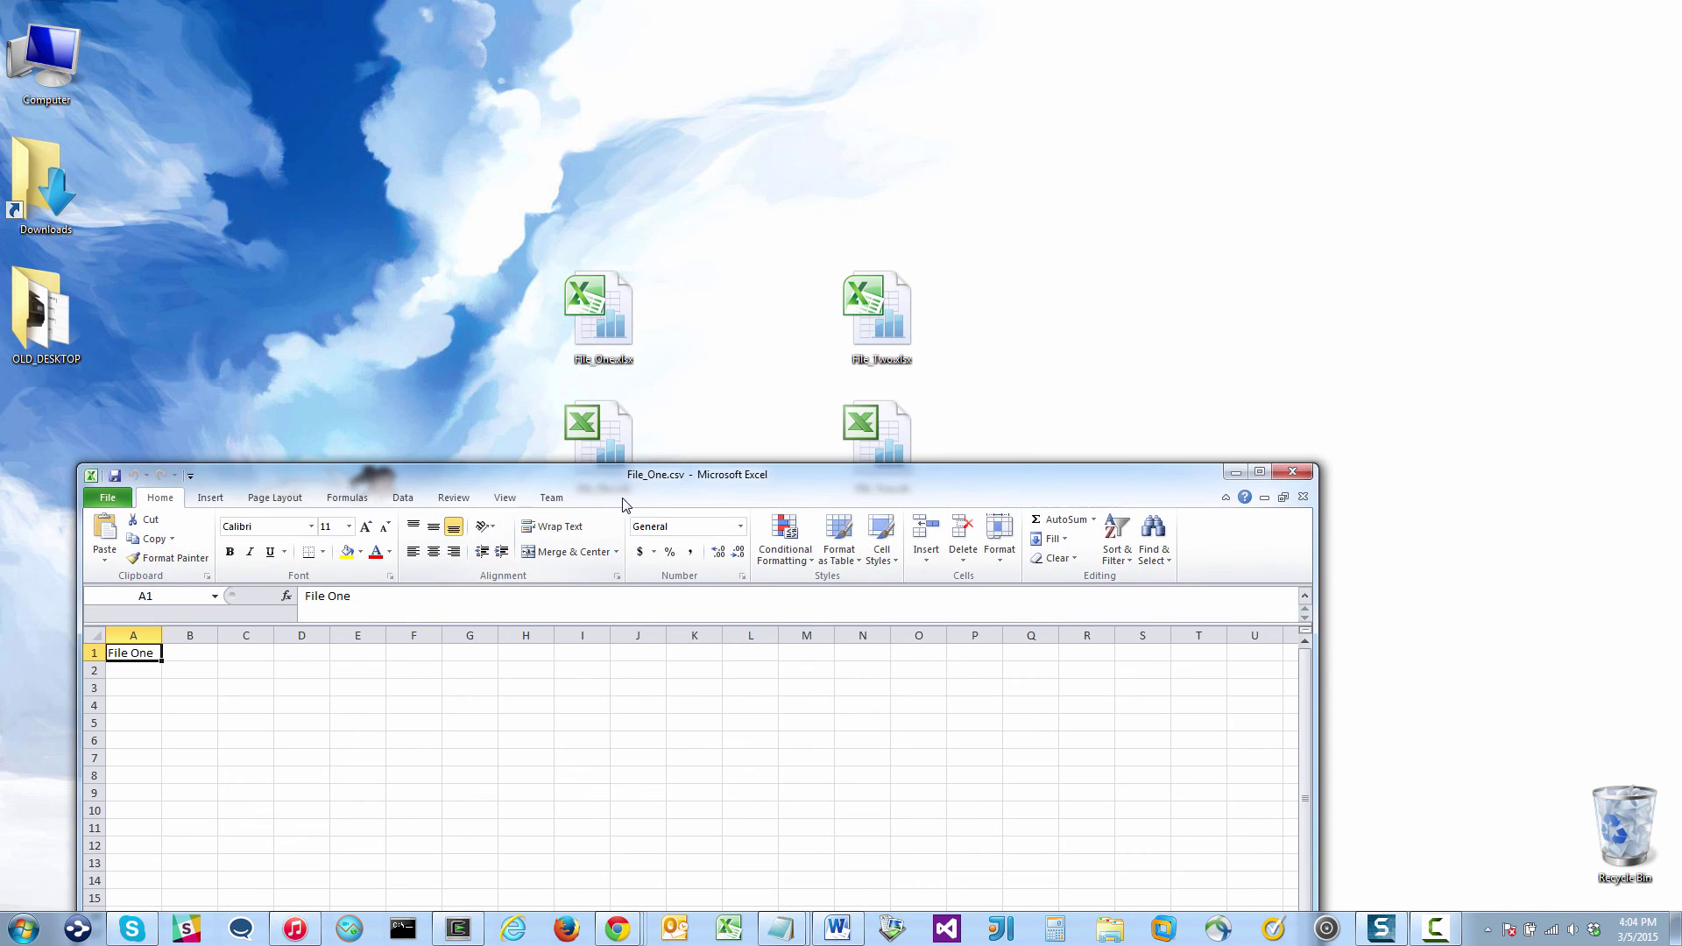
{"action": "left_click_drag", "start_coordinate": [626, 491], "coordinate": [626, 668]}
{"action": "left_click", "coordinate": [856, 570]}
{"action": "double_click", "coordinate": [856, 569]}
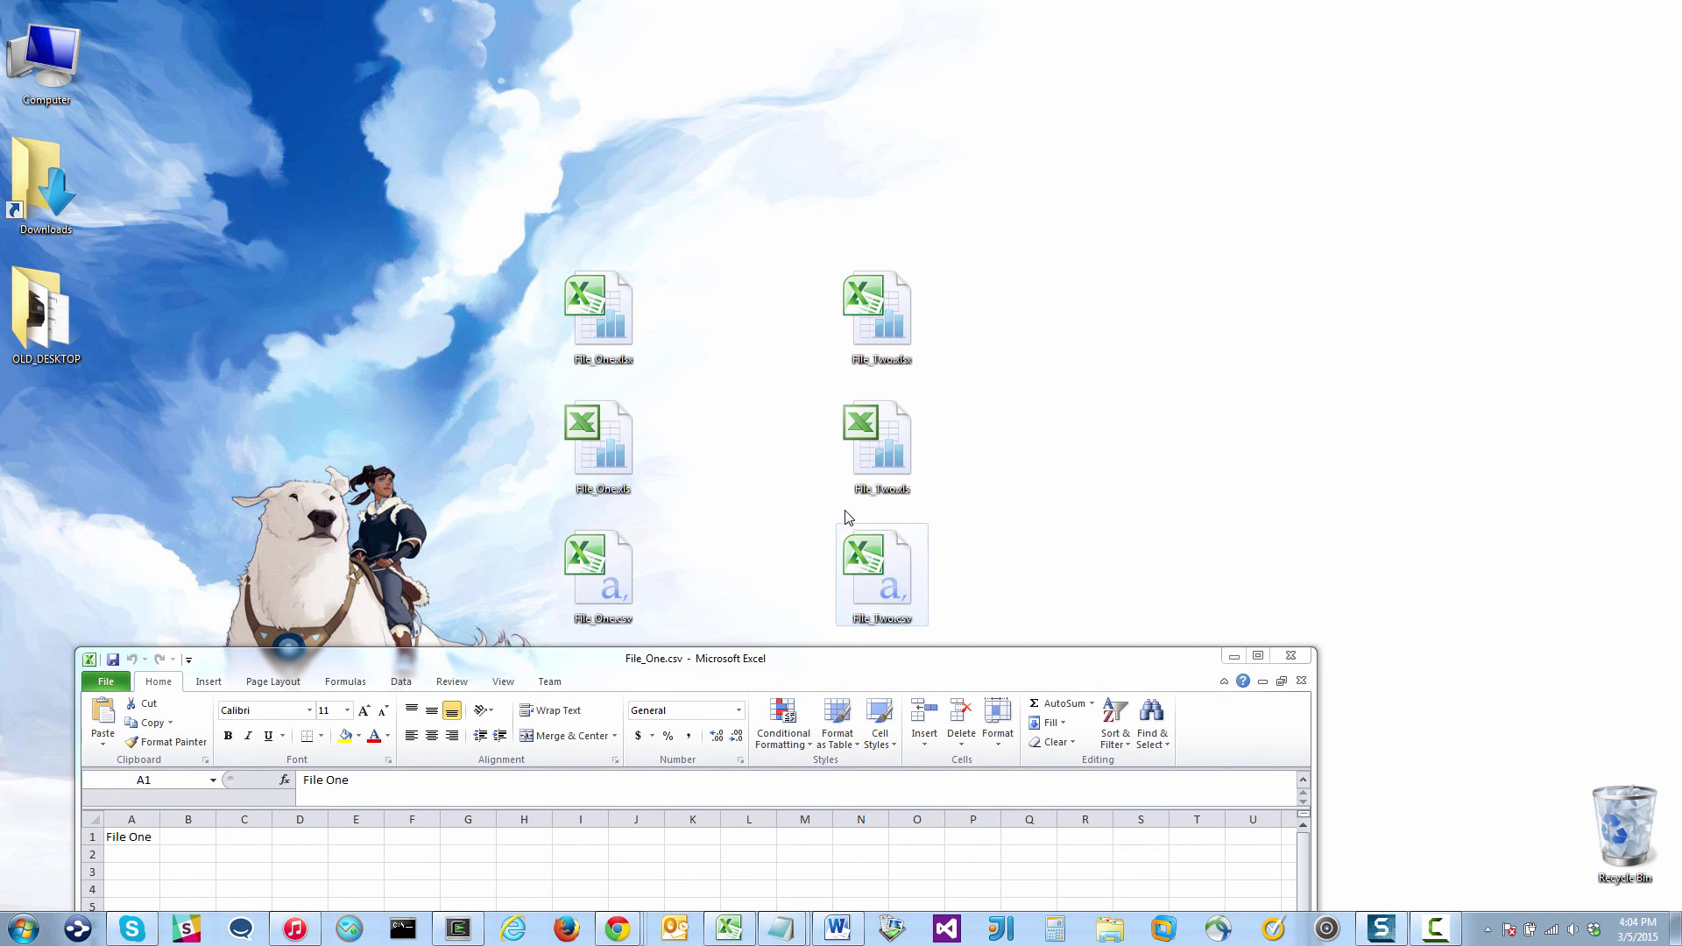
{"action": "left_click_drag", "start_coordinate": [928, 387], "coordinate": [1144, 122]}
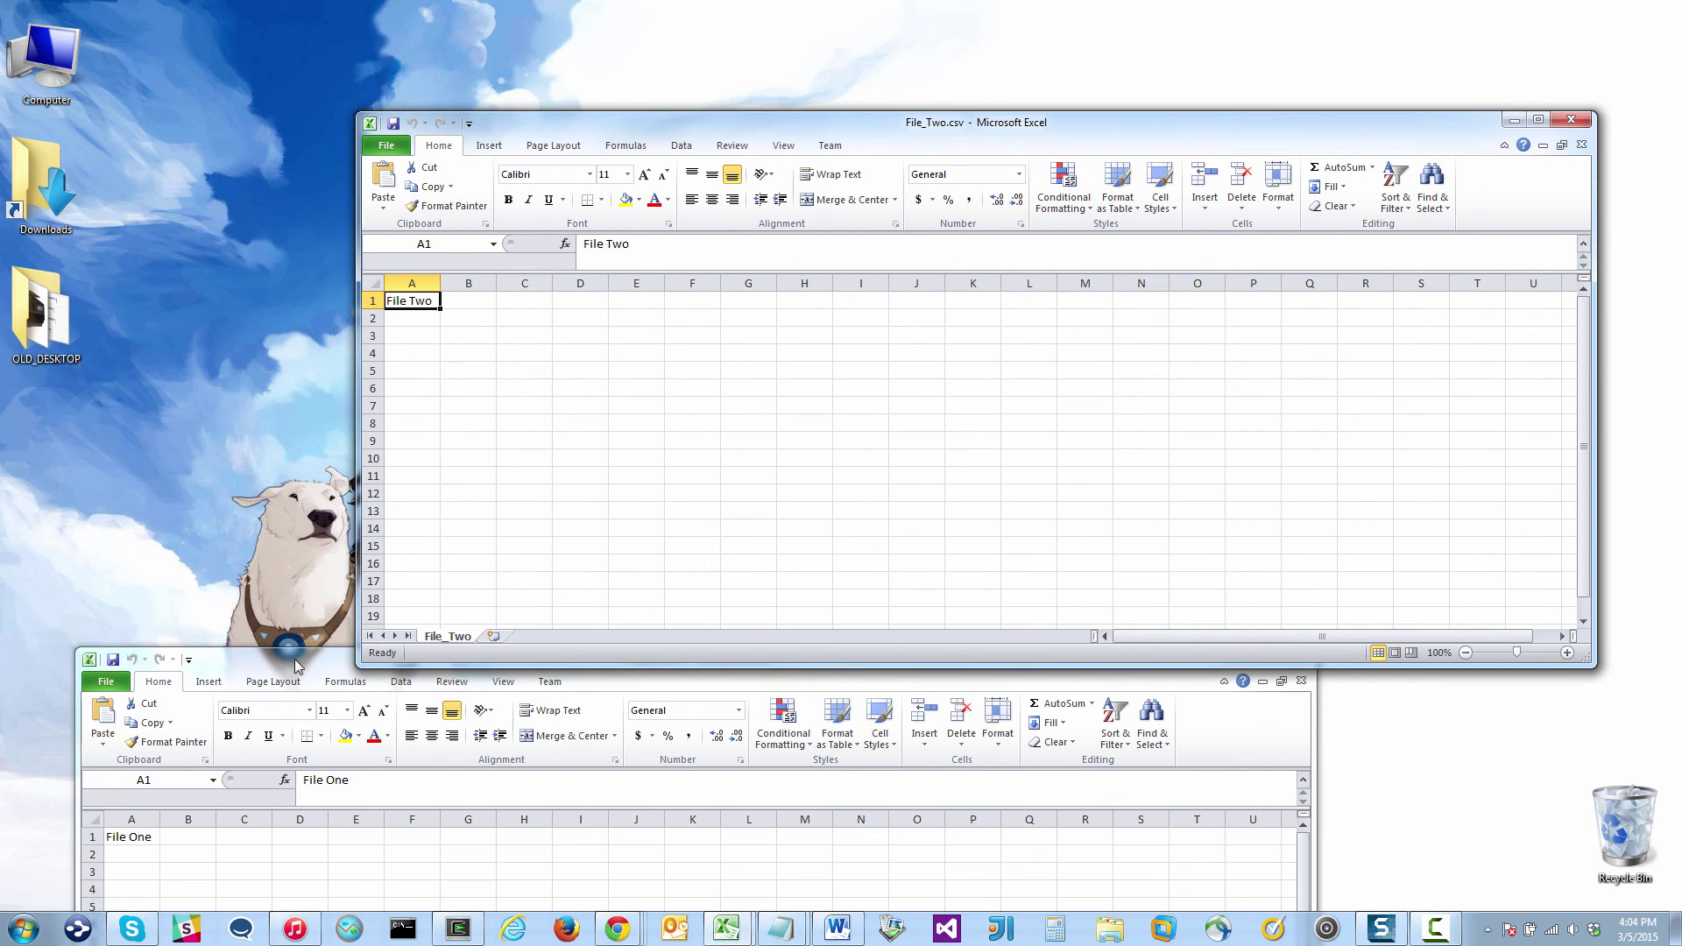
{"action": "left_click_drag", "start_coordinate": [283, 662], "coordinate": [272, 355]}
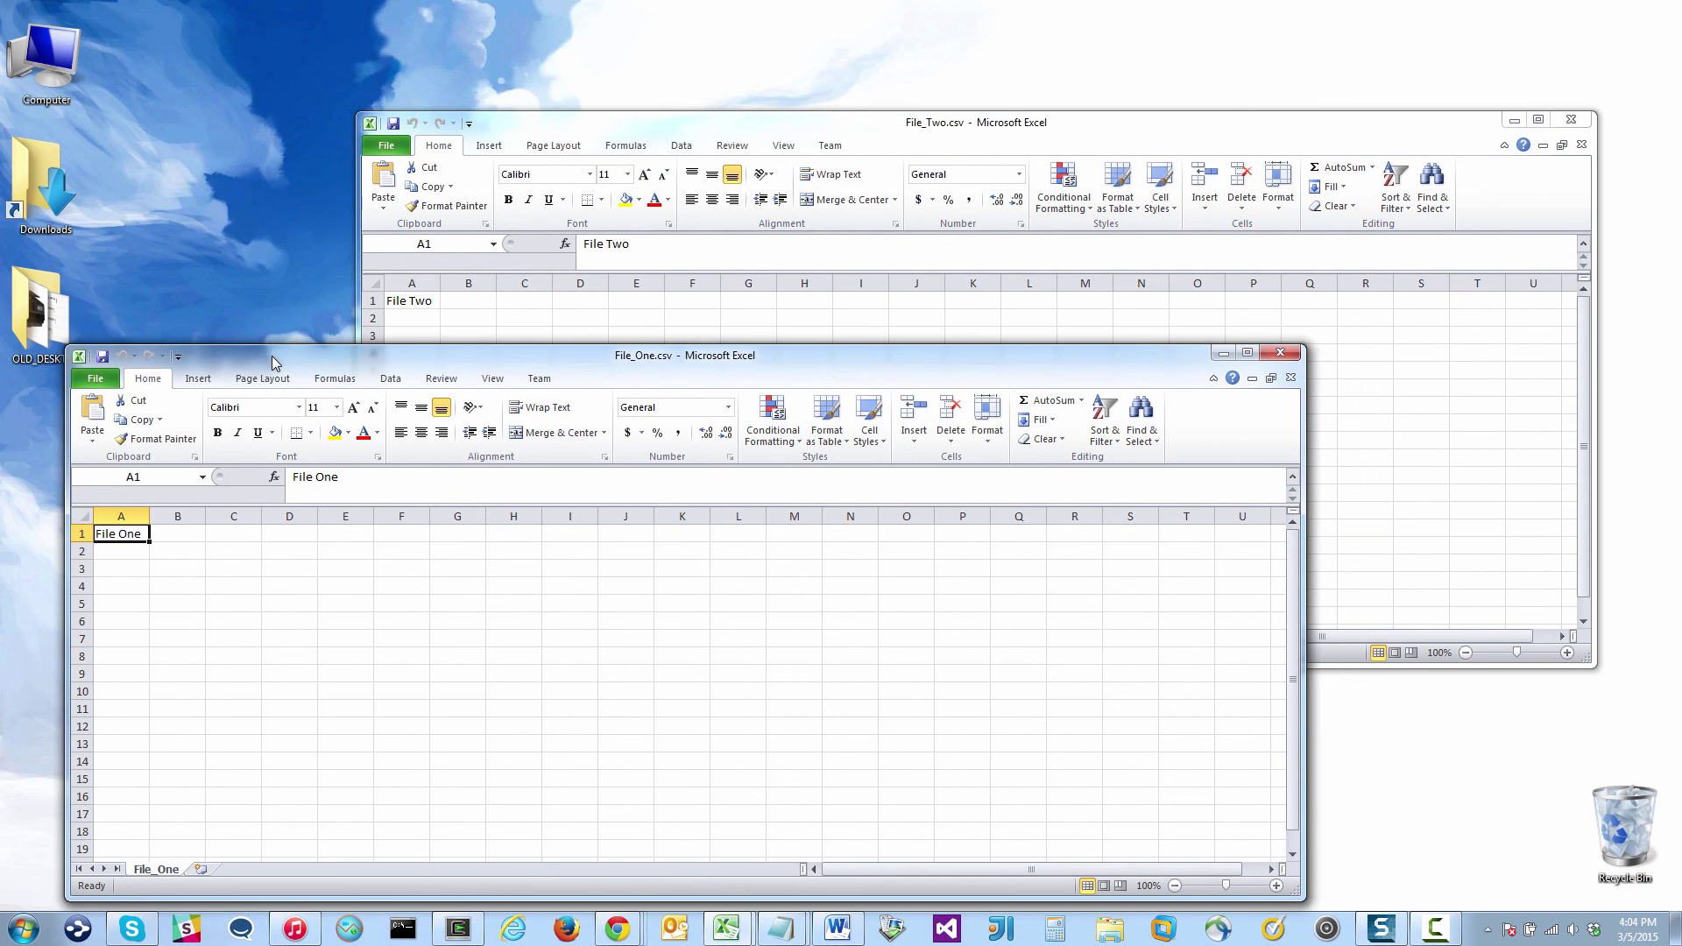